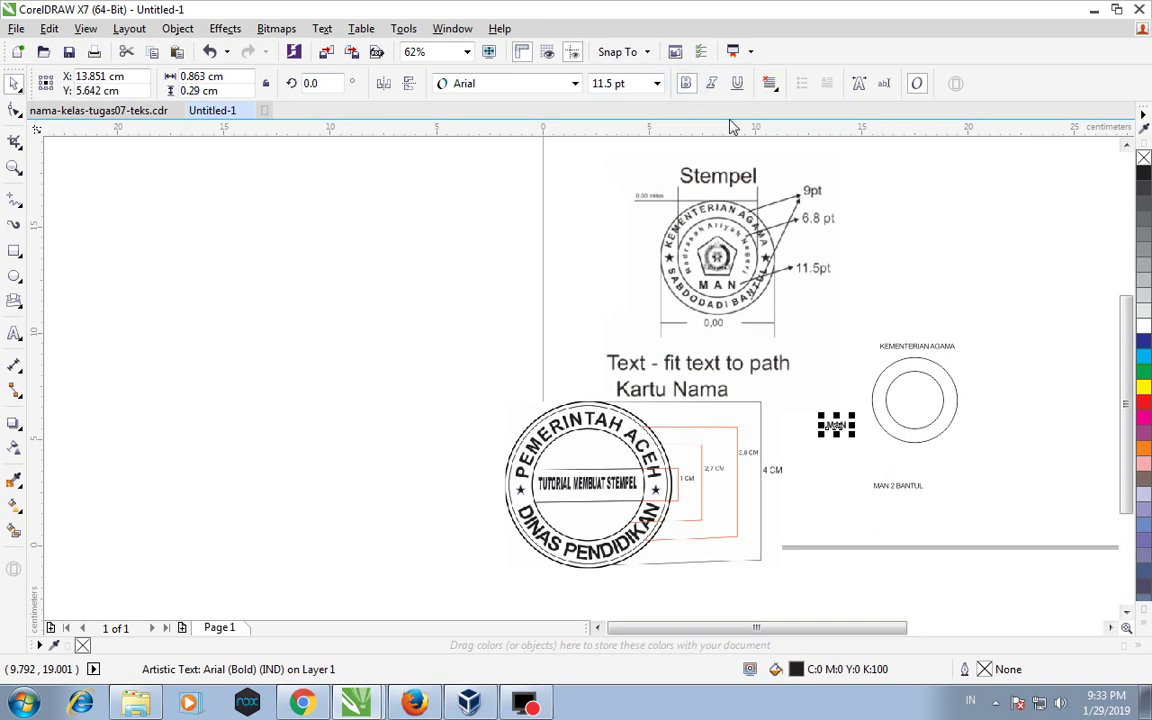
- Add the artistic text "Madrasah Aliyah Negeri" beneath the word MAN, near the stamp circles
{"action": "left_click", "coordinate": [877, 239]}
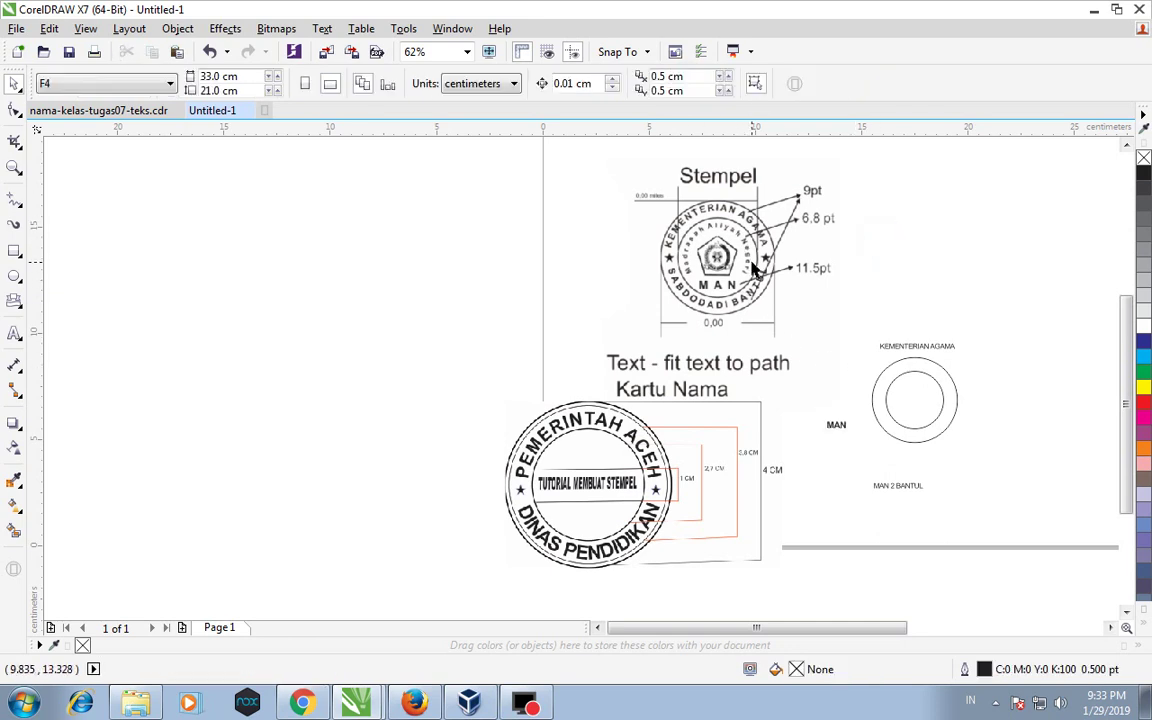
{"action": "left_click", "coordinate": [15, 333]}
{"action": "left_click", "coordinate": [820, 482]}
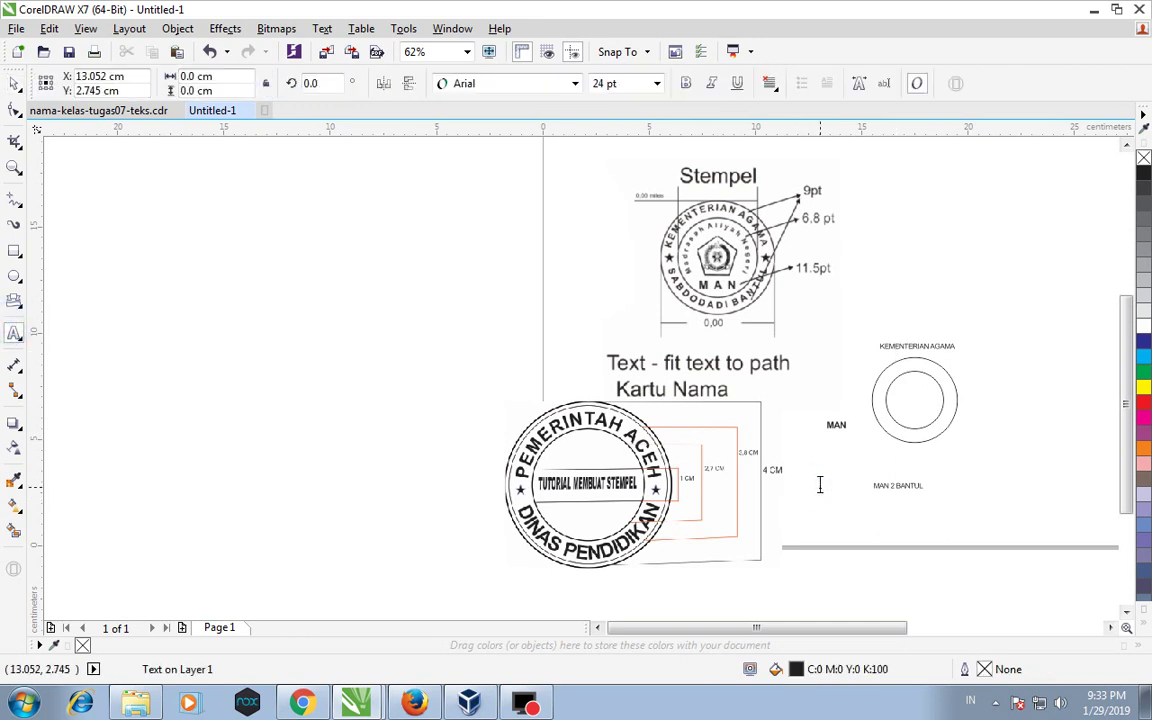
{"action": "type", "text": "Madrasah Aliyah Negeri"}
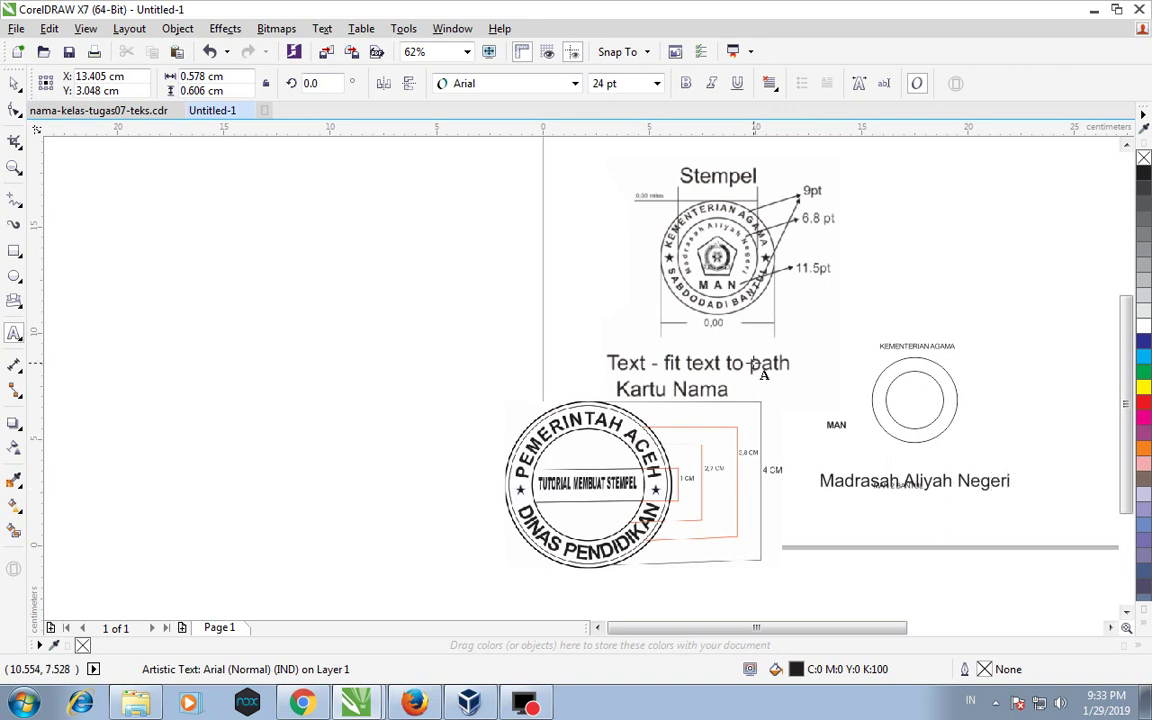
{"action": "key", "text": "Escape"}
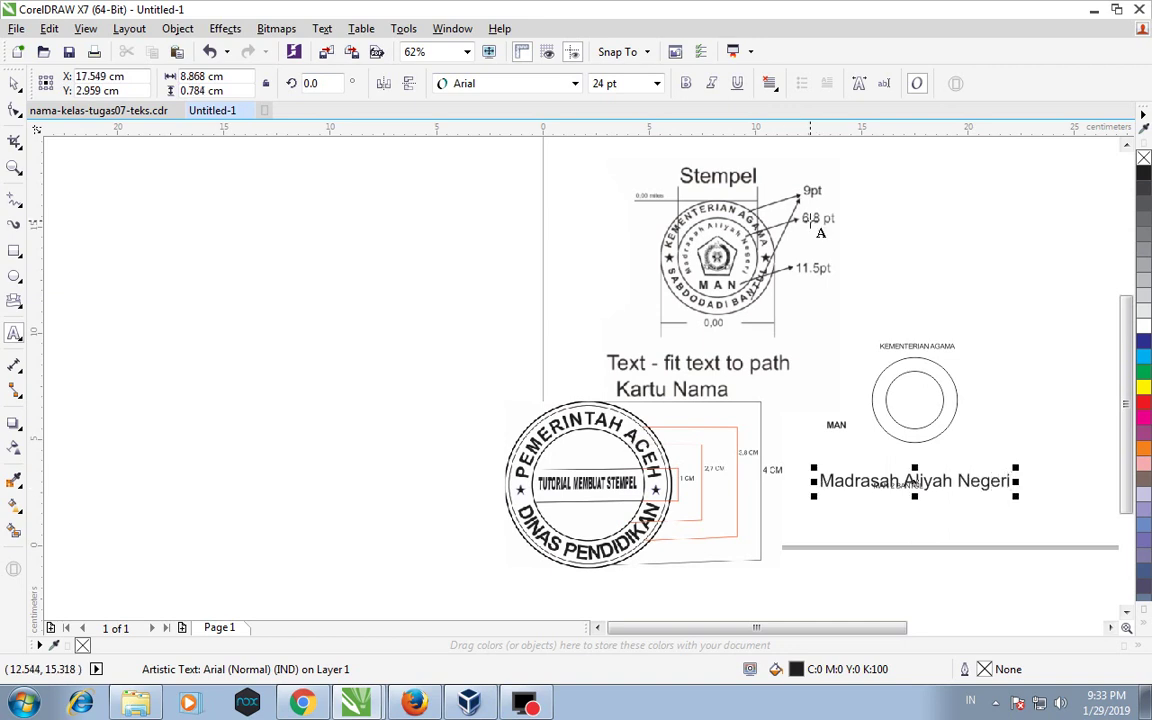
- Set the "Madrasah Aliyah Negeri" text to 6.8 pt and move it between the circles and the MAN 2 BANTUL text
{"action": "left_click", "coordinate": [12, 83]}
{"action": "left_click", "coordinate": [606, 83]}
{"action": "type", "text": "6"}
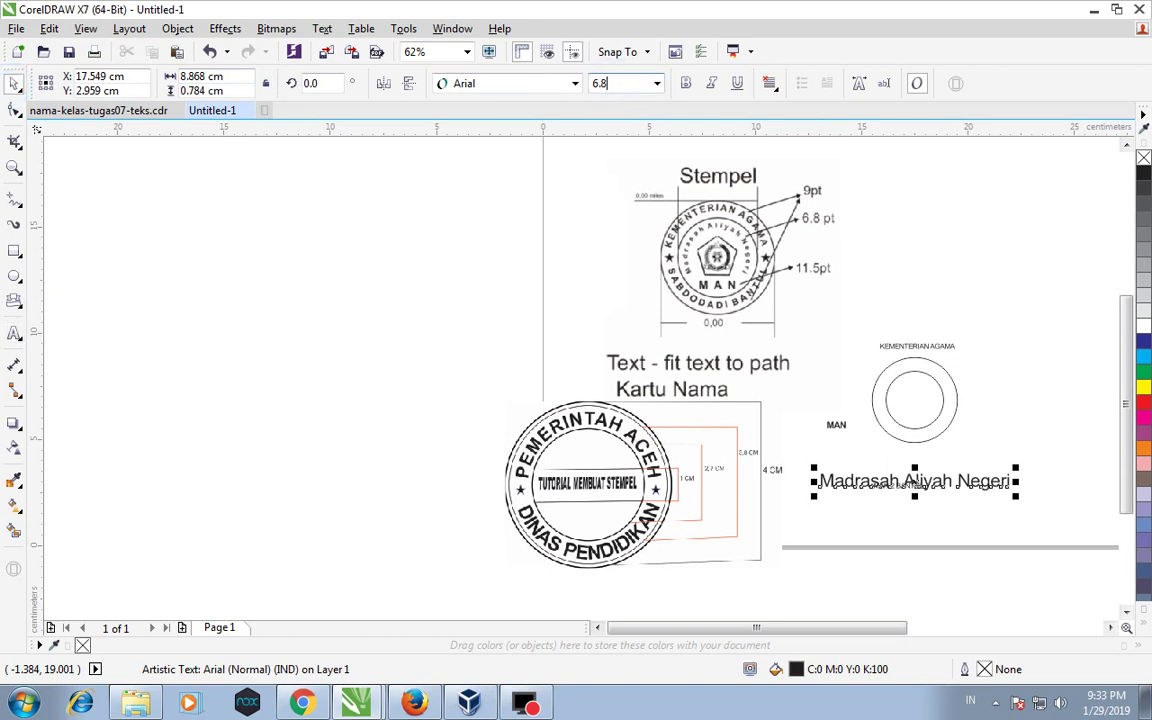
{"action": "type", "text": ".8"}
{"action": "key", "text": "Return"}
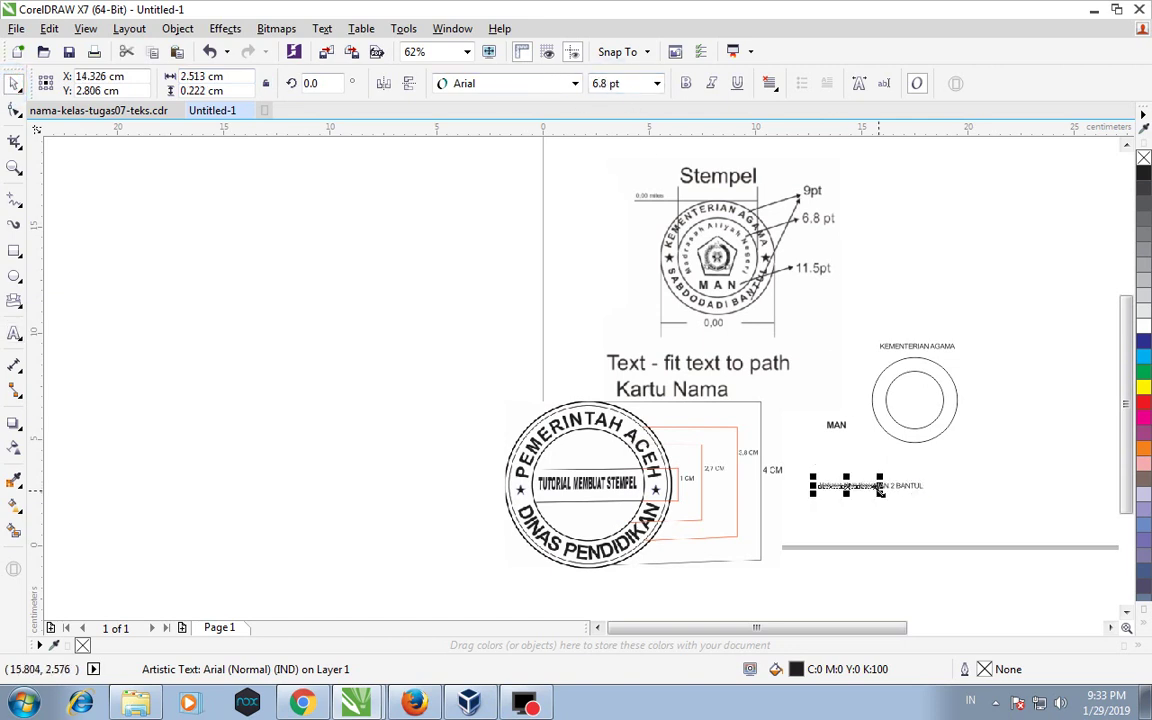
{"action": "left_click_drag", "start_coordinate": [848, 490], "coordinate": [928, 469]}
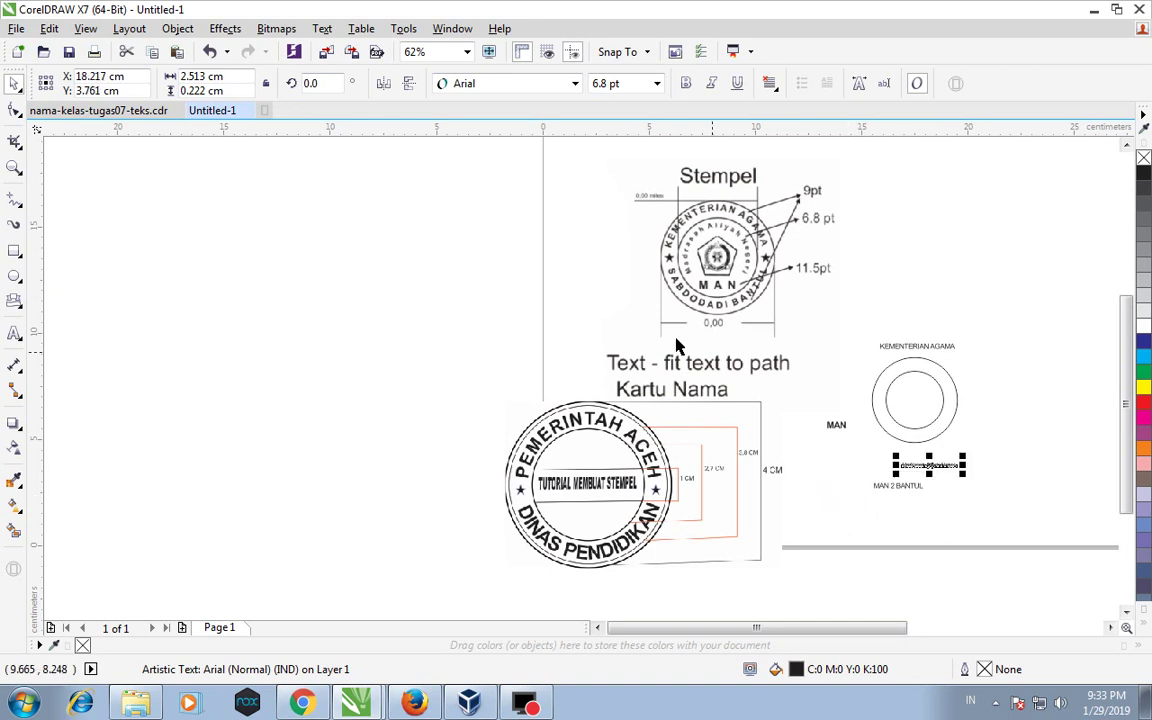
- Fit the KEMENTERIAN AGAMA text to the outer circle, centred along its inside top, about -0.231 cm from the path
{"action": "left_click", "coordinate": [14, 167]}
{"action": "left_click_drag", "start_coordinate": [823, 293], "coordinate": [994, 538]}
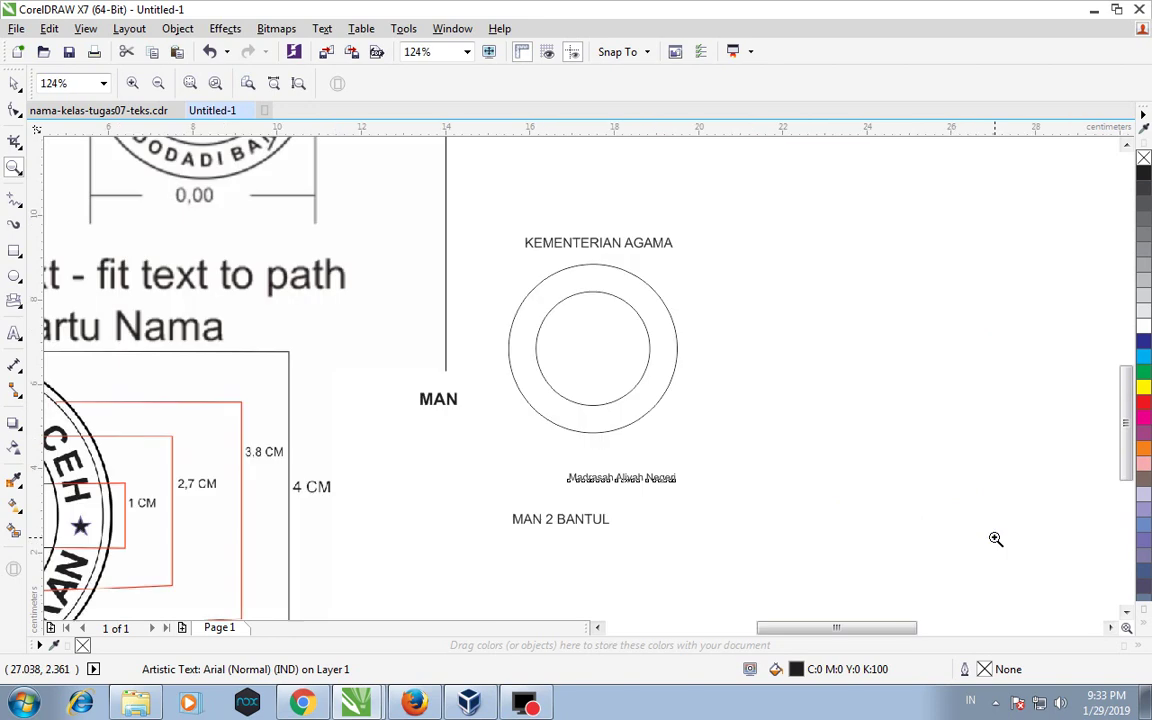
{"action": "left_click", "coordinate": [14, 84]}
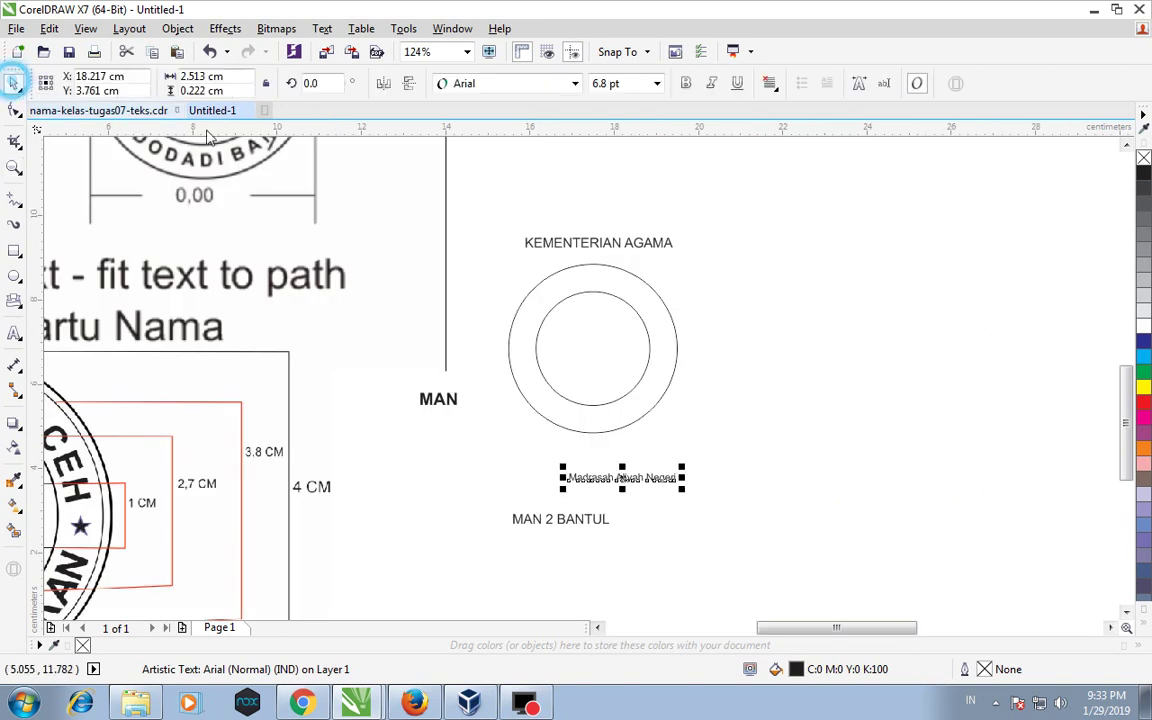
{"action": "left_click", "coordinate": [605, 241]}
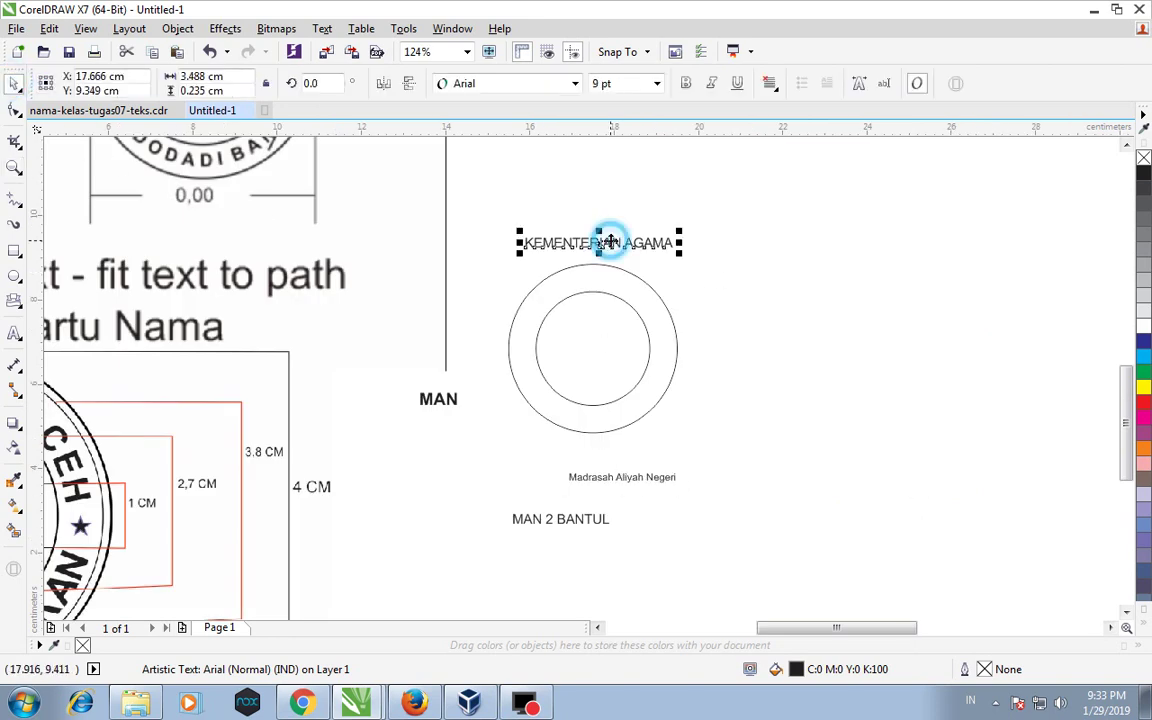
{"action": "left_click", "coordinate": [321, 29]}
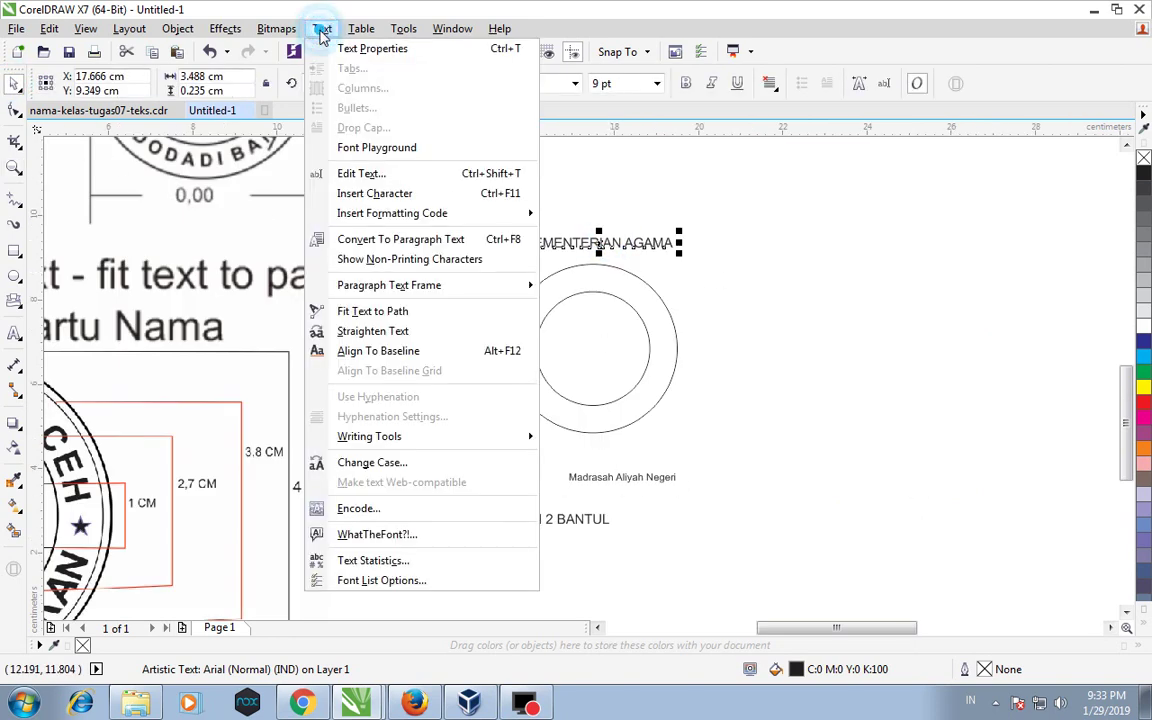
{"action": "left_click", "coordinate": [390, 311]}
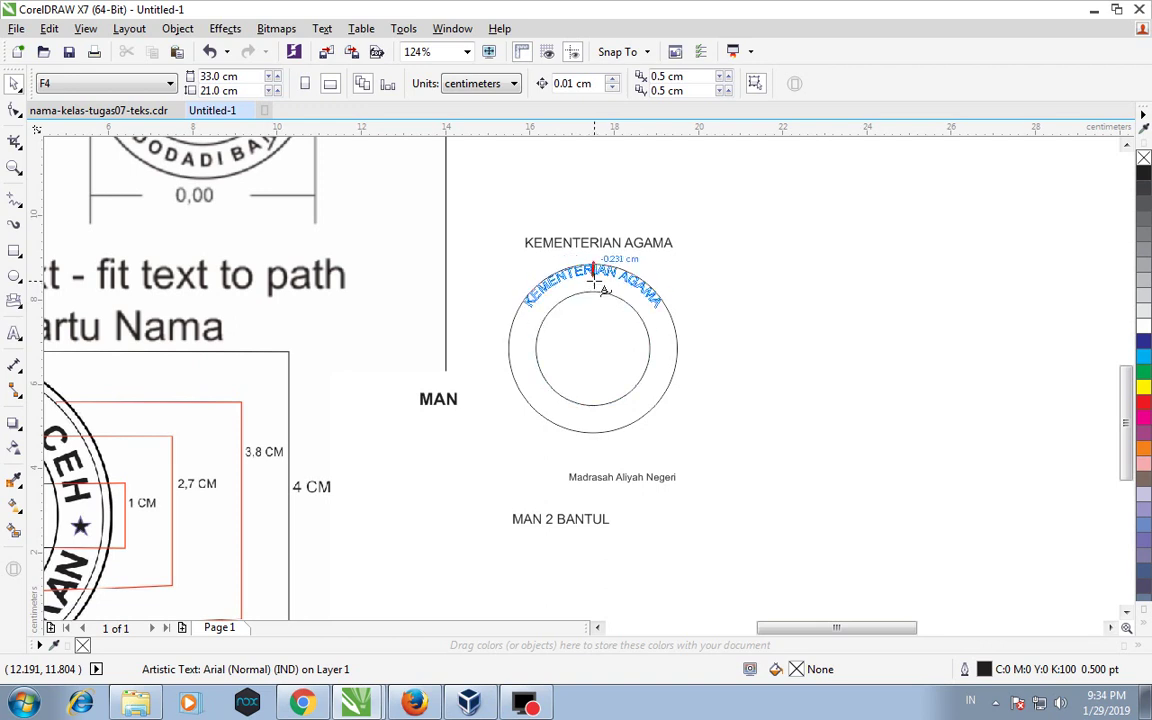
{"action": "left_click", "coordinate": [596, 283]}
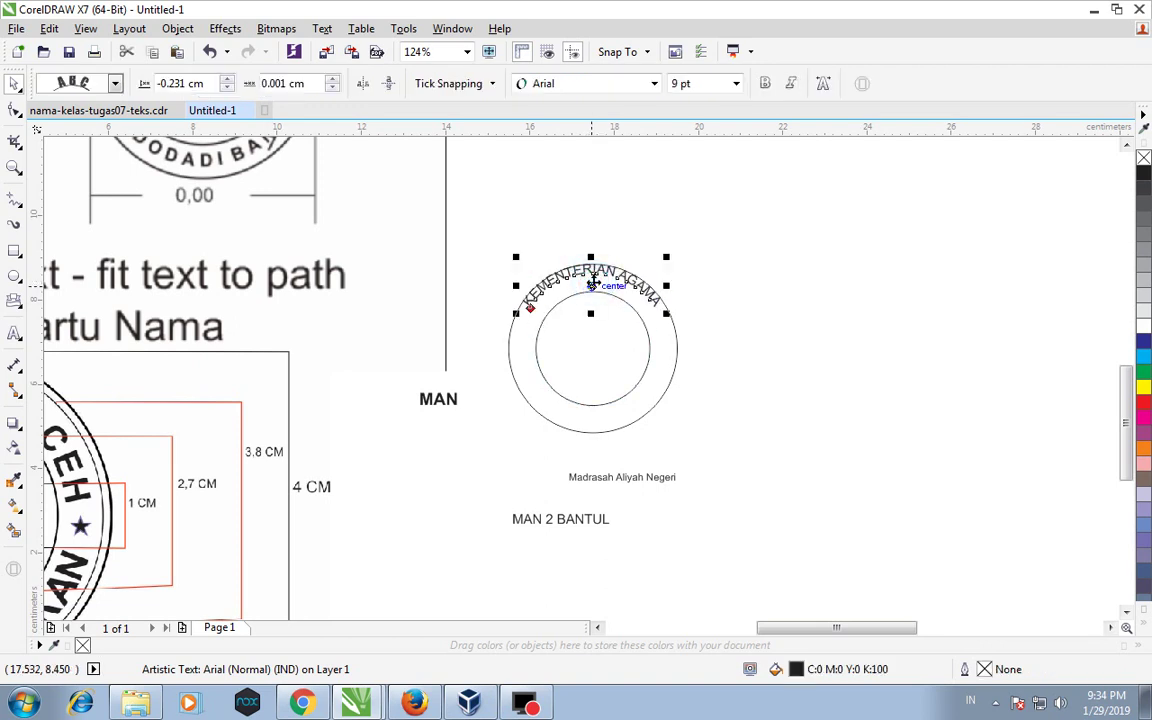
- Fit the MAN 2 BANTUL text to the outer circle, centred along its inside bottom, about -0.228 cm from the path
{"action": "left_click", "coordinate": [560, 521]}
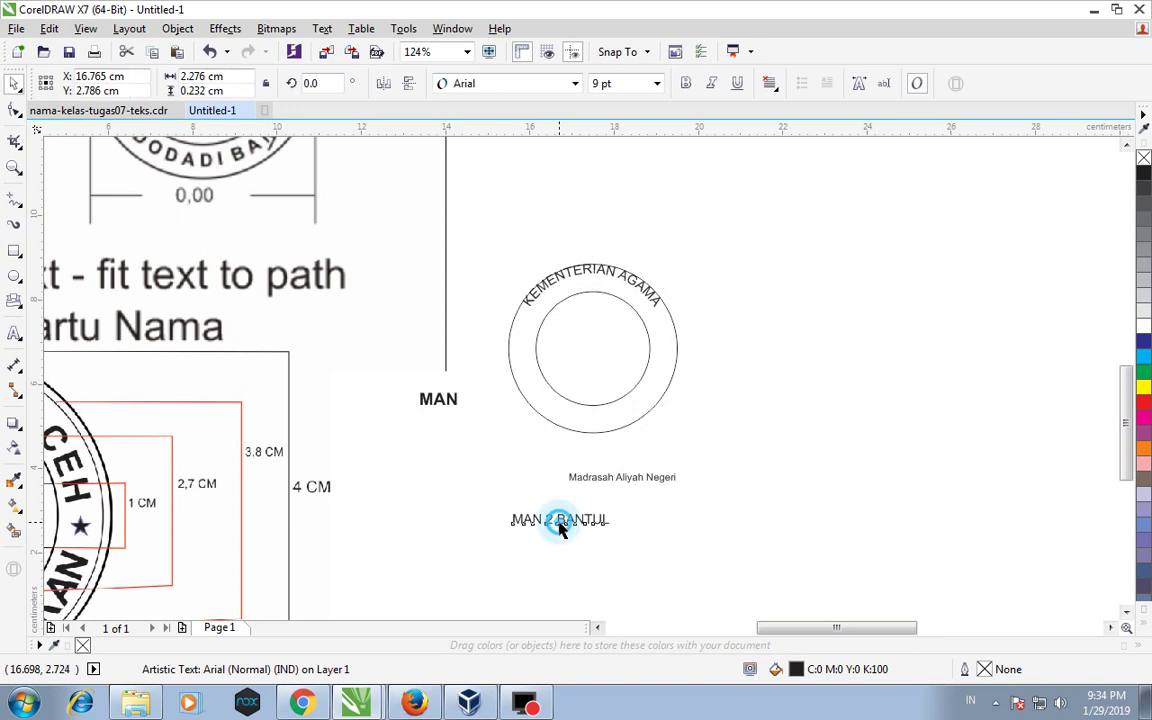
{"action": "left_click", "coordinate": [320, 29]}
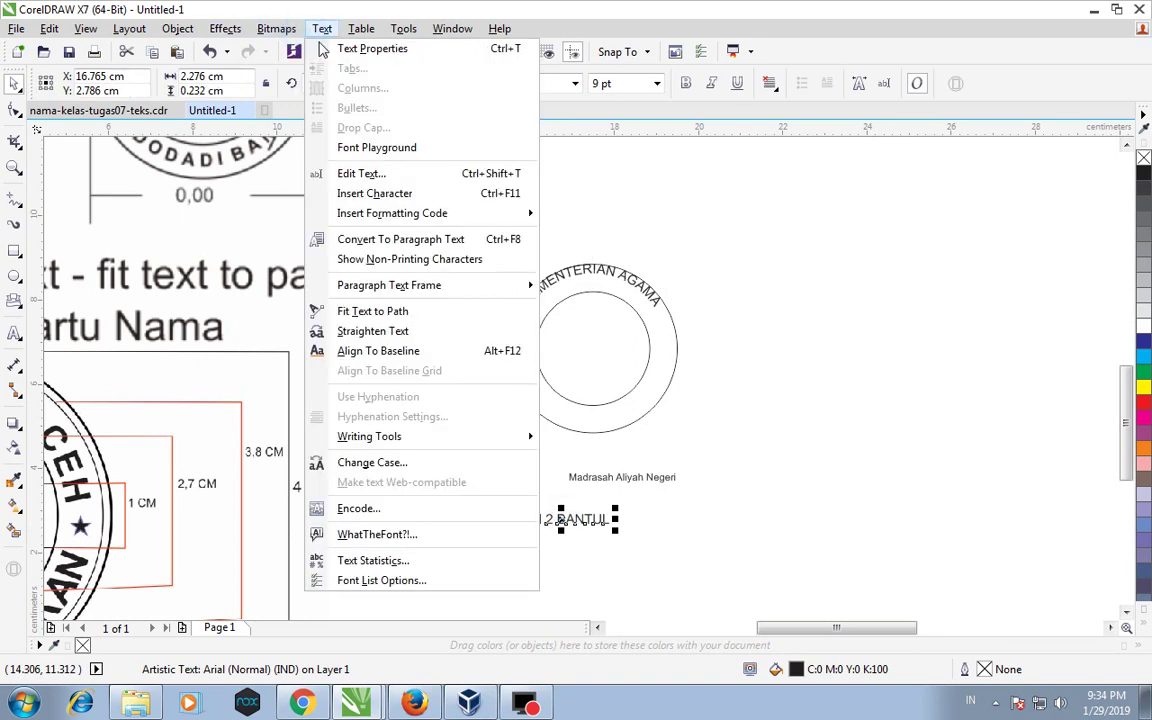
{"action": "left_click", "coordinate": [352, 312]}
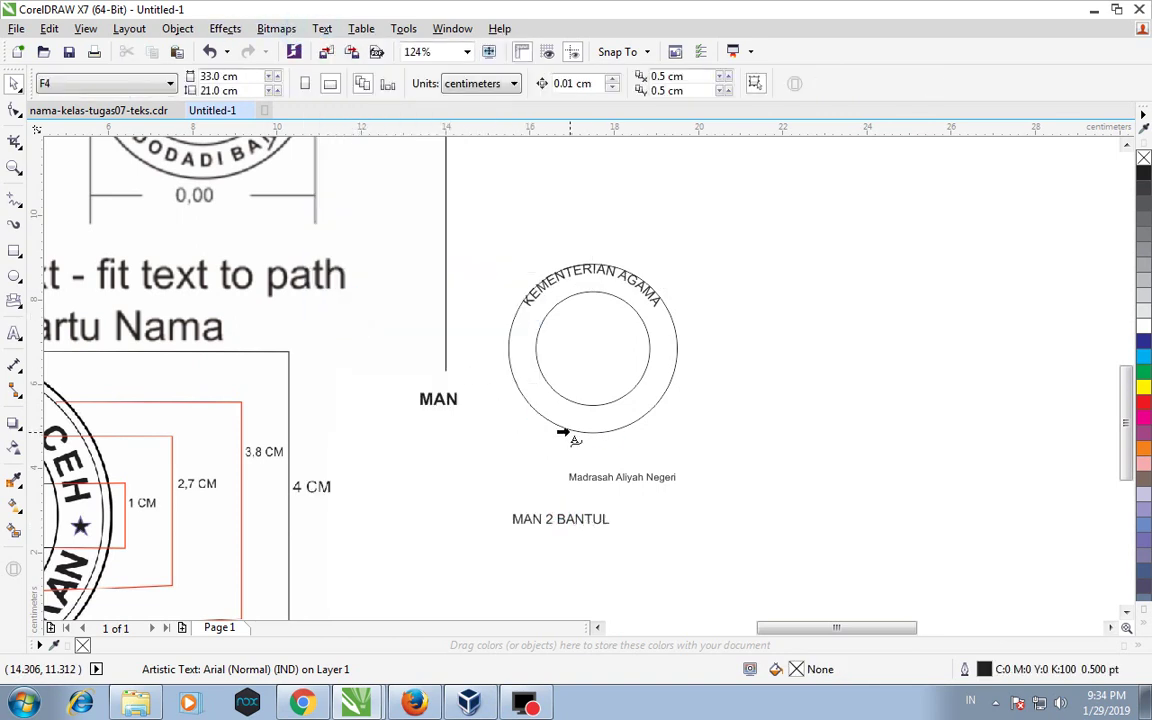
{"action": "left_click", "coordinate": [593, 427]}
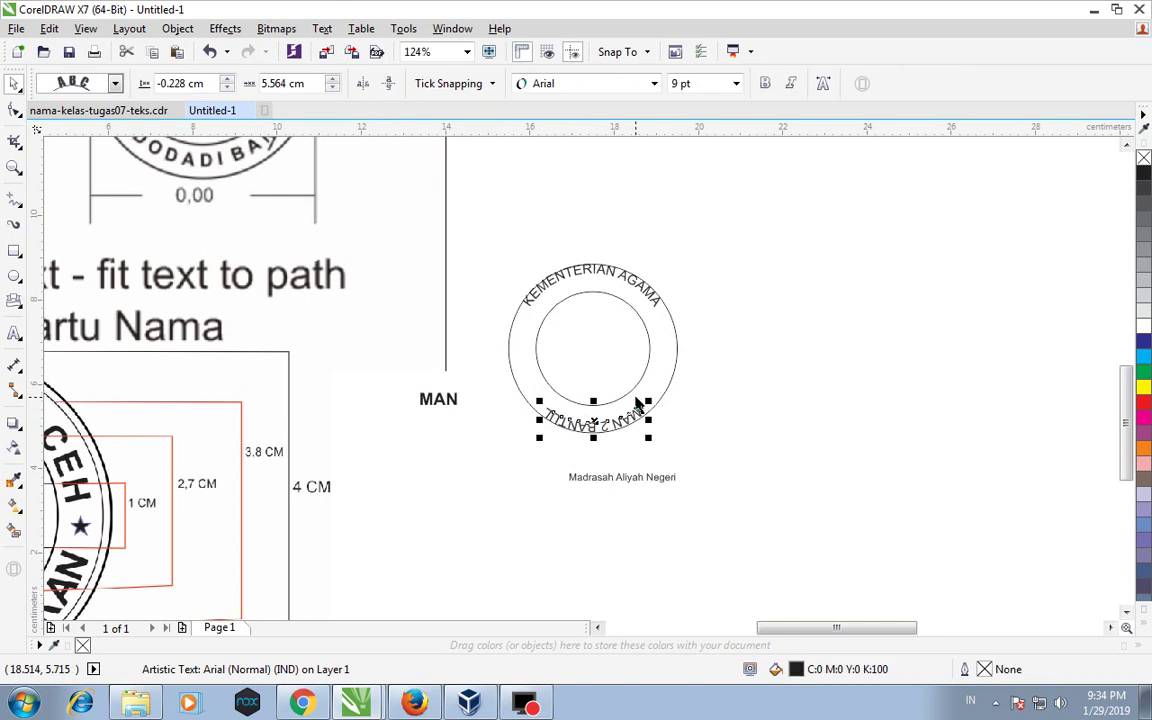
- Move MAN into the inner circle's lower part and fit "Madrasah Aliyah Negeri" along that circle's inside top, about -0.172 cm from the path
{"action": "left_click", "coordinate": [449, 399]}
{"action": "left_click_drag", "start_coordinate": [449, 399], "coordinate": [592, 390]}
{"action": "left_click", "coordinate": [614, 481]}
{"action": "left_click", "coordinate": [322, 28]}
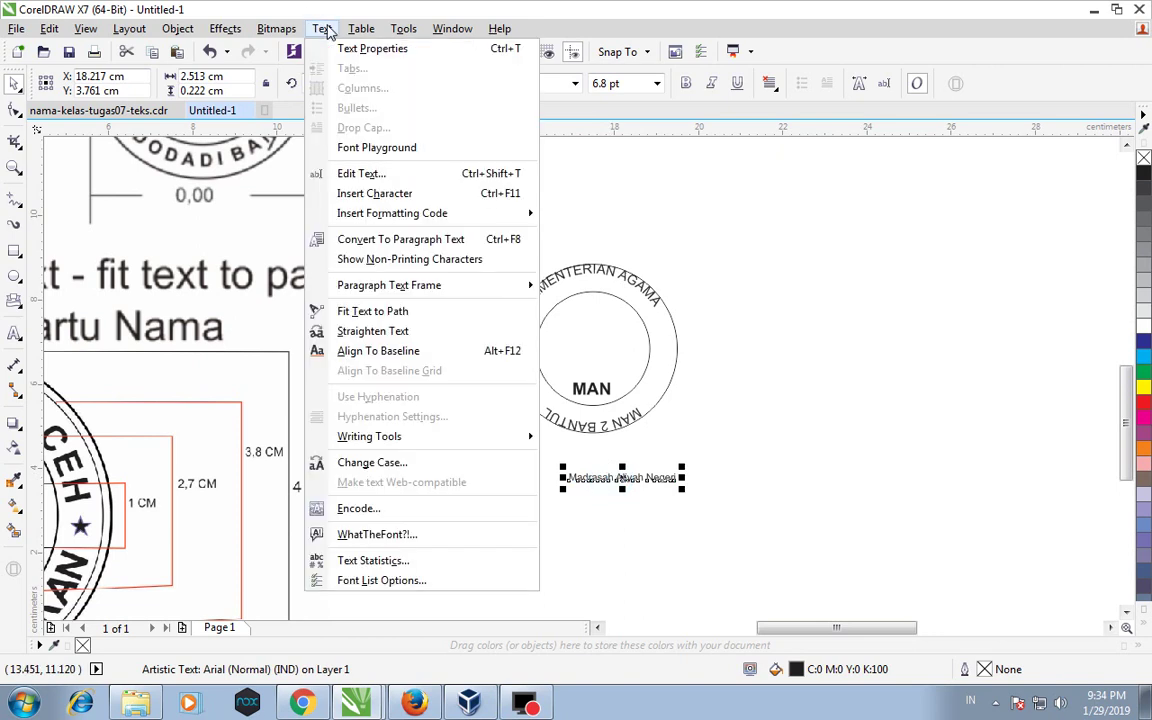
{"action": "left_click", "coordinate": [345, 311]}
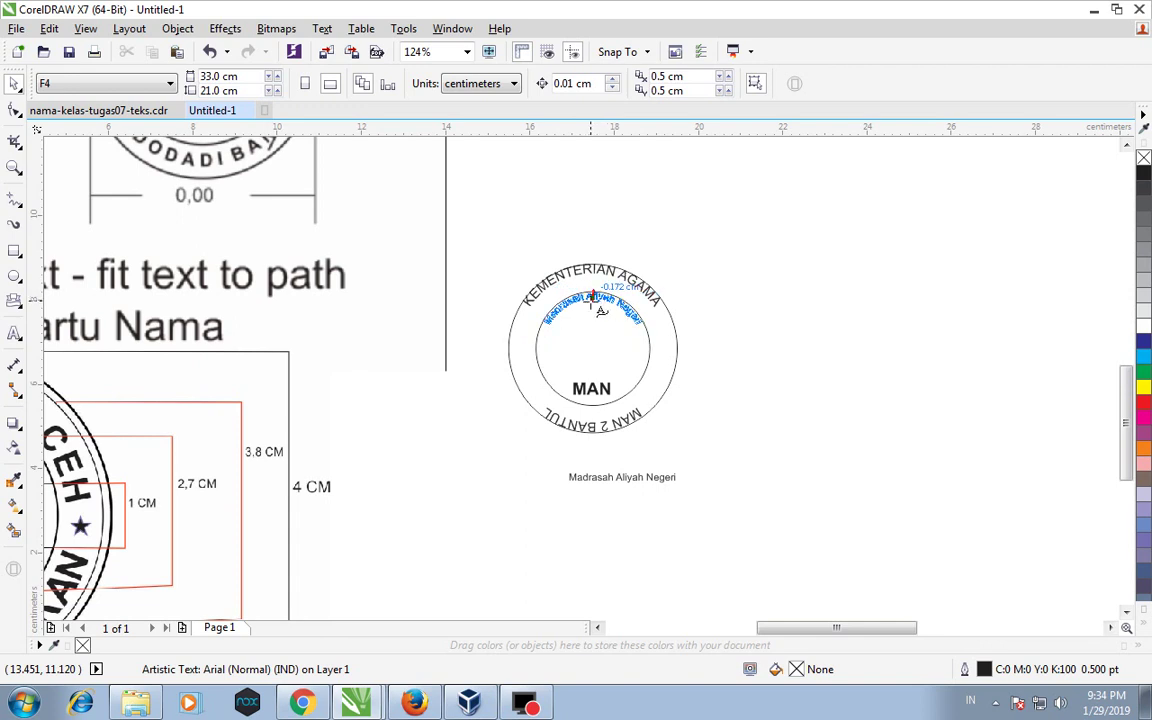
{"action": "left_click", "coordinate": [601, 311]}
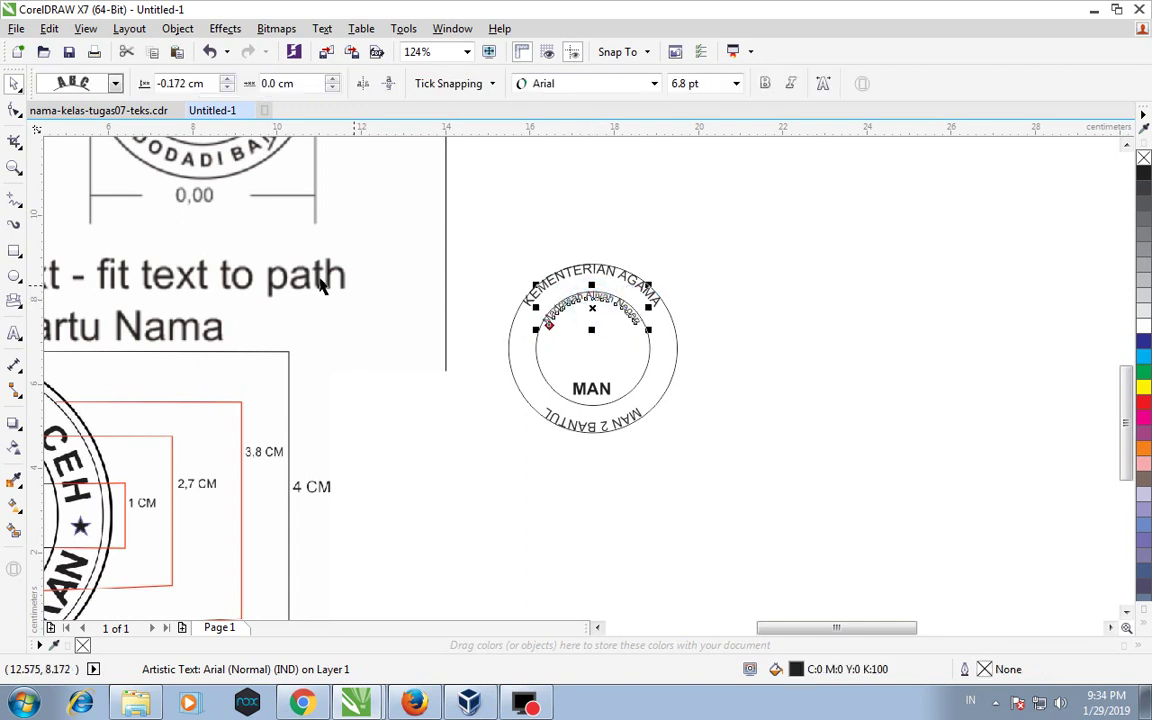
- Shift only the KEMENTERIAN AGAMA text inward from the outer circle, to about -0.318 cm from the path
{"action": "left_click", "coordinate": [14, 167]}
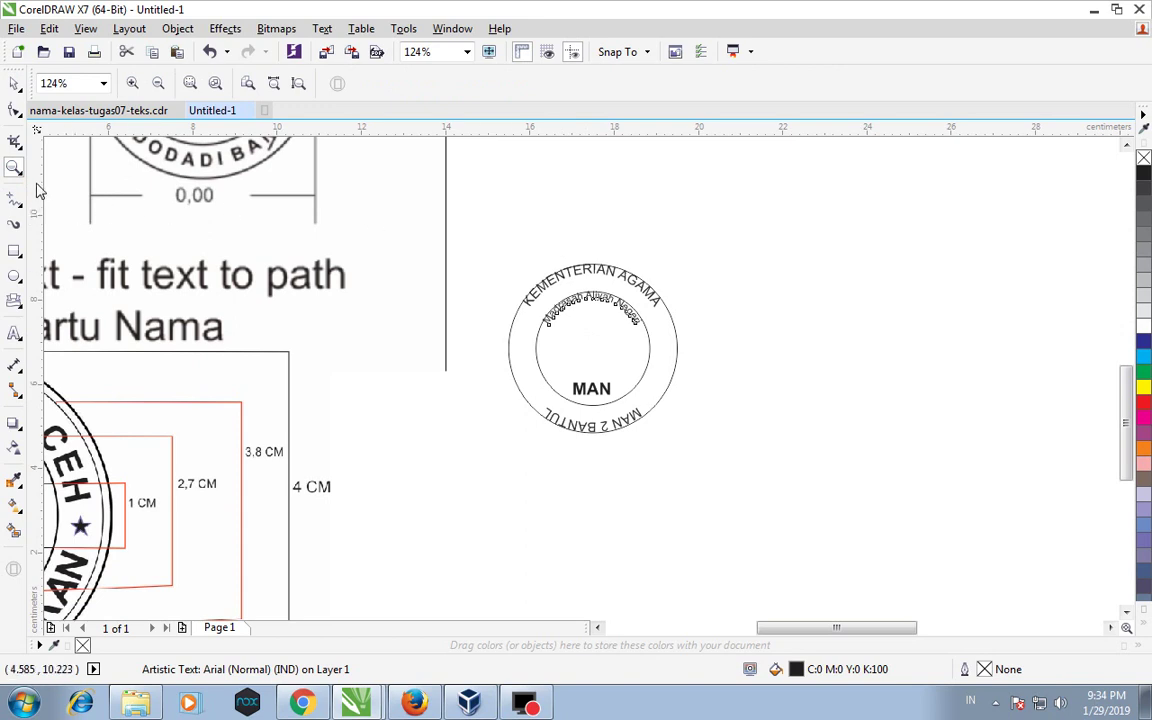
{"action": "left_click_drag", "start_coordinate": [481, 243], "coordinate": [701, 451]}
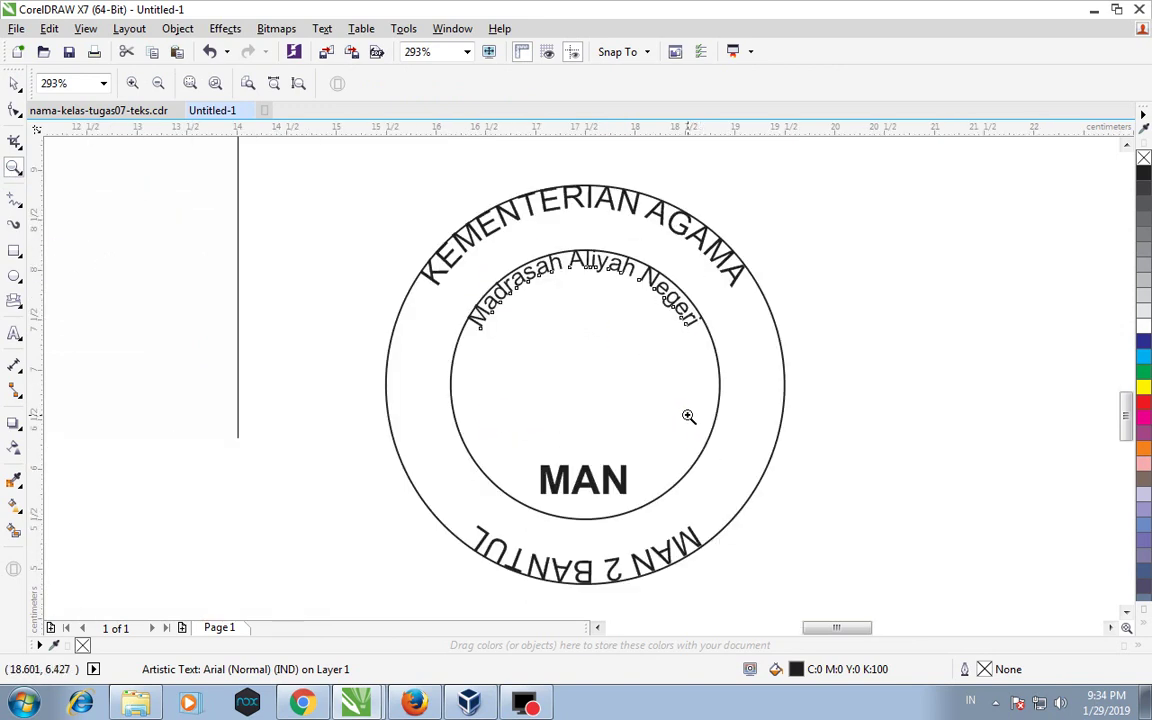
{"action": "left_click_drag", "start_coordinate": [342, 162], "coordinate": [828, 549]}
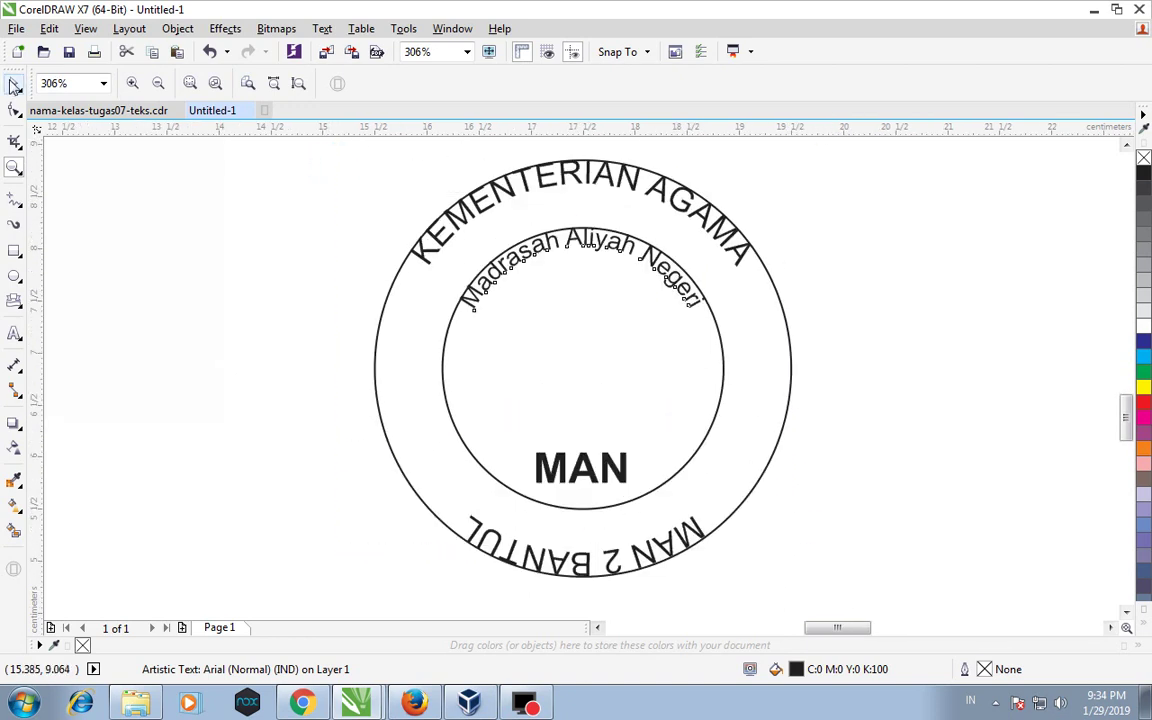
{"action": "left_click", "coordinate": [14, 86]}
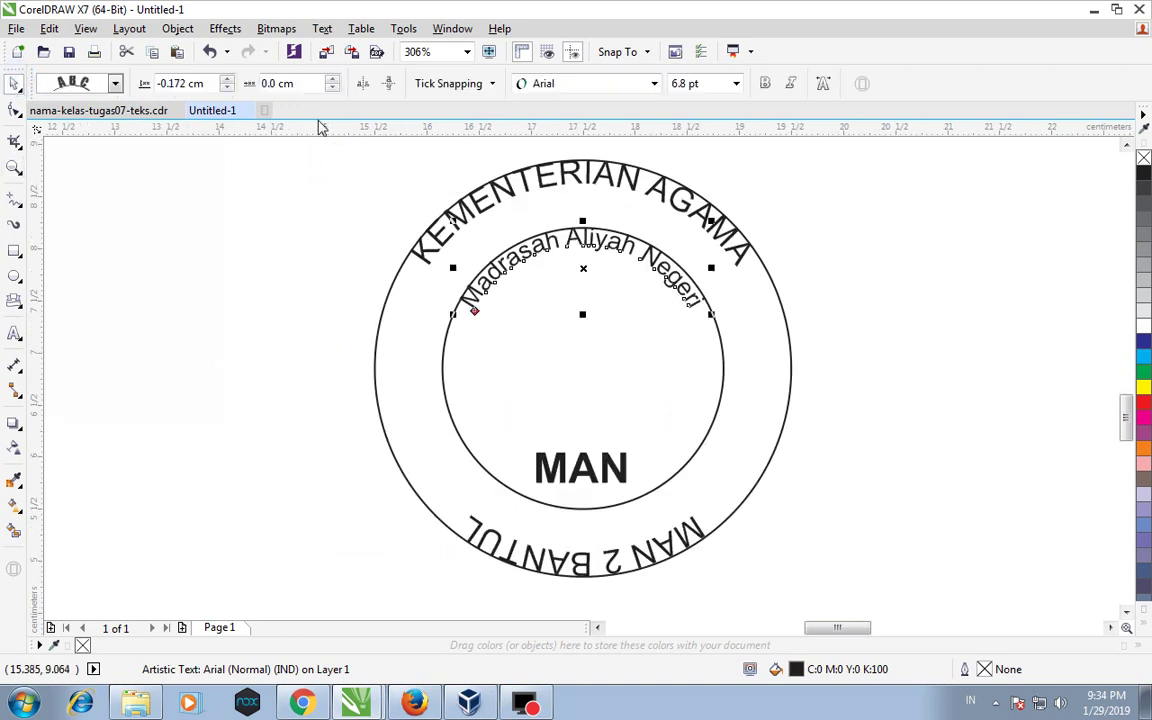
{"action": "left_click", "coordinate": [610, 180]}
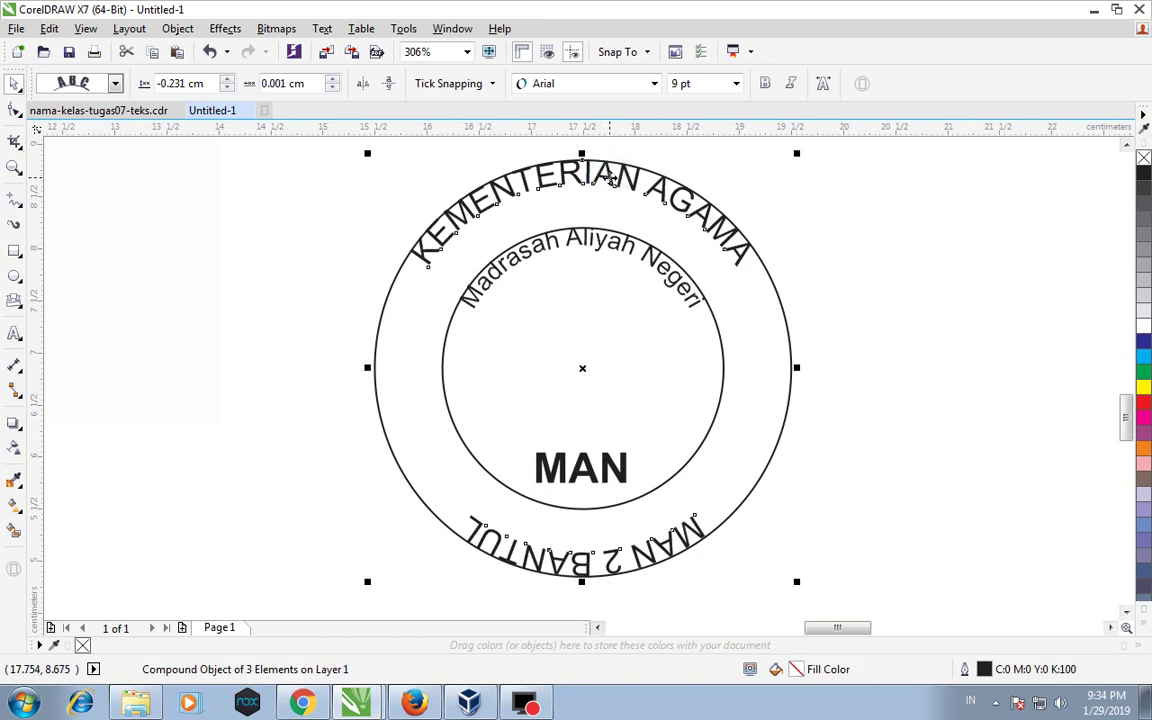
{"action": "left_click", "coordinate": [610, 178], "text": "ctrl"}
{"action": "left_click", "coordinate": [335, 172]}
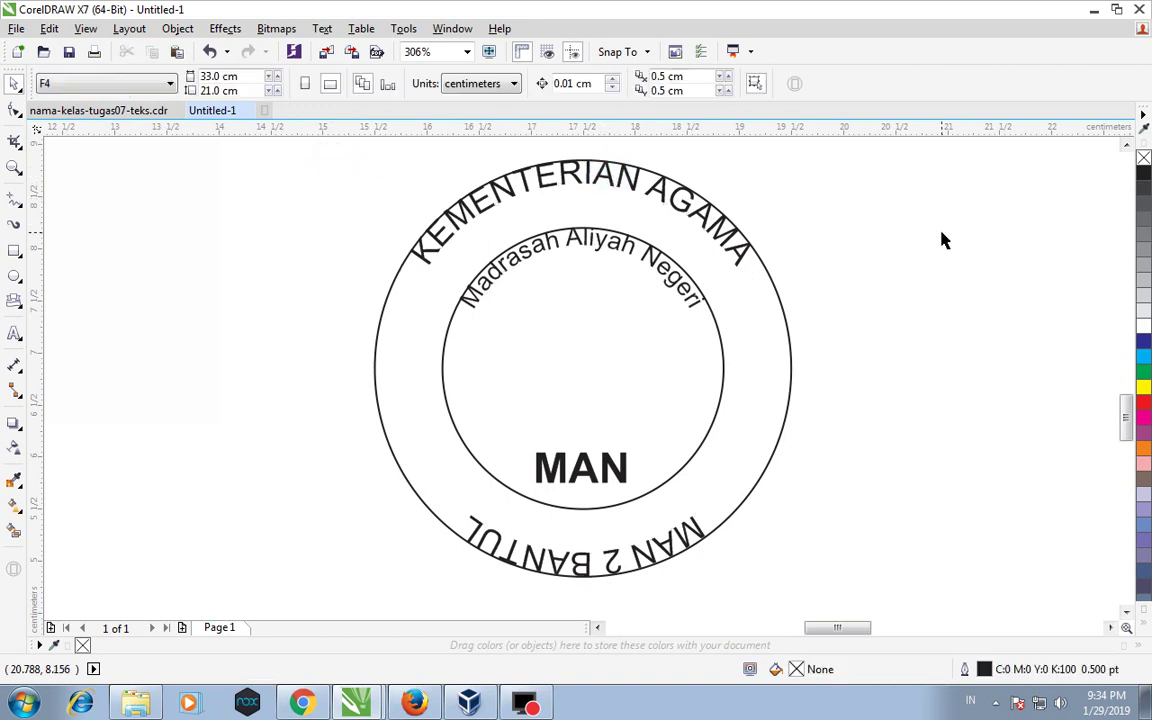
{"action": "left_click", "coordinate": [635, 190]}
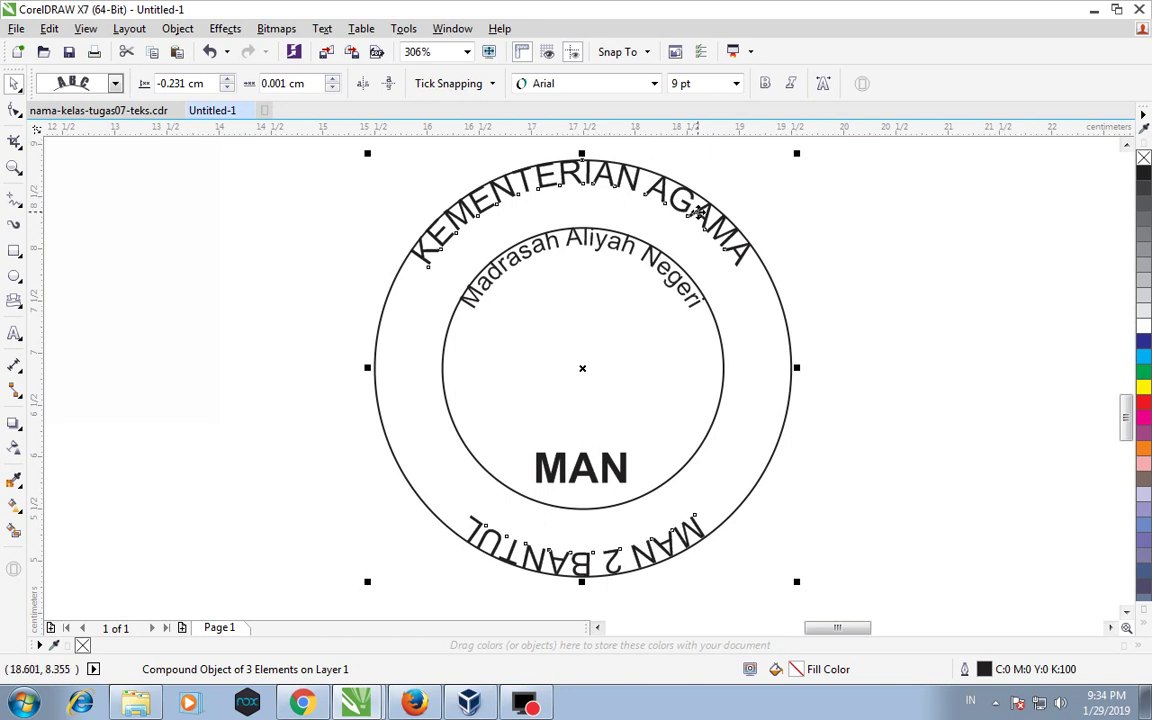
{"action": "left_click", "coordinate": [599, 173], "text": "ctrl"}
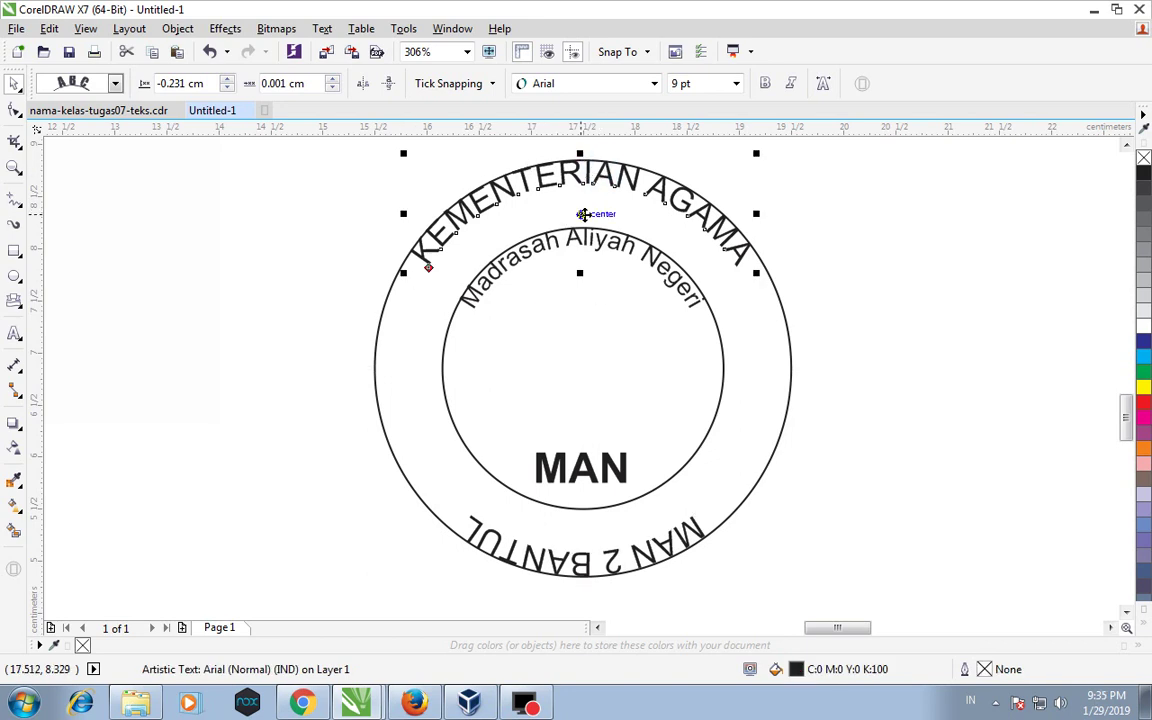
{"action": "left_click_drag", "start_coordinate": [582, 214], "coordinate": [591, 237]}
{"action": "left_click", "coordinate": [833, 205]}
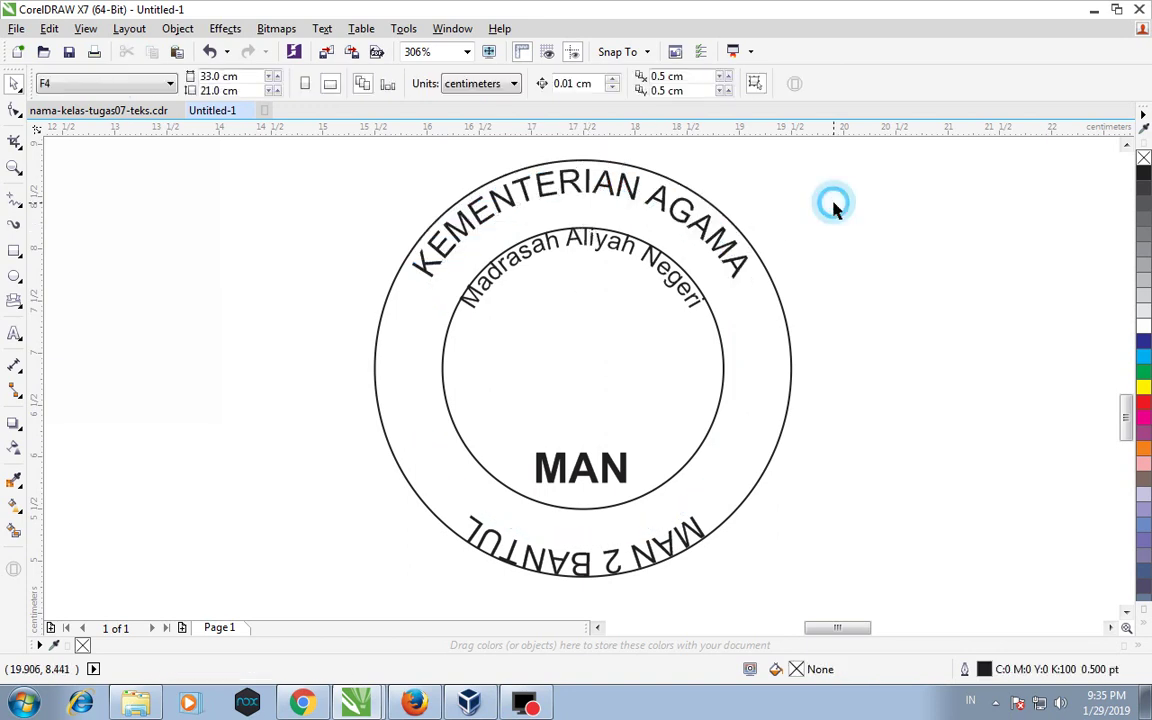
- Set the inner circle's diameter to 3 cm, keeping it separate from the text on its path
{"action": "left_click", "coordinate": [660, 252]}
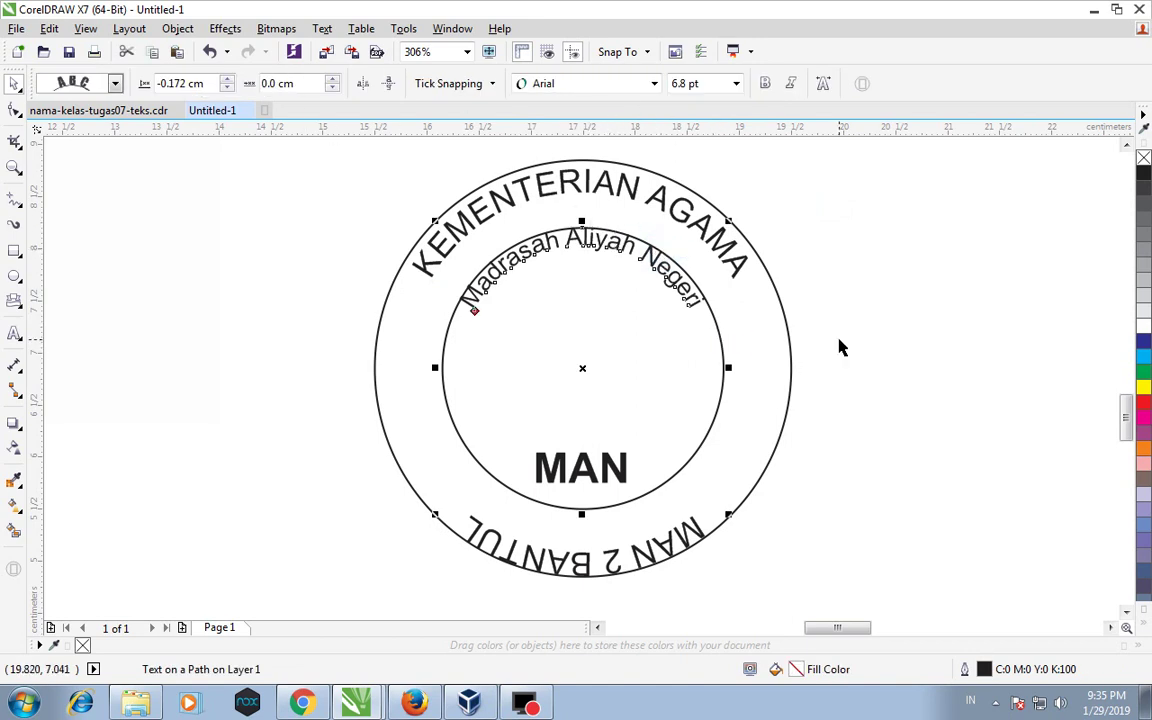
{"action": "left_click", "coordinate": [810, 278]}
{"action": "left_click", "coordinate": [722, 337]}
{"action": "left_click", "coordinate": [722, 337]}
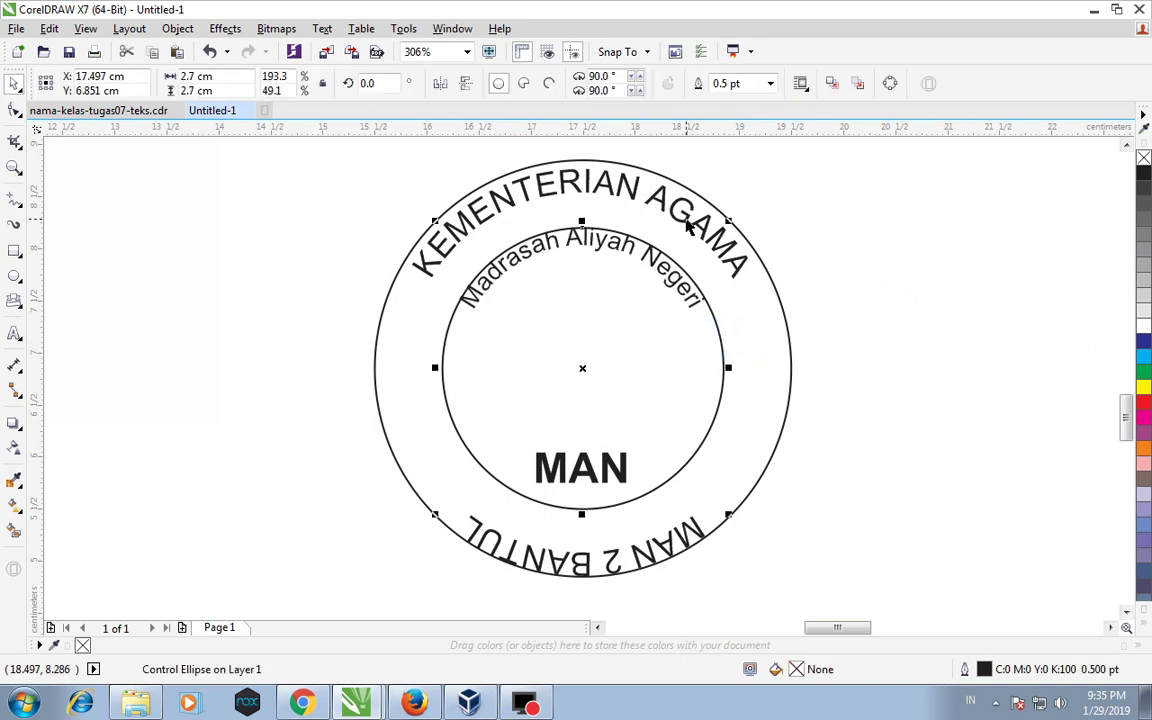
{"action": "left_click", "coordinate": [217, 78]}
{"action": "type", "text": "3"}
{"action": "key", "text": "Tab"}
{"action": "left_click", "coordinate": [250, 275]}
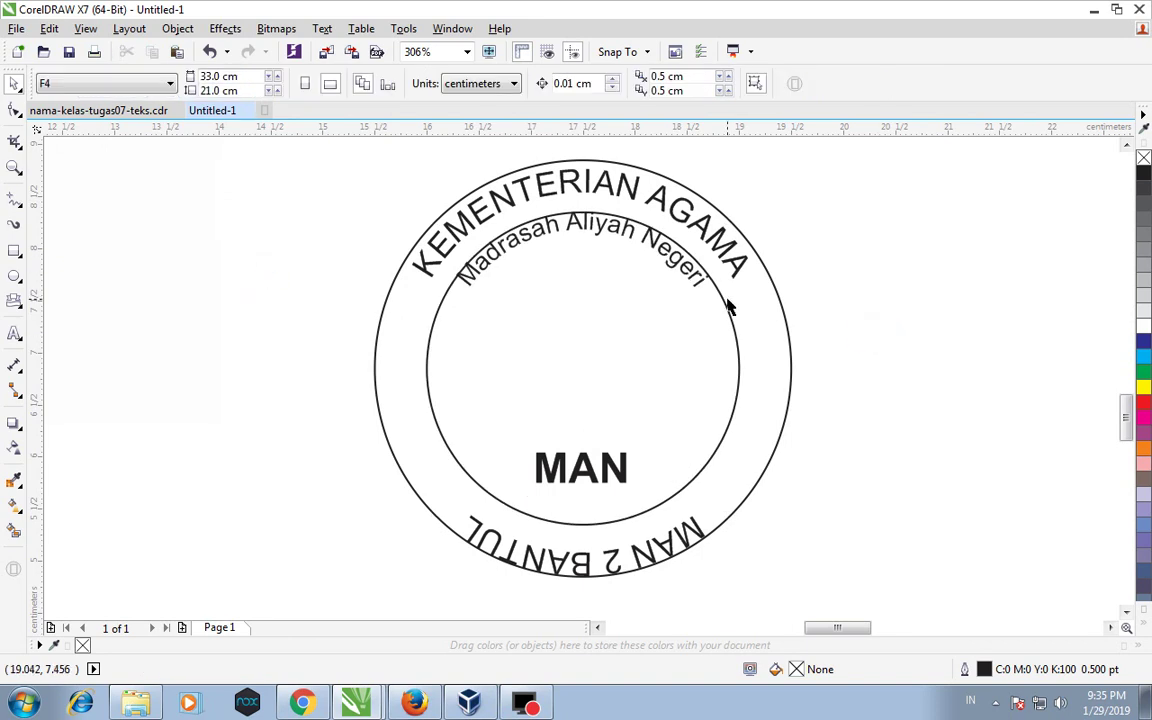
- Reposition the KEMENTERIAN AGAMA text between the two circles, at about -0.383 cm from the outer path
{"action": "left_click", "coordinate": [593, 188]}
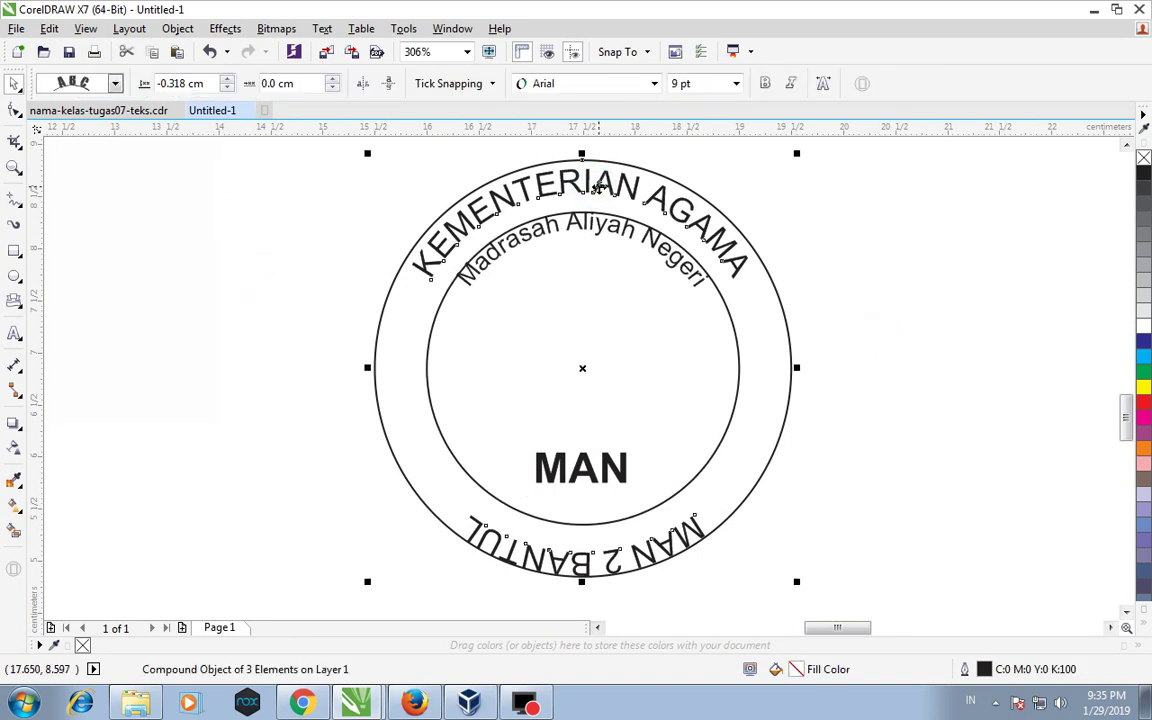
{"action": "left_click", "coordinate": [592, 190], "text": "ctrl"}
{"action": "scroll", "coordinate": [588, 198], "scroll_direction": "up", "scroll_amount": 4}
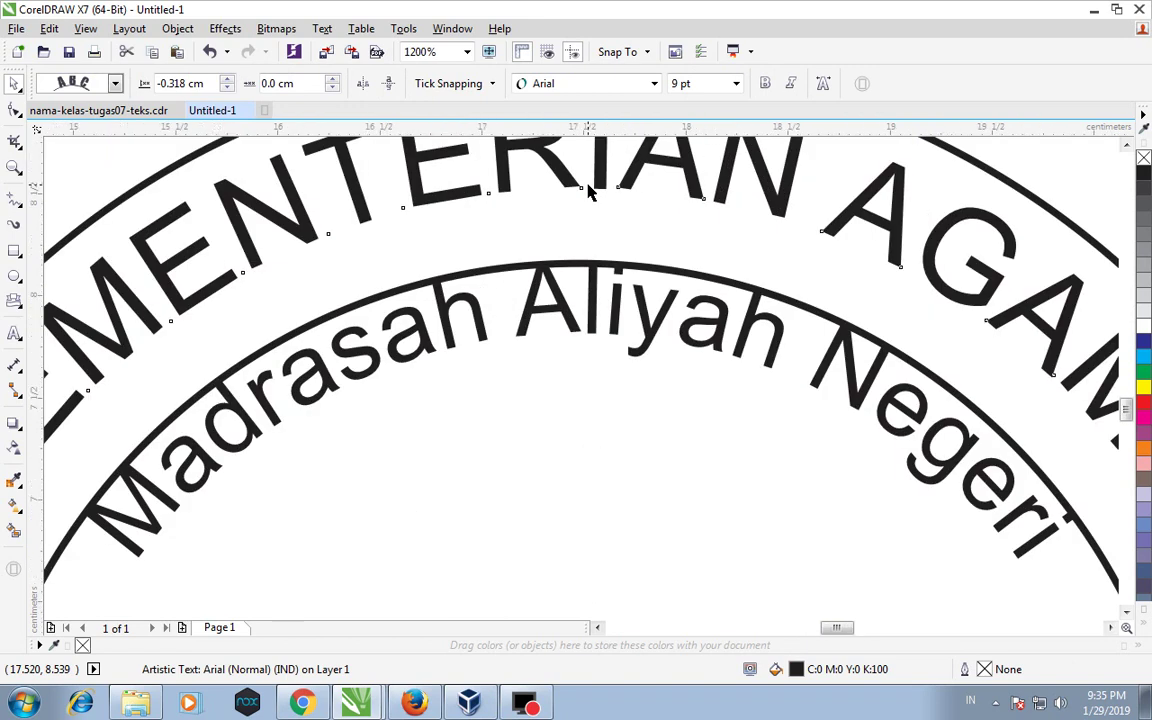
{"action": "scroll", "coordinate": [590, 193], "scroll_direction": "down", "scroll_amount": 2}
{"action": "mouse_move", "coordinate": [597, 168]}
{"action": "left_mouse_down"}
{"action": "mouse_move", "coordinate": [595, 185]}
{"action": "mouse_move", "coordinate": [594, 170]}
{"action": "left_mouse_up"}
{"action": "scroll", "coordinate": [623, 277], "scroll_direction": "down", "scroll_amount": 4}
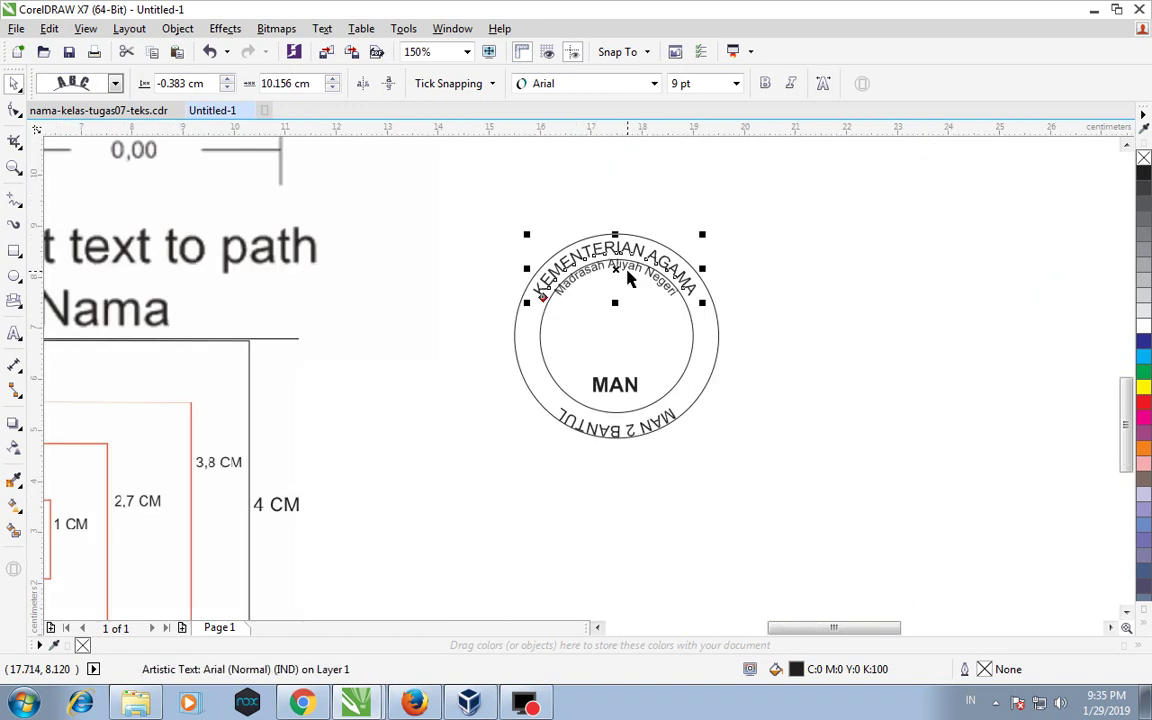
- Select only the MAN 2 BANTUL text on the outer circle and mirror it horizontally and vertically so it reads upright
{"action": "left_click", "coordinate": [625, 430]}
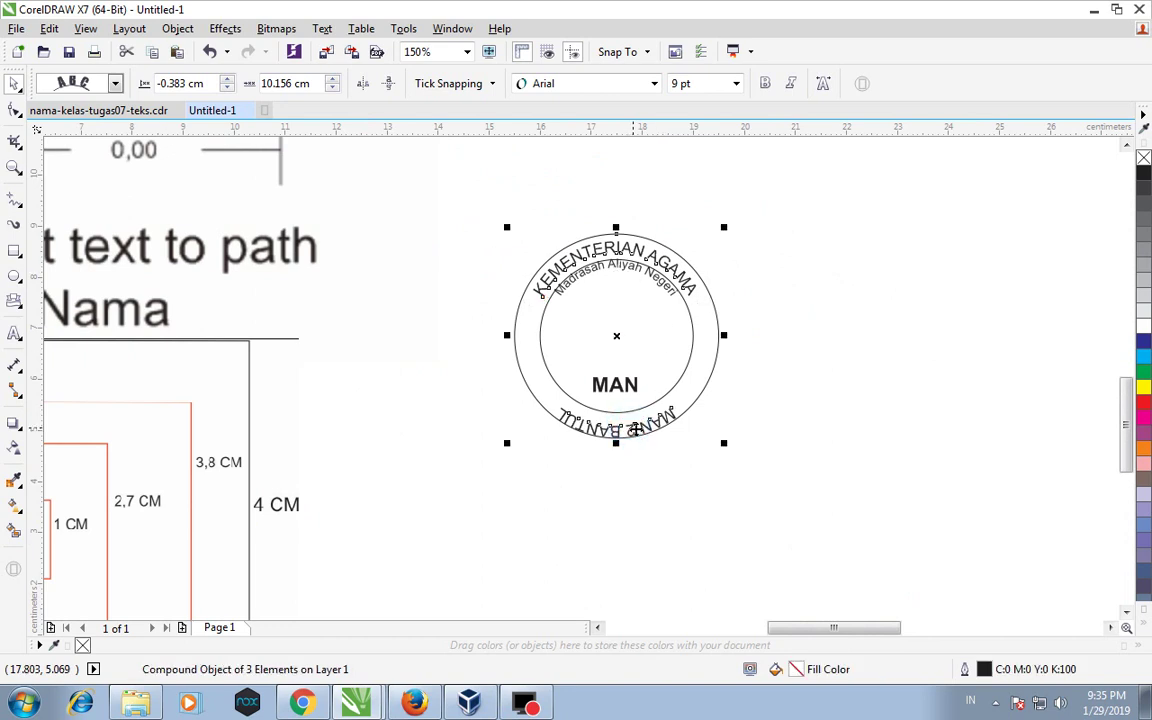
{"action": "left_click", "coordinate": [697, 438]}
{"action": "left_click", "coordinate": [660, 422]}
{"action": "left_click", "coordinate": [660, 421]}
{"action": "left_click_drag", "start_coordinate": [635, 430], "coordinate": [605, 437]}
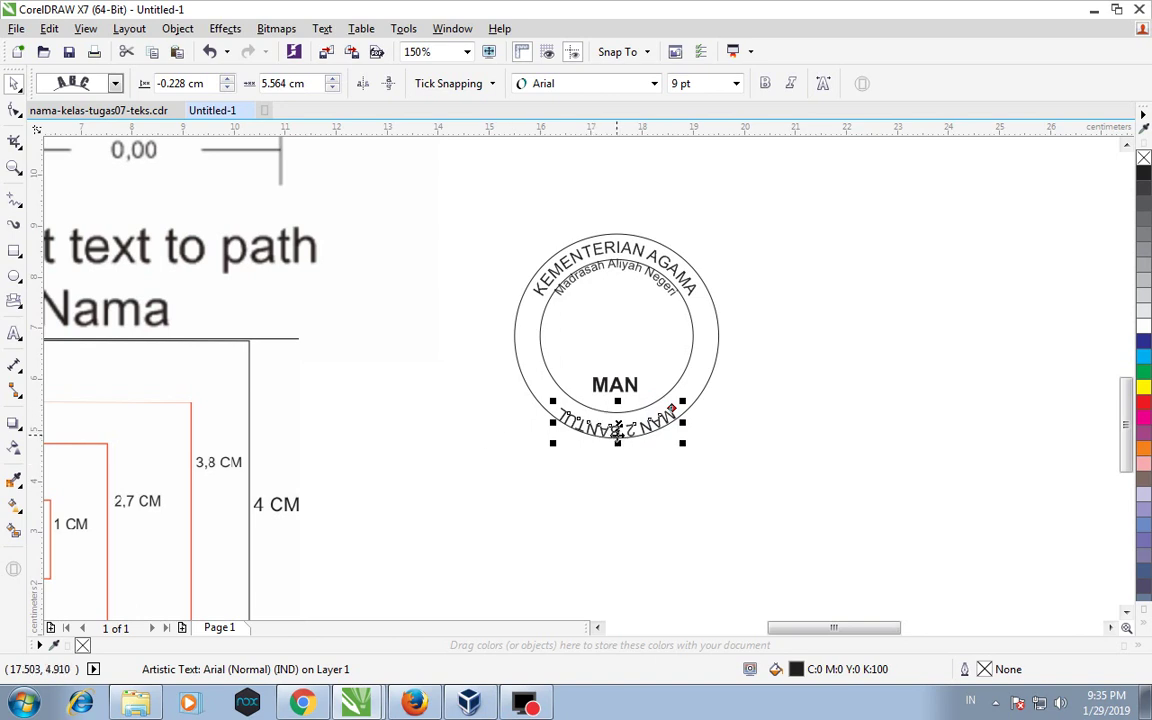
{"action": "left_click", "coordinate": [363, 84]}
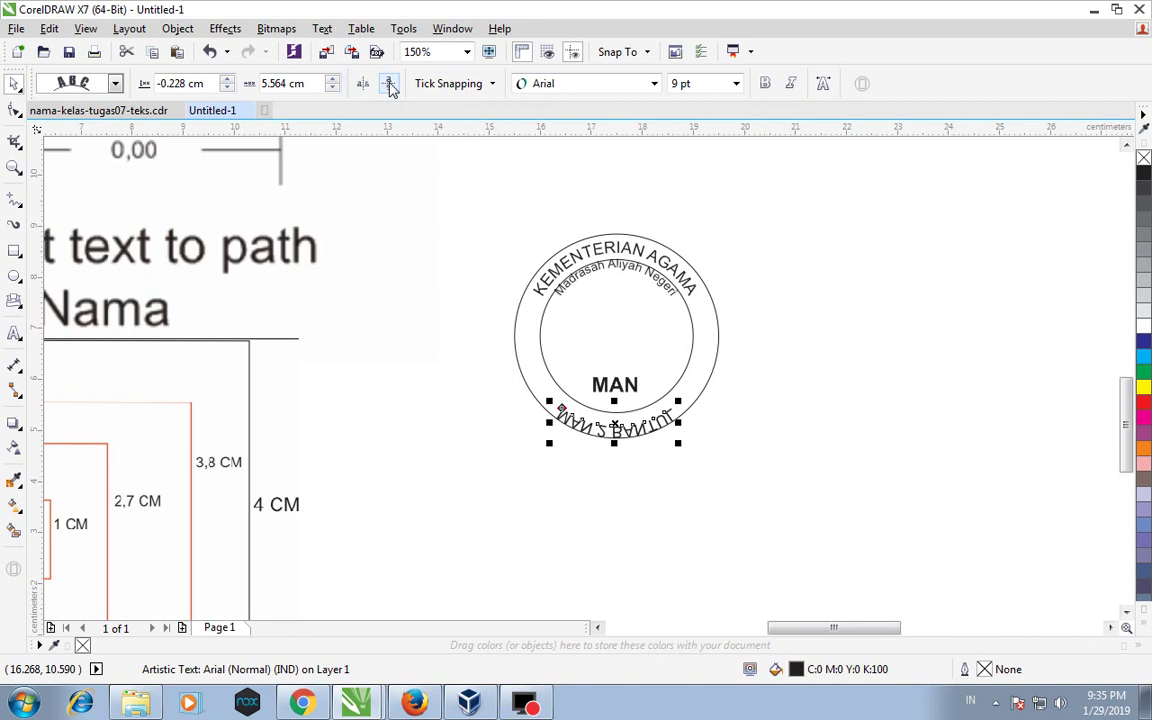
{"action": "left_click", "coordinate": [389, 84]}
- Reposition the MAN 2 BANTUL text midway between the two circles, at about -0.138 cm from the outer path
{"action": "scroll", "coordinate": [629, 403], "scroll_direction": "up", "scroll_amount": 1}
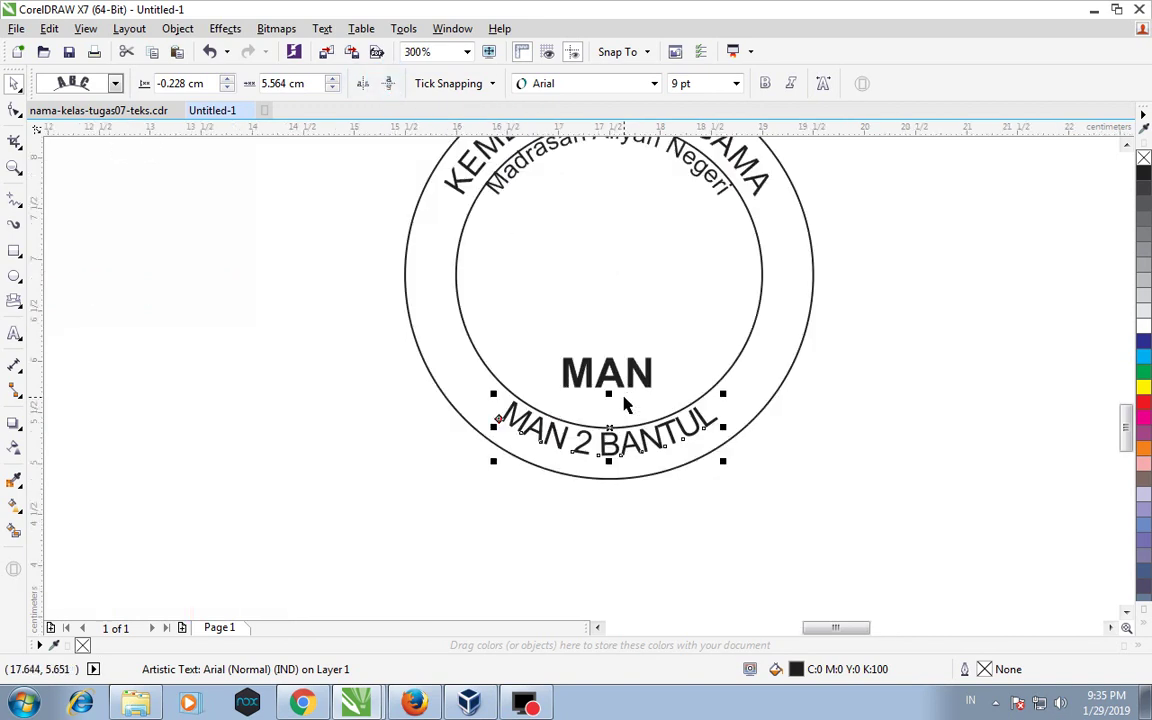
{"action": "scroll", "coordinate": [1010, 385], "scroll_direction": "up", "scroll_amount": 3}
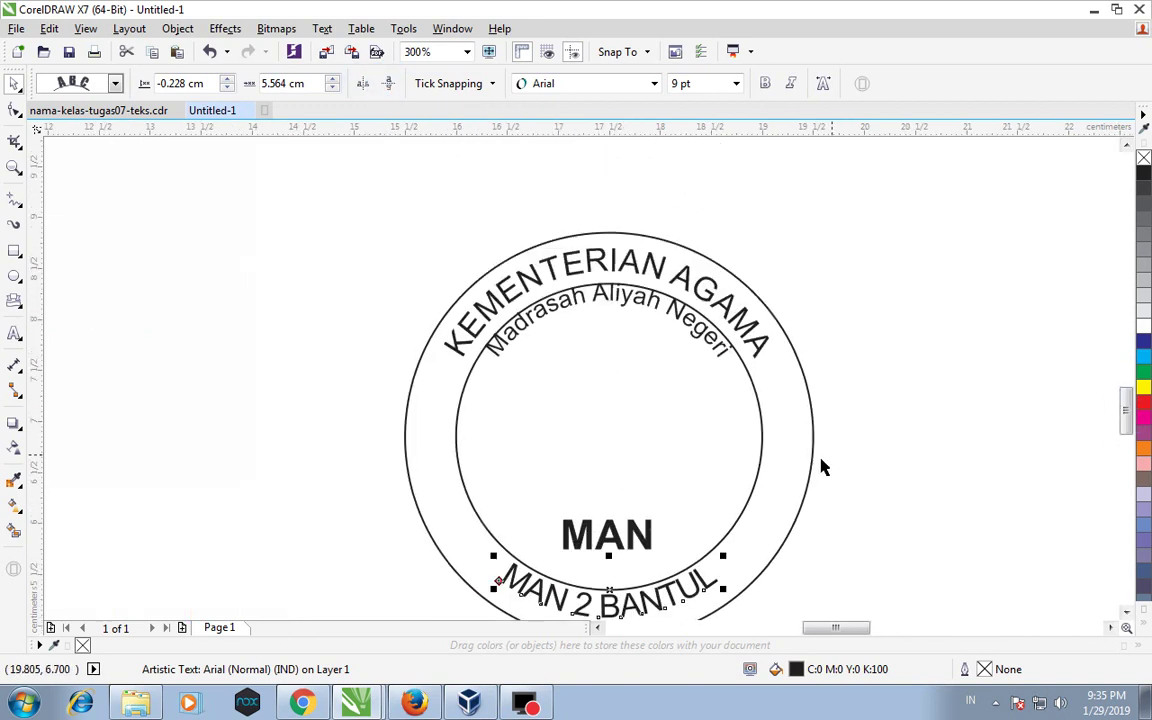
{"action": "scroll", "coordinate": [1012, 370], "scroll_direction": "down", "scroll_amount": 2}
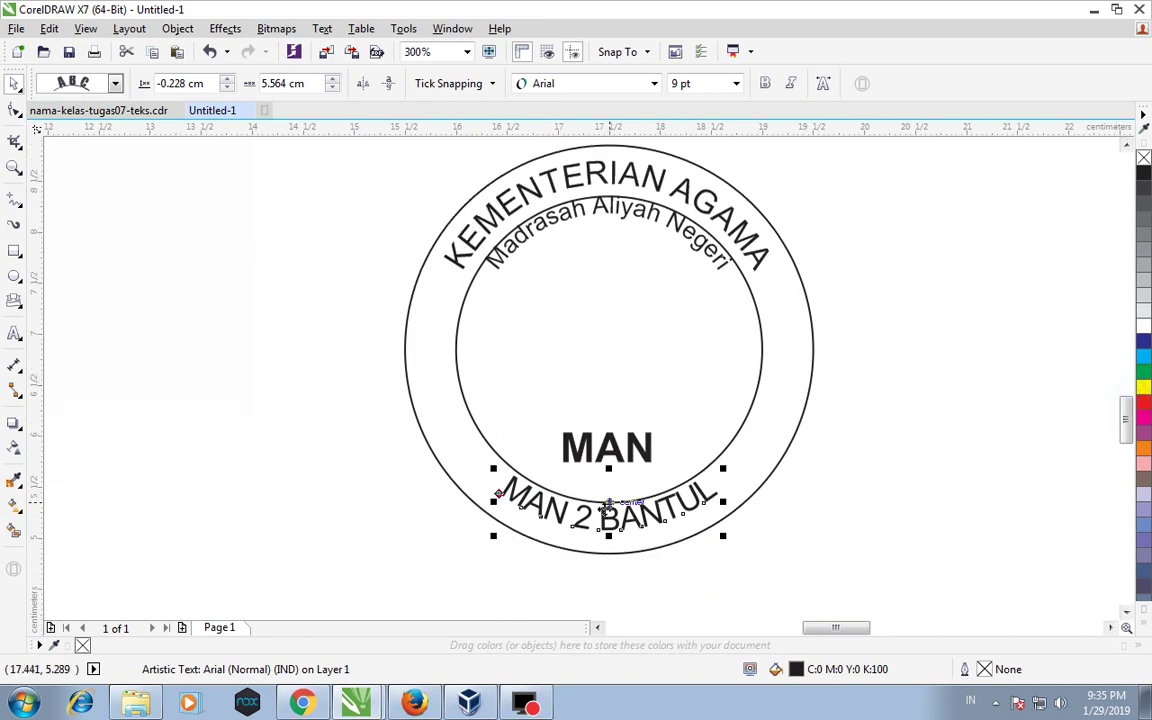
{"action": "mouse_move", "coordinate": [609, 503]}
{"action": "left_mouse_down"}
{"action": "mouse_move", "coordinate": [608, 530]}
{"action": "mouse_move", "coordinate": [613, 502]}
{"action": "mouse_move", "coordinate": [619, 516]}
{"action": "left_mouse_up"}
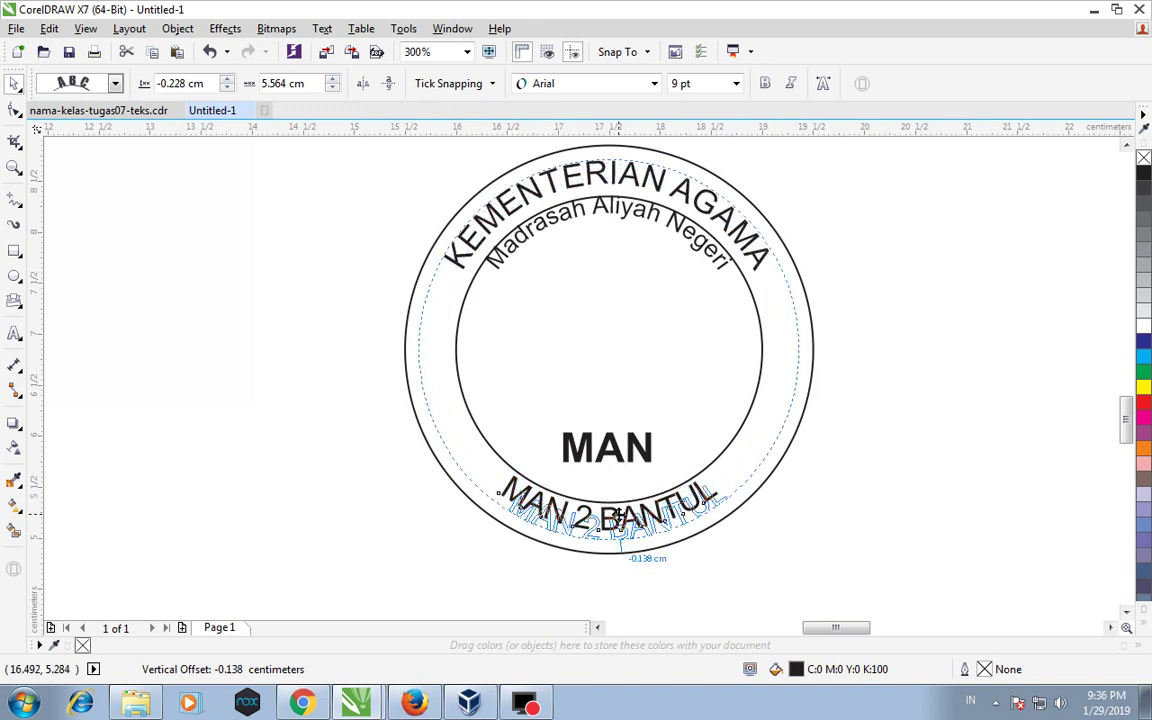
{"action": "left_click_drag", "start_coordinate": [619, 516], "coordinate": [617, 514]}
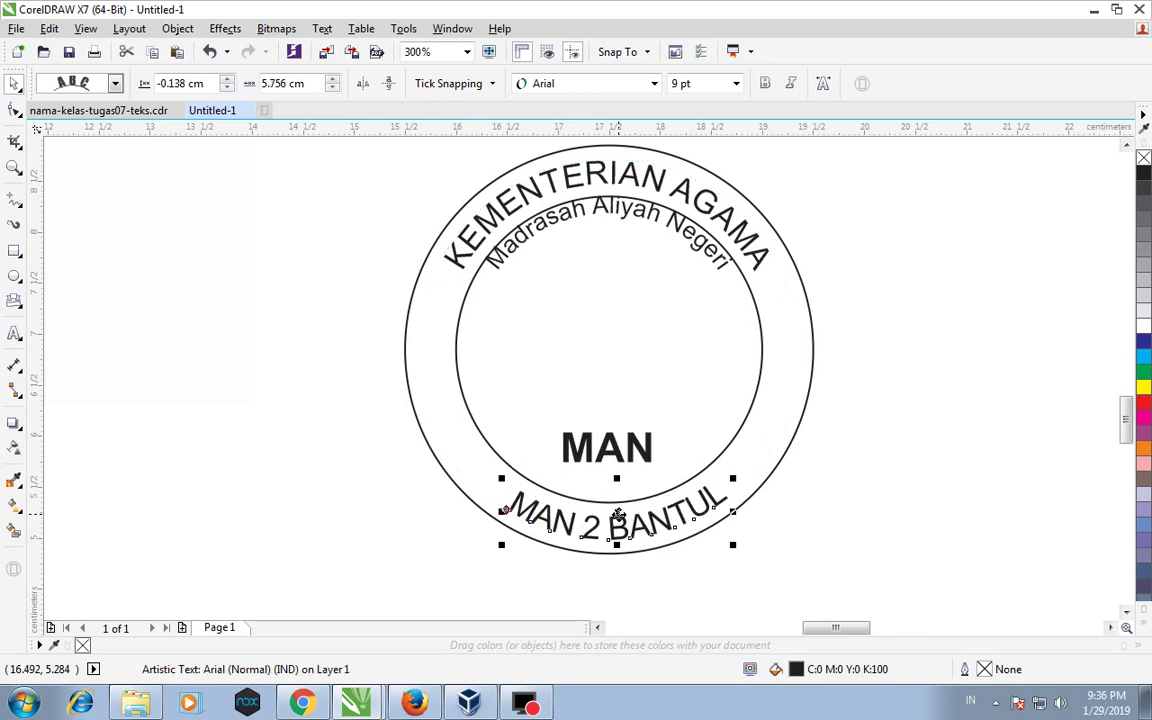
- Shift the "Madrasah Aliyah Negeri" text inward from the inner circle, to about -0.318 cm from its path
{"action": "left_click", "coordinate": [626, 218]}
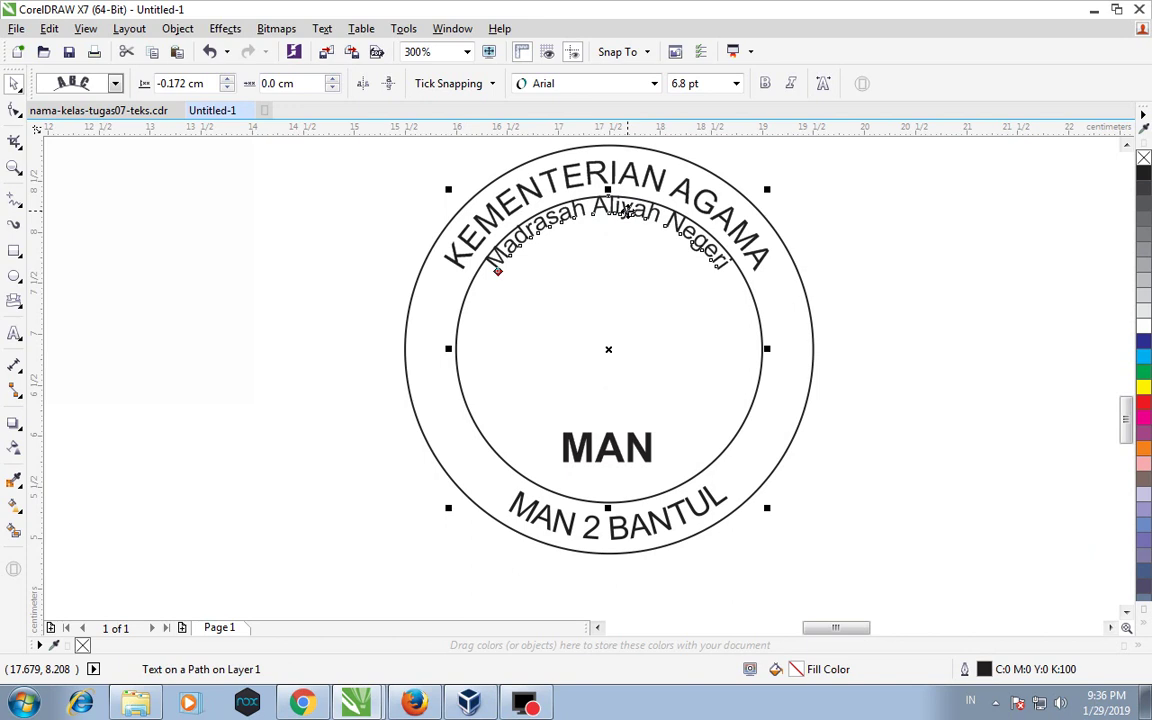
{"action": "left_click_drag", "start_coordinate": [608, 233], "coordinate": [609, 265]}
{"action": "key", "text": "Escape"}
{"action": "left_click", "coordinate": [892, 252]}
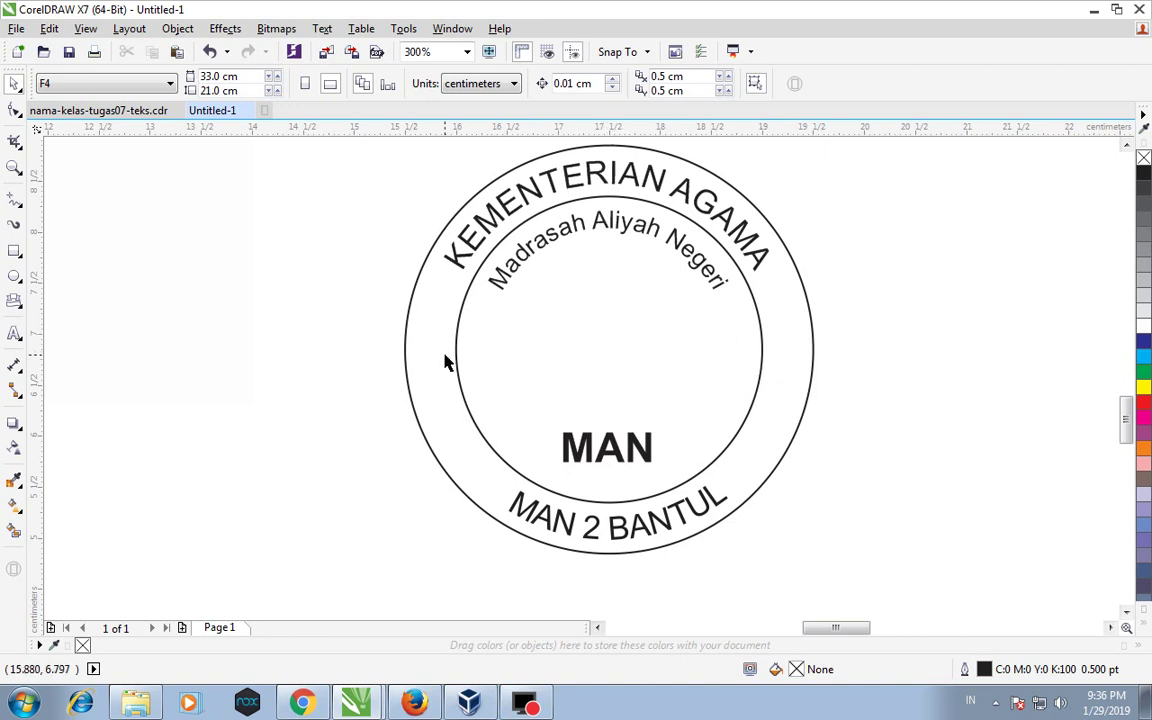
- Draw a five-pointed star about 0.394 cm wide and 0.375 cm high at the centre of the stamp
{"action": "left_click", "coordinate": [16, 300]}
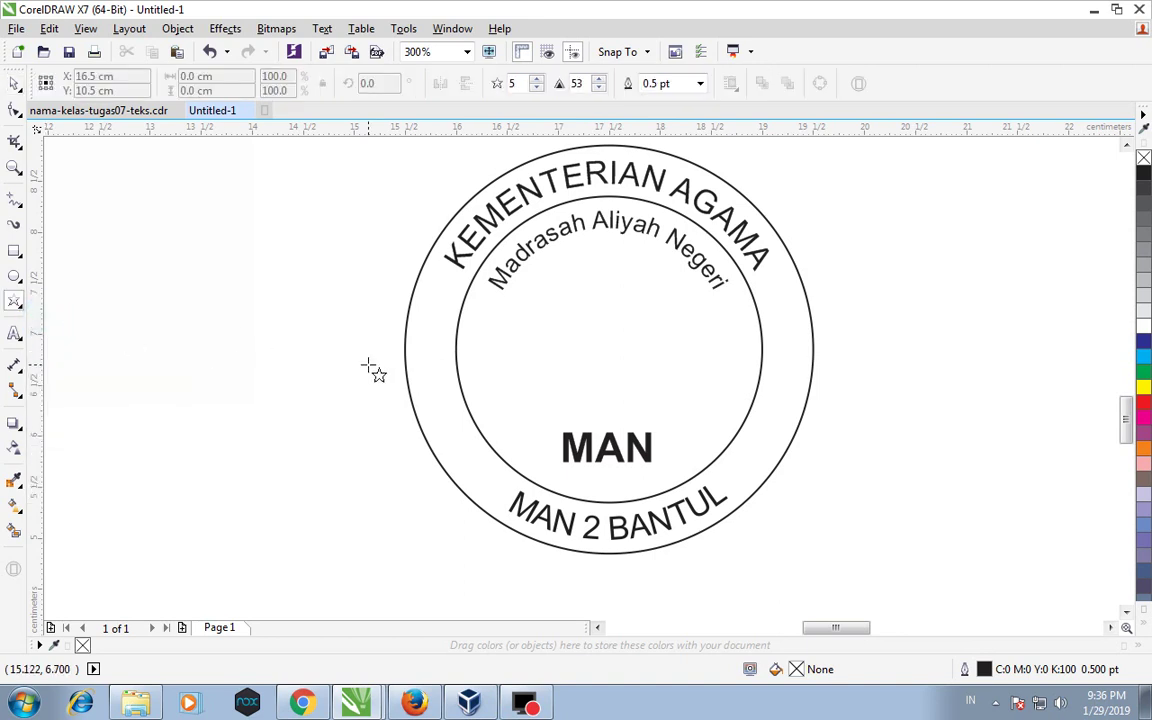
{"action": "mouse_move", "coordinate": [323, 328]}
{"action": "left_mouse_down"}
{"action": "mouse_move", "coordinate": [358, 372]}
{"action": "mouse_move", "coordinate": [417, 347]}
{"action": "mouse_move", "coordinate": [608, 349]}
{"action": "left_mouse_up"}
{"action": "left_click", "coordinate": [12, 85]}
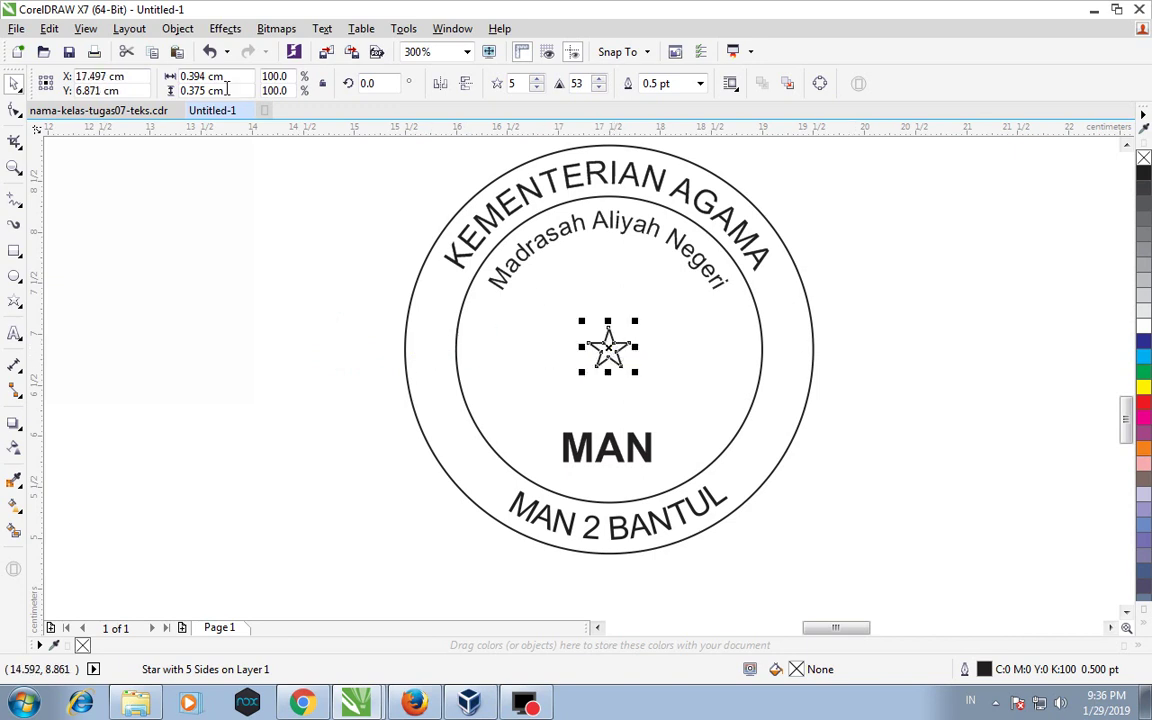
- Set the star's width and height to 0.38 cm
{"action": "left_click_drag", "start_coordinate": [217, 76], "coordinate": [195, 77]}
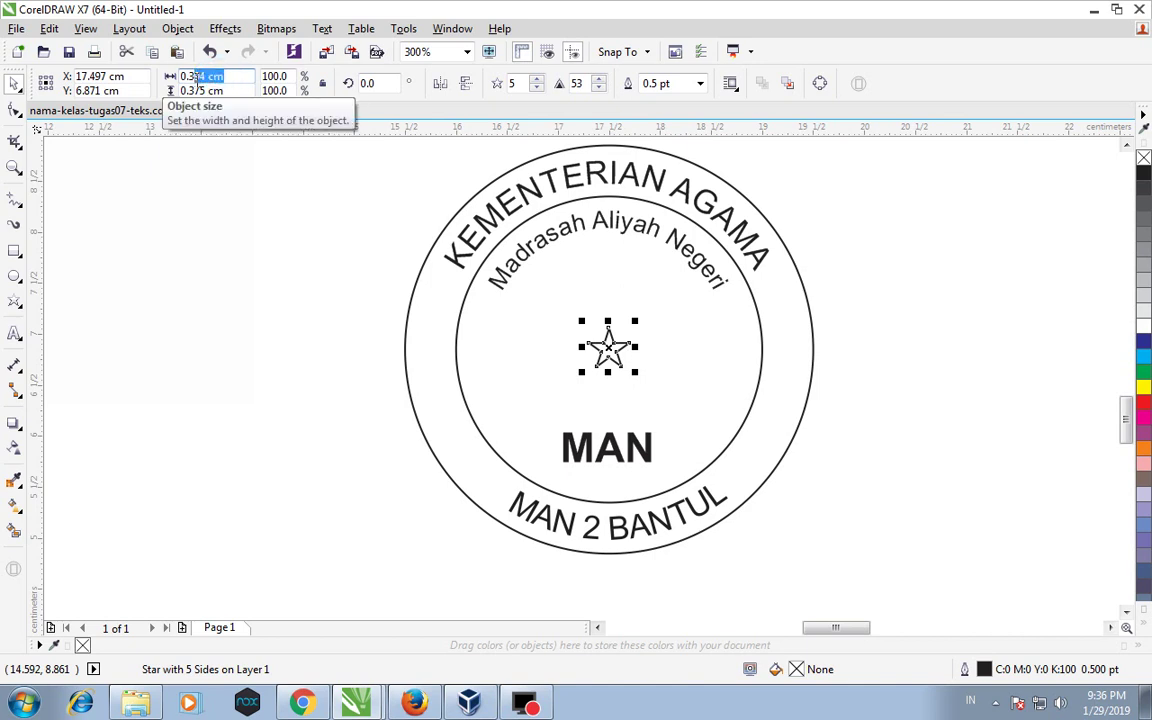
{"action": "type", "text": "8"}
{"action": "left_click_drag", "start_coordinate": [222, 91], "coordinate": [196, 90]}
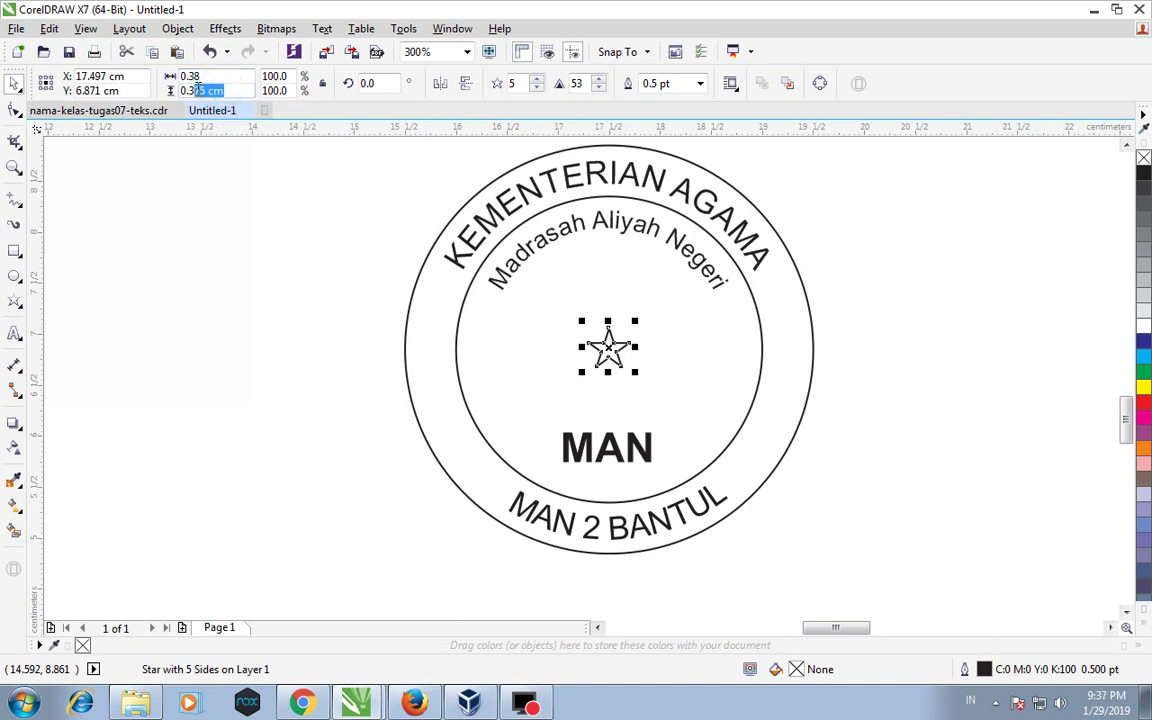
{"action": "type", "text": "8"}
{"action": "key", "text": "Return"}
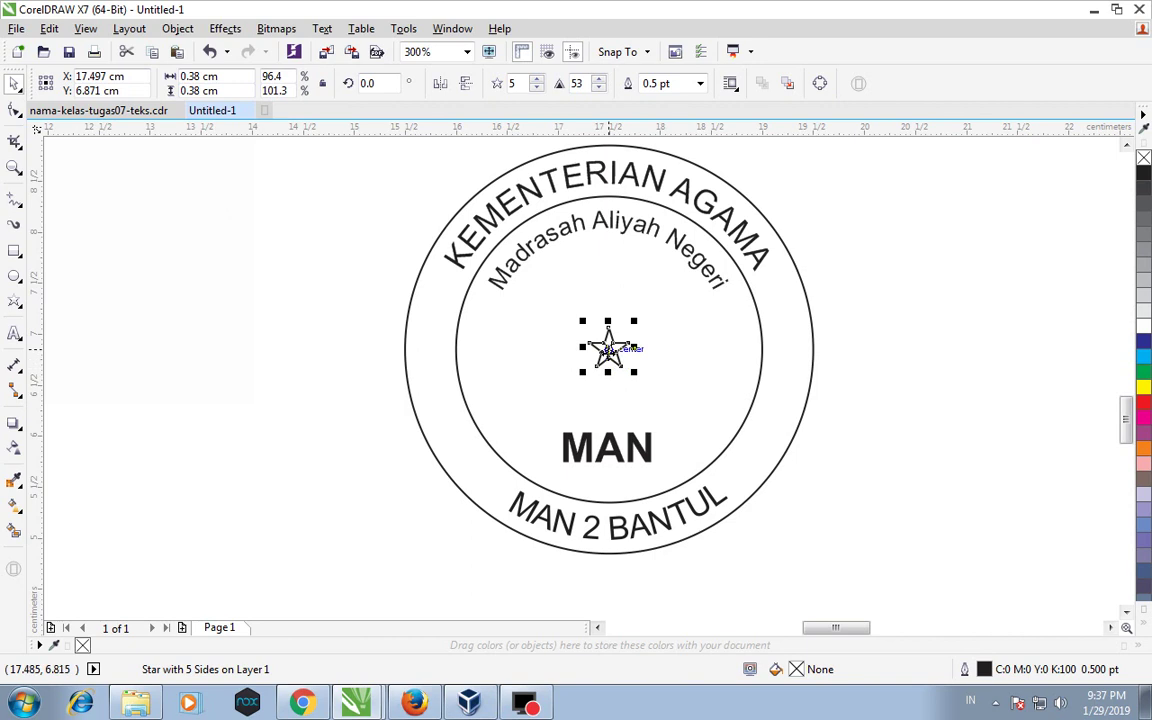
- Move the star horizontally into the ring on the stamp's left side and set its width and height to 0.35 cm
{"action": "left_click_drag", "start_coordinate": [609, 348], "coordinate": [430, 357]}
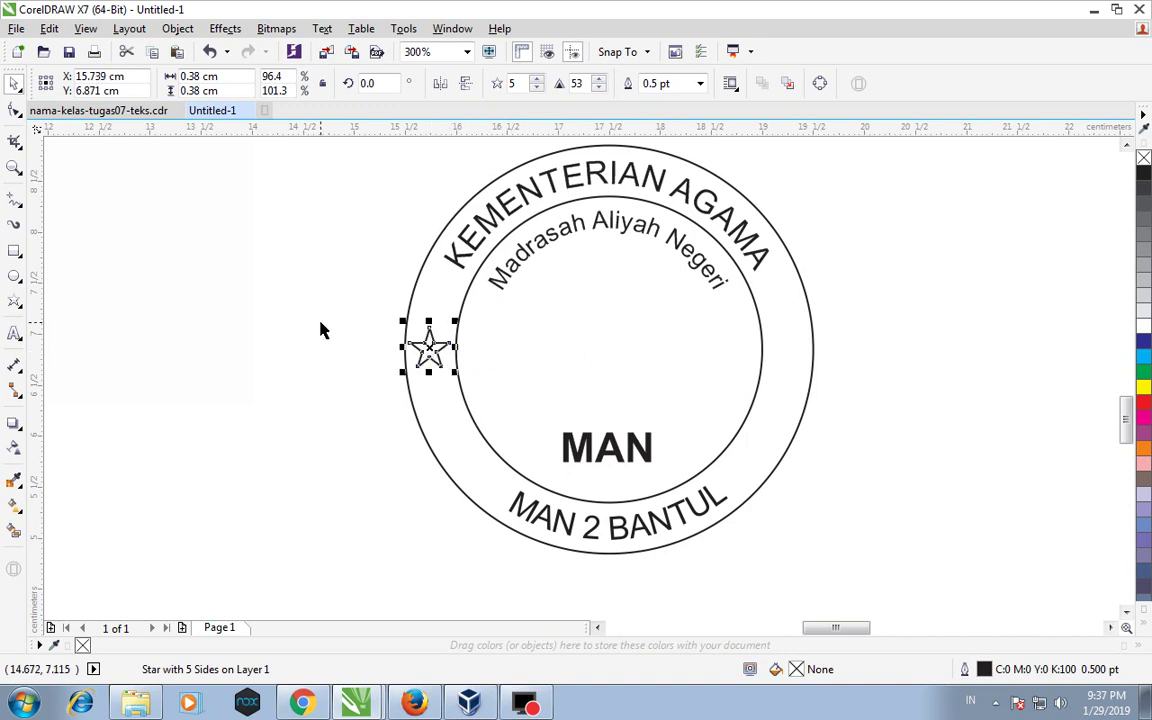
{"action": "left_click_drag", "start_coordinate": [217, 77], "coordinate": [197, 91]}
{"action": "type", "text": "55"}
{"action": "key", "text": "Return"}
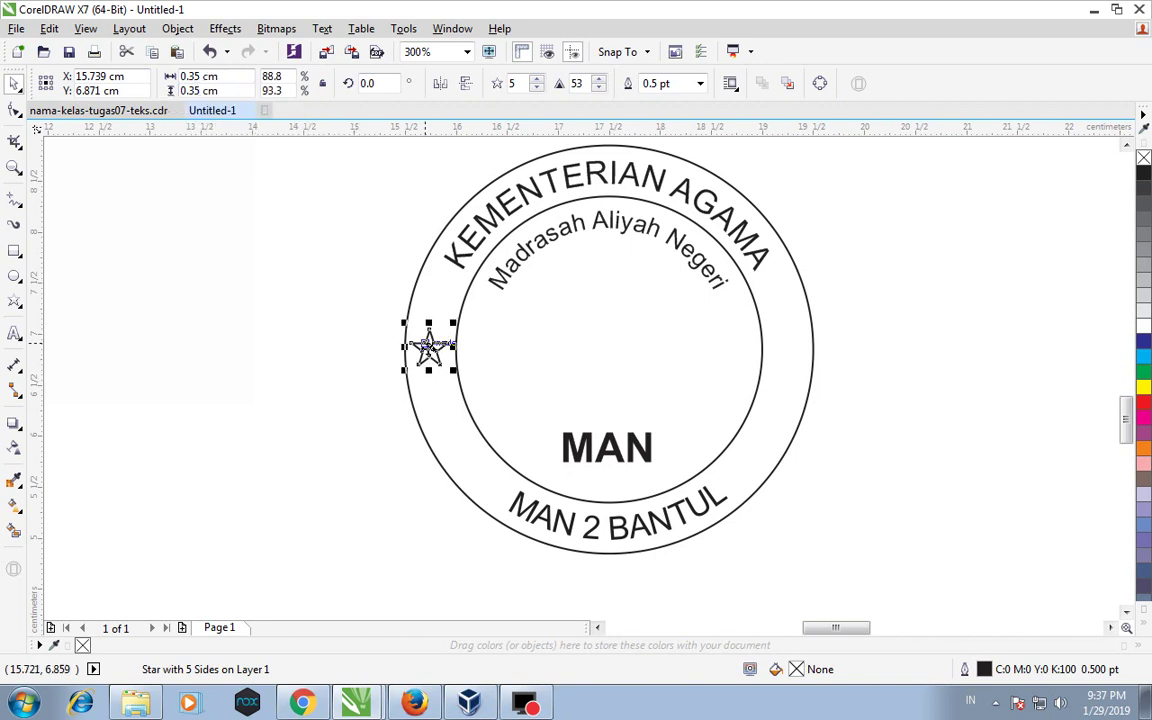
- Copy and paste the star, and place the duplicate level with it in the ring on the stamp's right side
{"action": "left_click", "coordinate": [50, 29]}
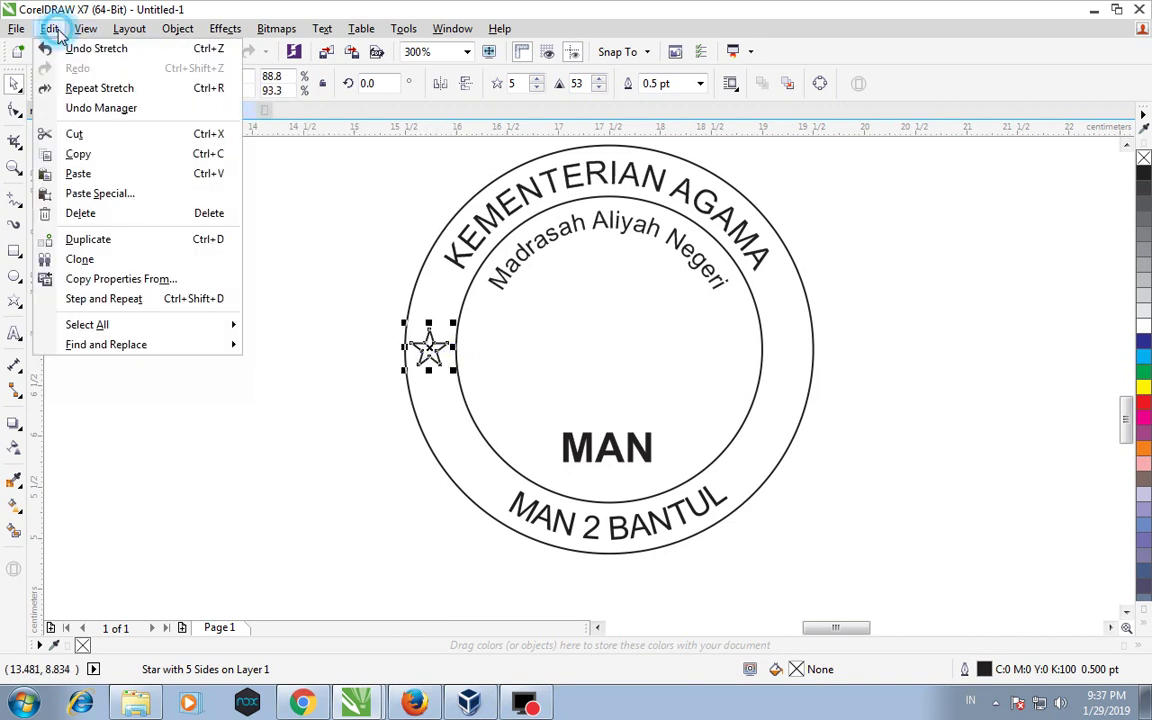
{"action": "left_click", "coordinate": [94, 156]}
{"action": "left_click", "coordinate": [51, 30]}
{"action": "left_click", "coordinate": [93, 174]}
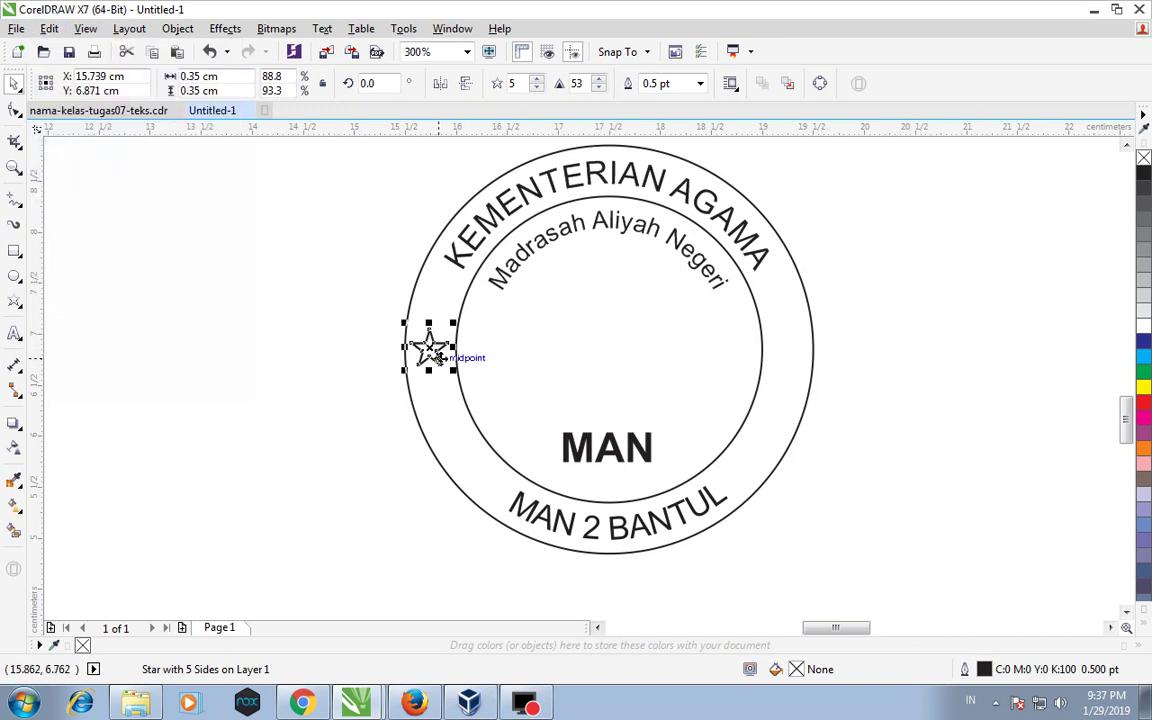
{"action": "left_click_drag", "start_coordinate": [430, 346], "coordinate": [789, 353]}
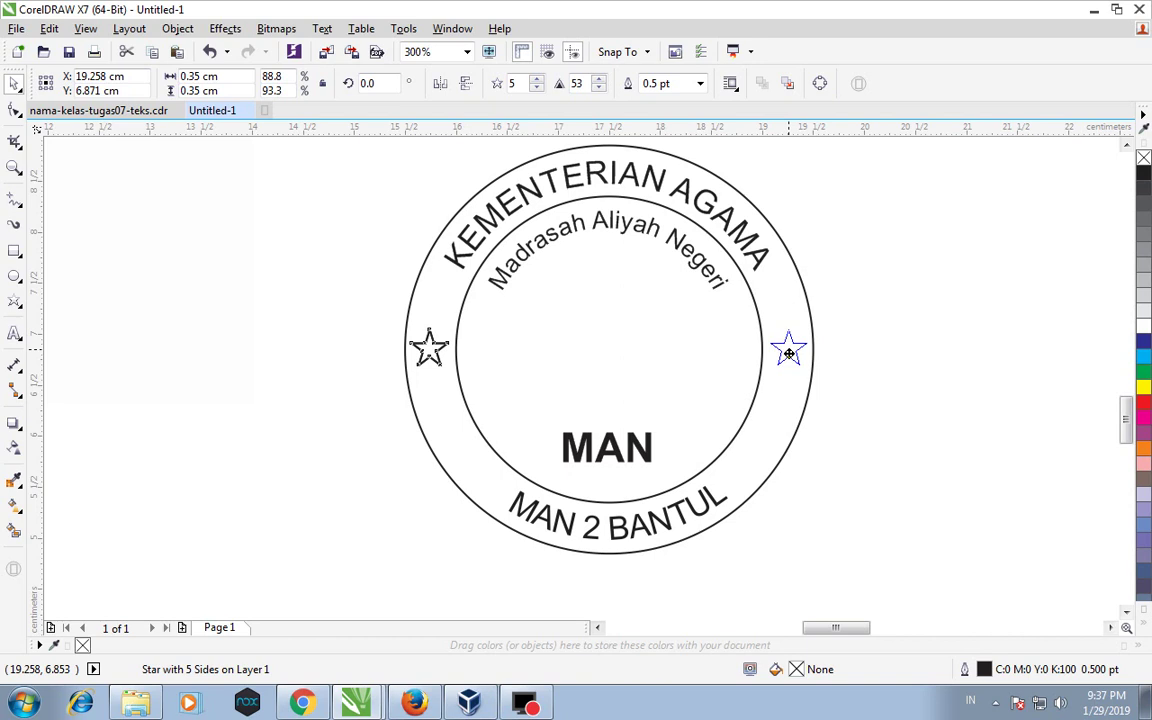
{"action": "left_click_drag", "start_coordinate": [789, 353], "coordinate": [789, 350]}
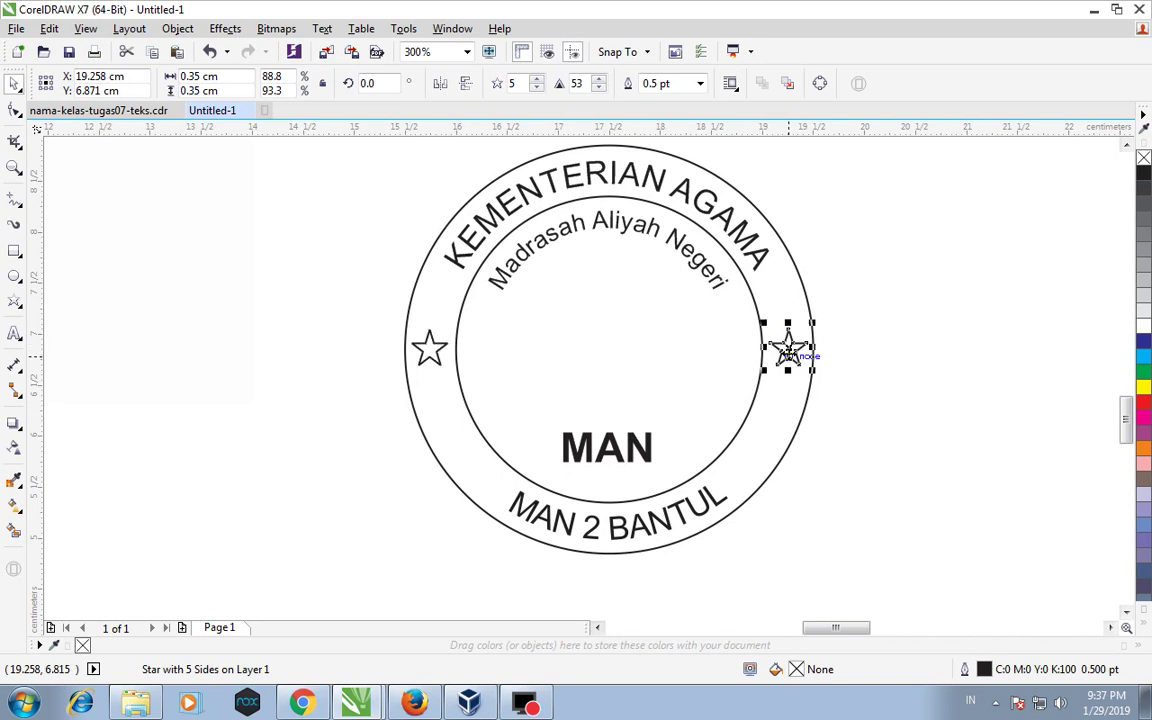
- Fill both ring stars with black
{"action": "left_click", "coordinate": [1144, 172]}
{"action": "left_click", "coordinate": [429, 346]}
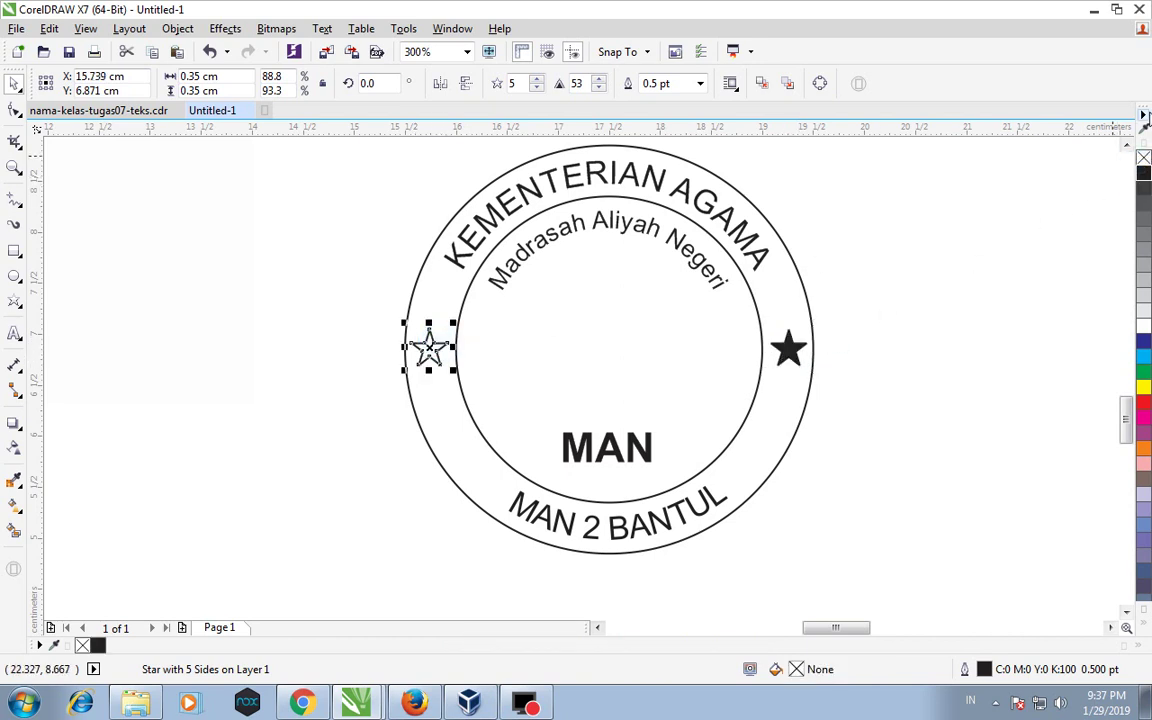
{"action": "left_click", "coordinate": [1144, 172]}
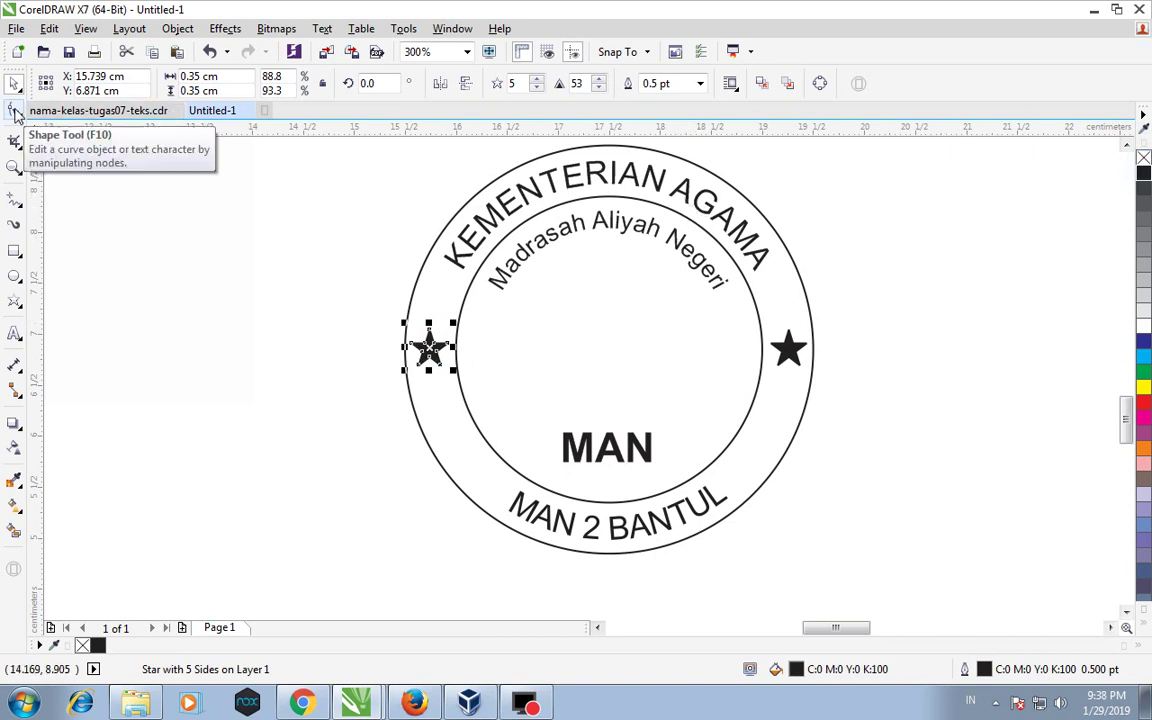
- Widen the letter spacing of KEMENTERIAN AGAMA and MAN 2 BANTUL with the Shape tool so both spread around the ring towards the stars
{"action": "left_click", "coordinate": [14, 111]}
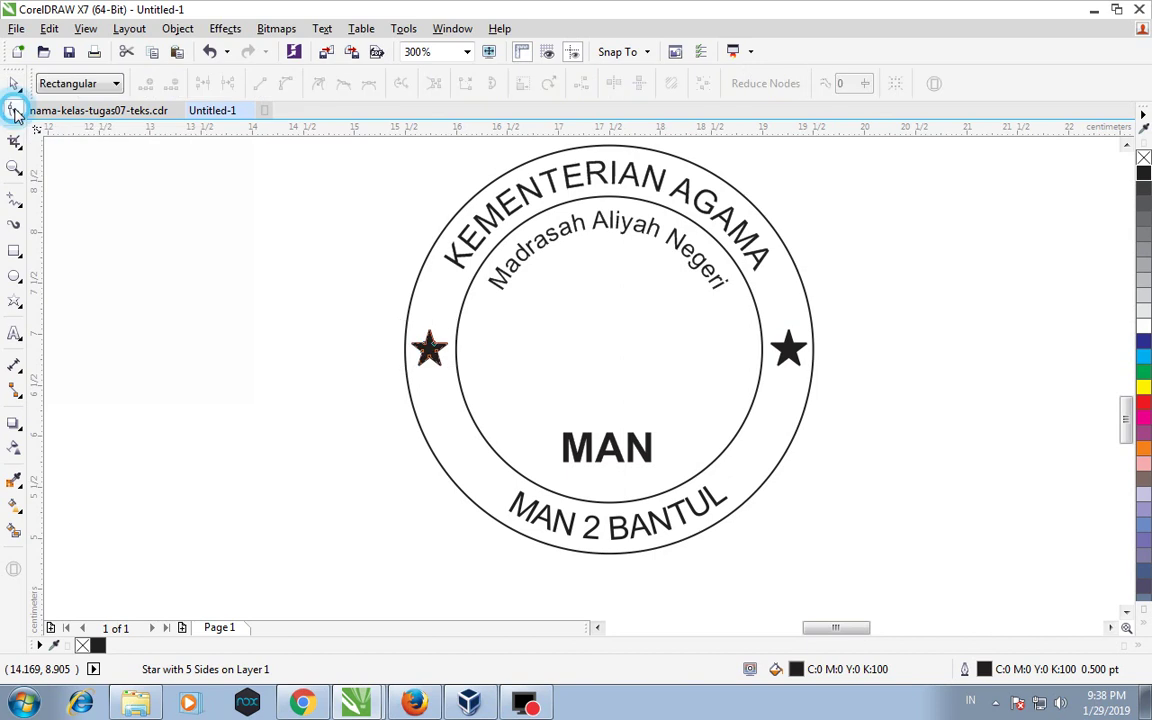
{"action": "left_click", "coordinate": [663, 184]}
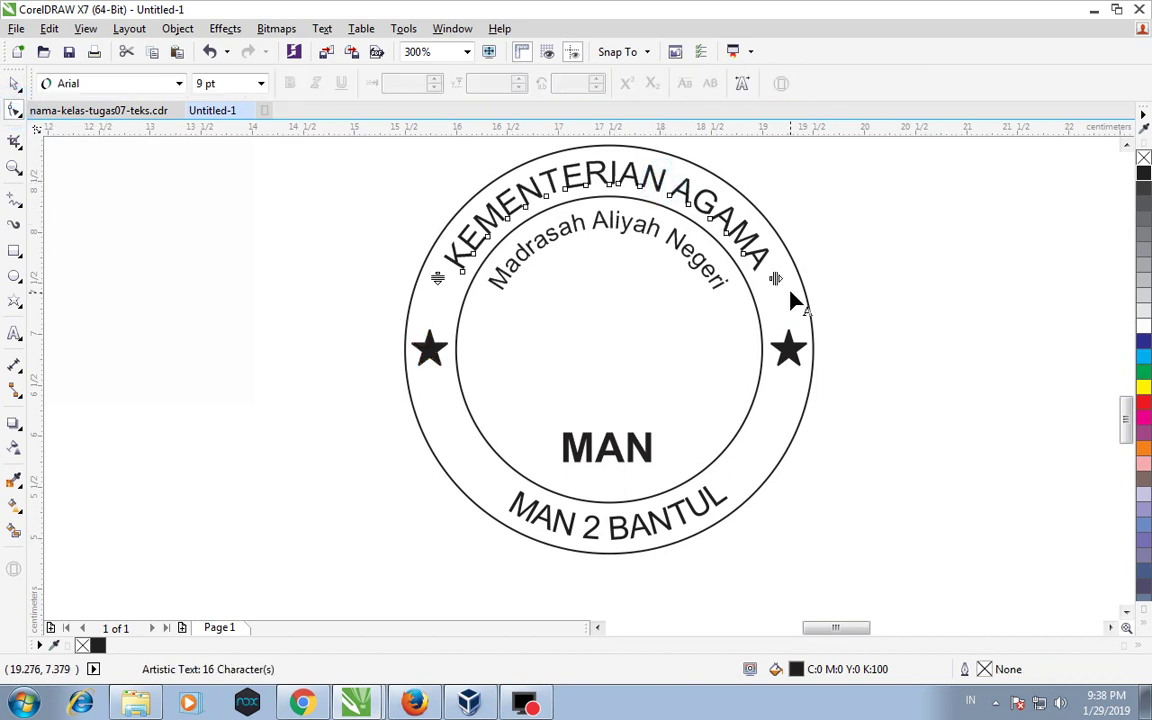
{"action": "left_click_drag", "start_coordinate": [776, 279], "coordinate": [820, 320]}
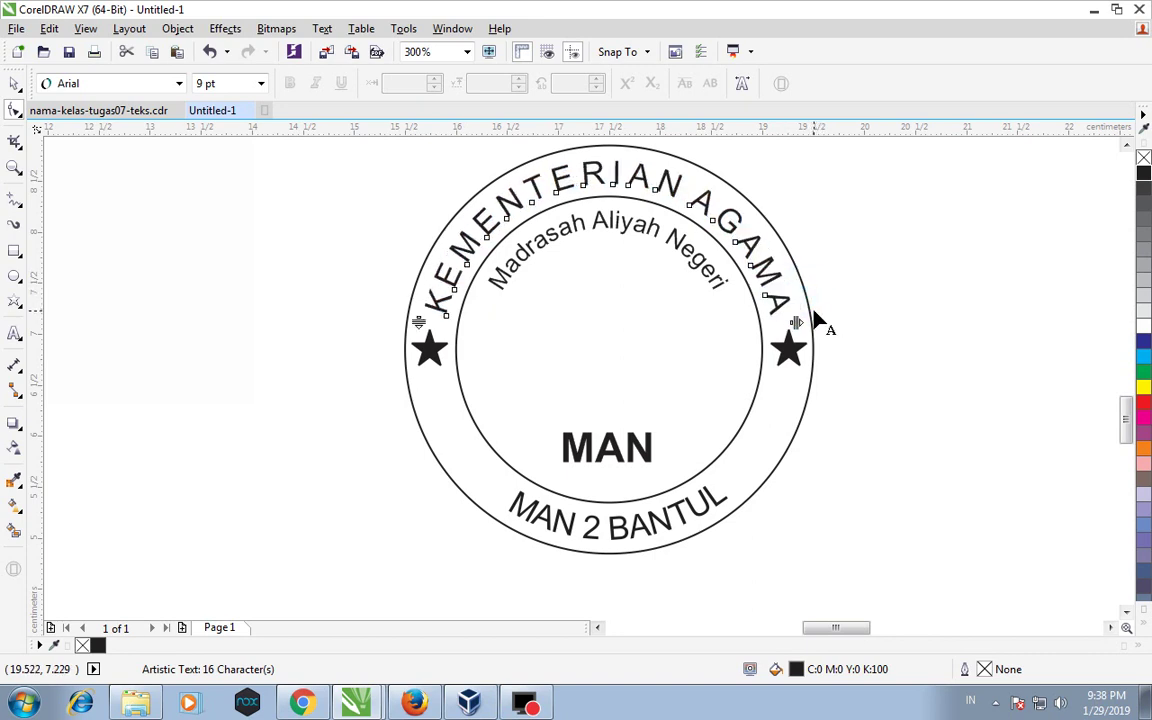
{"action": "left_click", "coordinate": [722, 512]}
{"action": "left_click_drag", "start_coordinate": [735, 545], "coordinate": [769, 548]}
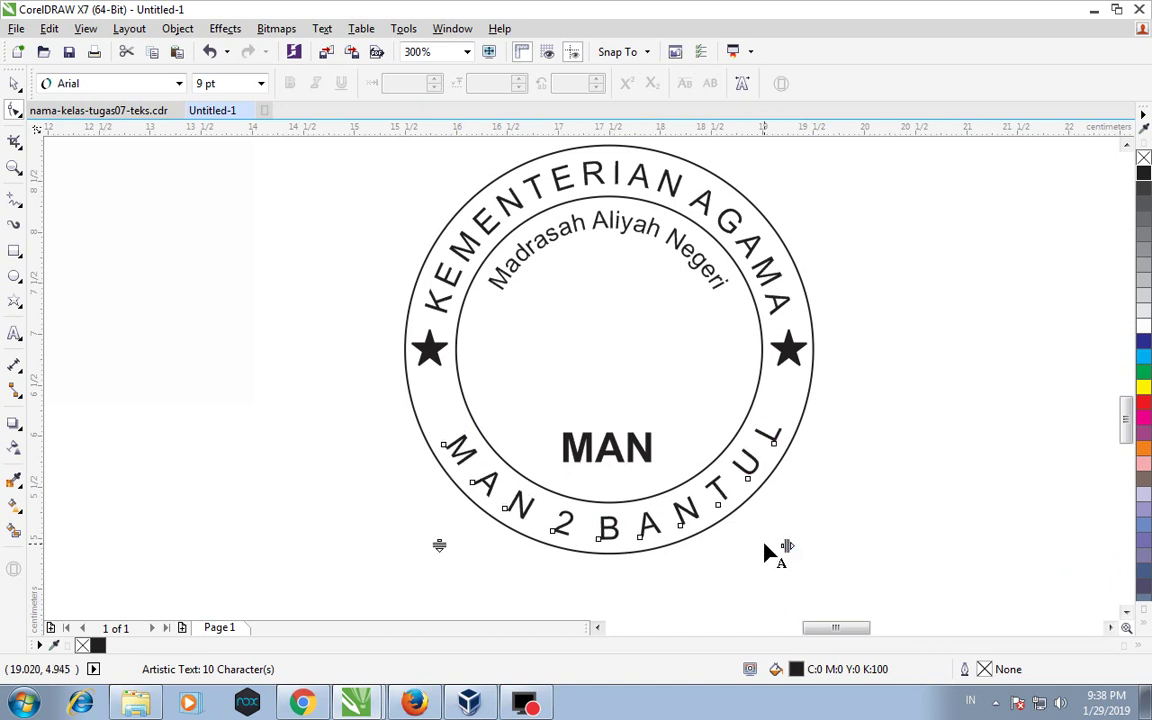
- Widen the letter spacing of "Madrasah Aliyah Negeri" so it runs down both sides of the inner circle to just above MAN
{"action": "left_click", "coordinate": [683, 253]}
{"action": "left_click_drag", "start_coordinate": [735, 297], "coordinate": [760, 399]}
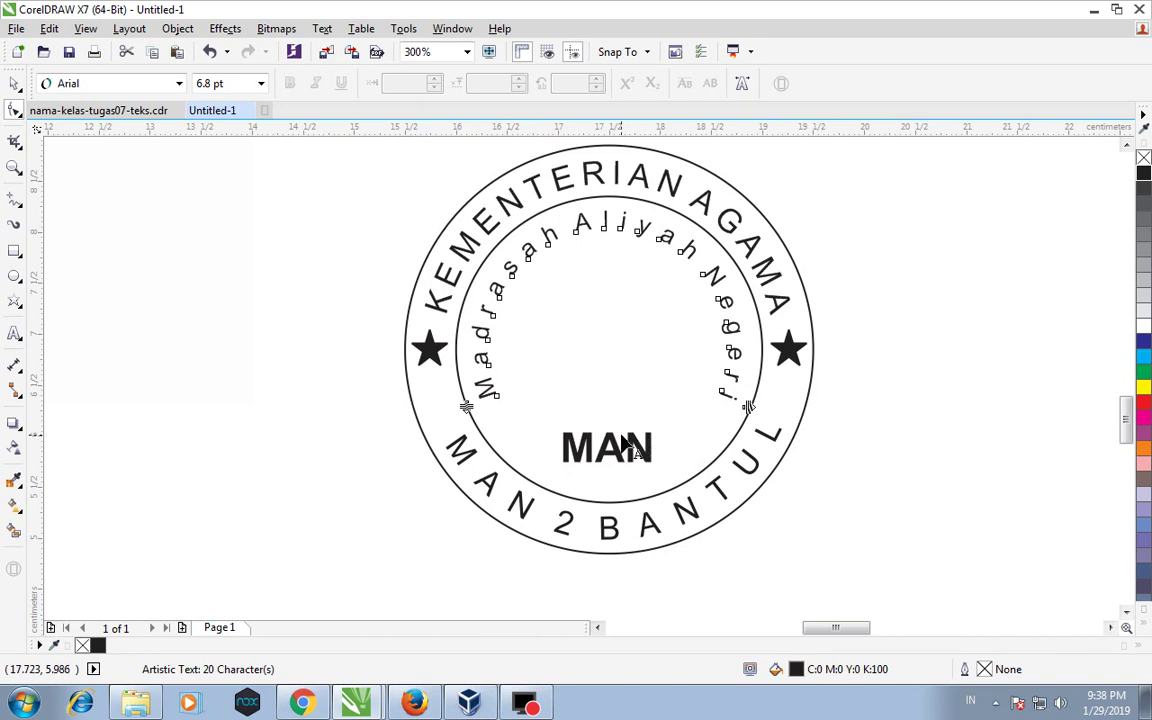
{"action": "left_click", "coordinate": [14, 86]}
- Bring the logo kemenag.jpg image onto the stamp, shrink it to about 2.681 by 2.551 cm and centre it in the inner circle
{"action": "scroll", "coordinate": [345, 290], "scroll_direction": "down", "scroll_amount": 3}
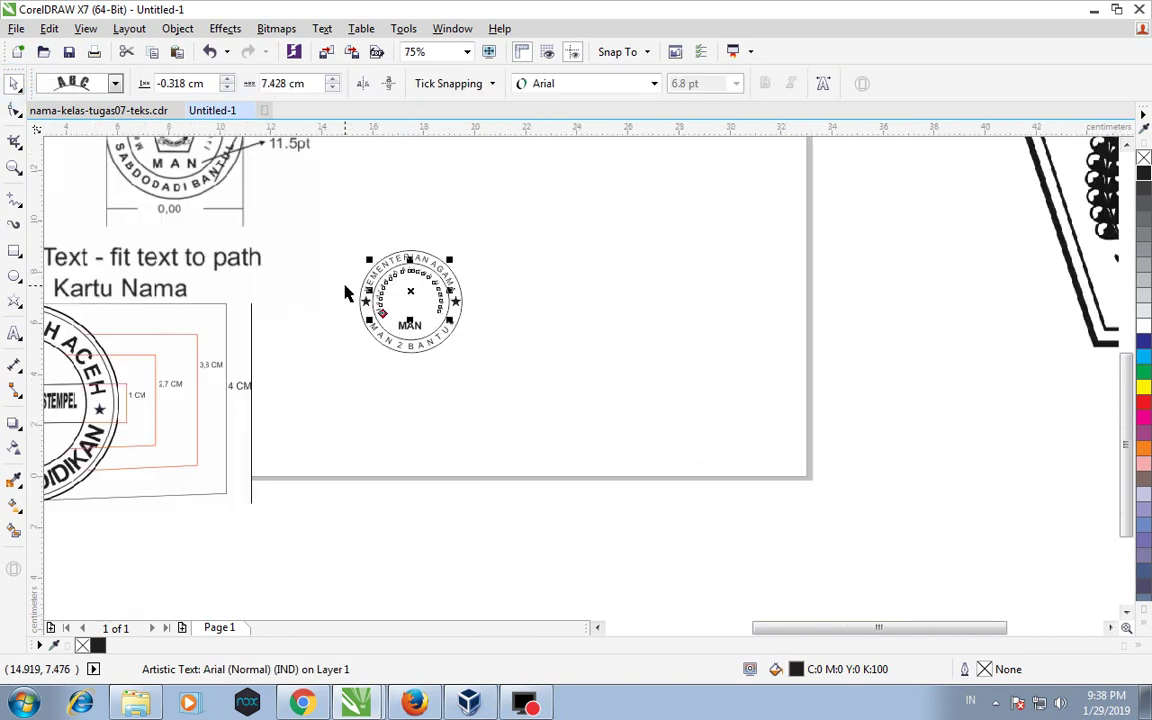
{"action": "left_click_drag", "start_coordinate": [1110, 245], "coordinate": [457, 485]}
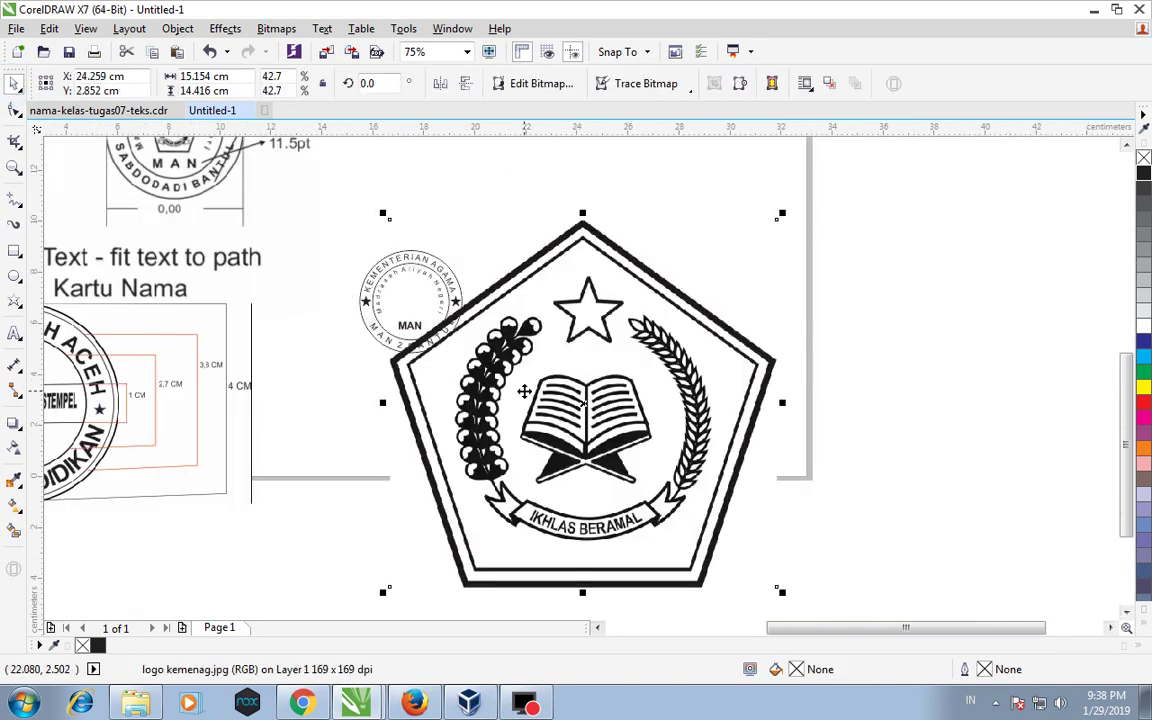
{"action": "left_click_drag", "start_coordinate": [782, 215], "coordinate": [465, 517]}
{"action": "left_click_drag", "start_coordinate": [423, 553], "coordinate": [411, 302]}
{"action": "scroll", "coordinate": [406, 296], "scroll_direction": "up", "scroll_amount": 2}
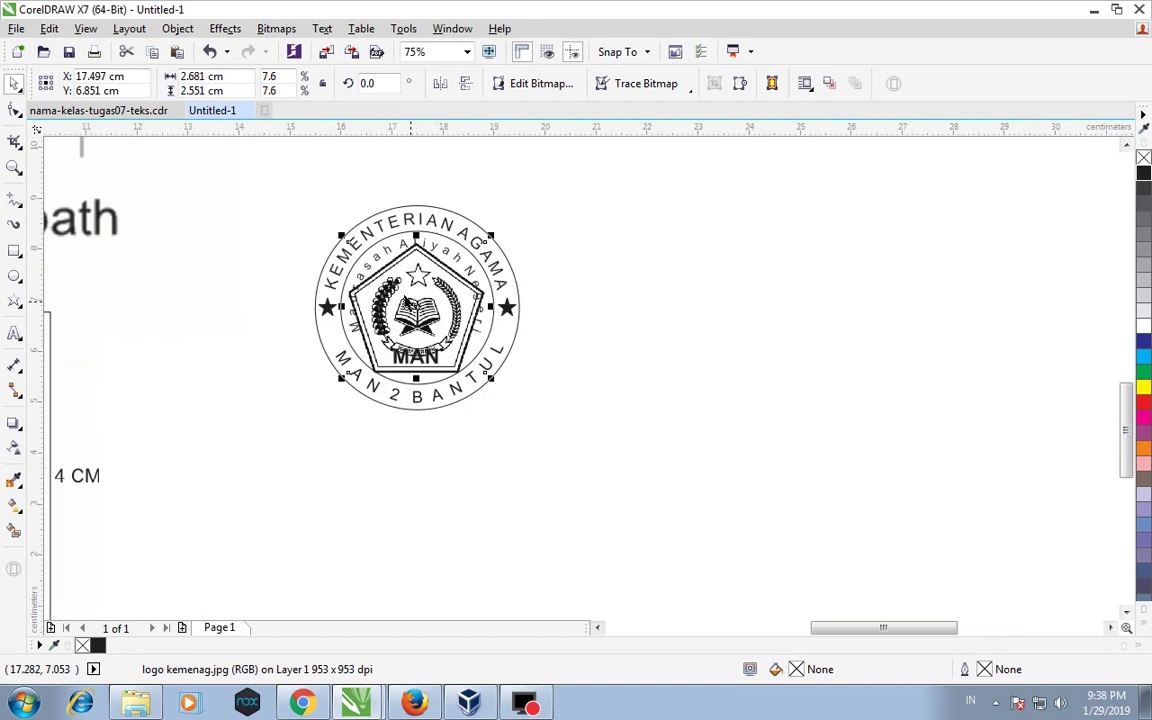
- Shrink the logo to about 1.55 by 1.475 cm and position it above MAN, inside the curved "Madrasah Aliyah Negeri" text
{"action": "mouse_move", "coordinate": [493, 236]}
{"action": "left_mouse_down"}
{"action": "mouse_move", "coordinate": [398, 323]}
{"action": "mouse_move", "coordinate": [512, 240]}
{"action": "left_mouse_up"}
{"action": "scroll", "coordinate": [415, 285], "scroll_direction": "up", "scroll_amount": 2}
{"action": "left_click_drag", "start_coordinate": [363, 240], "coordinate": [341, 220]}
{"action": "left_click_drag", "start_coordinate": [447, 295], "coordinate": [412, 317]}
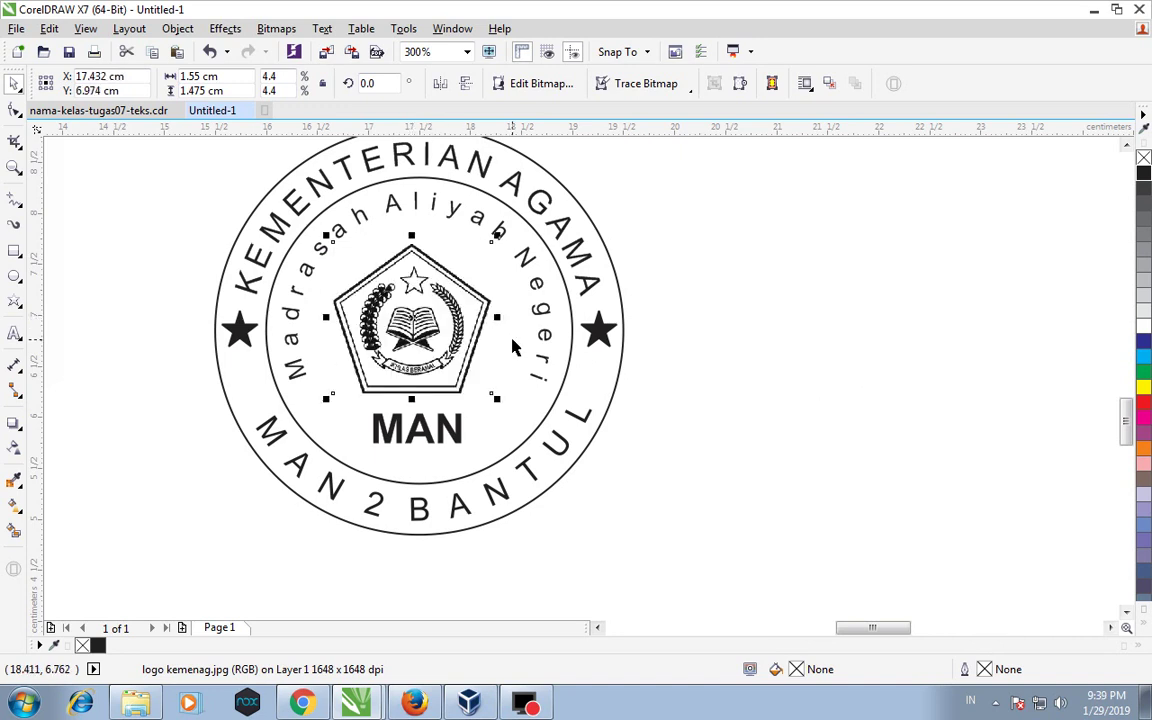
- Enlarge the logo about its centre to about 1.78 by 1.693 cm, filling the space above MAN
{"action": "left_click_drag", "start_coordinate": [866, 627], "coordinate": [838, 621]}
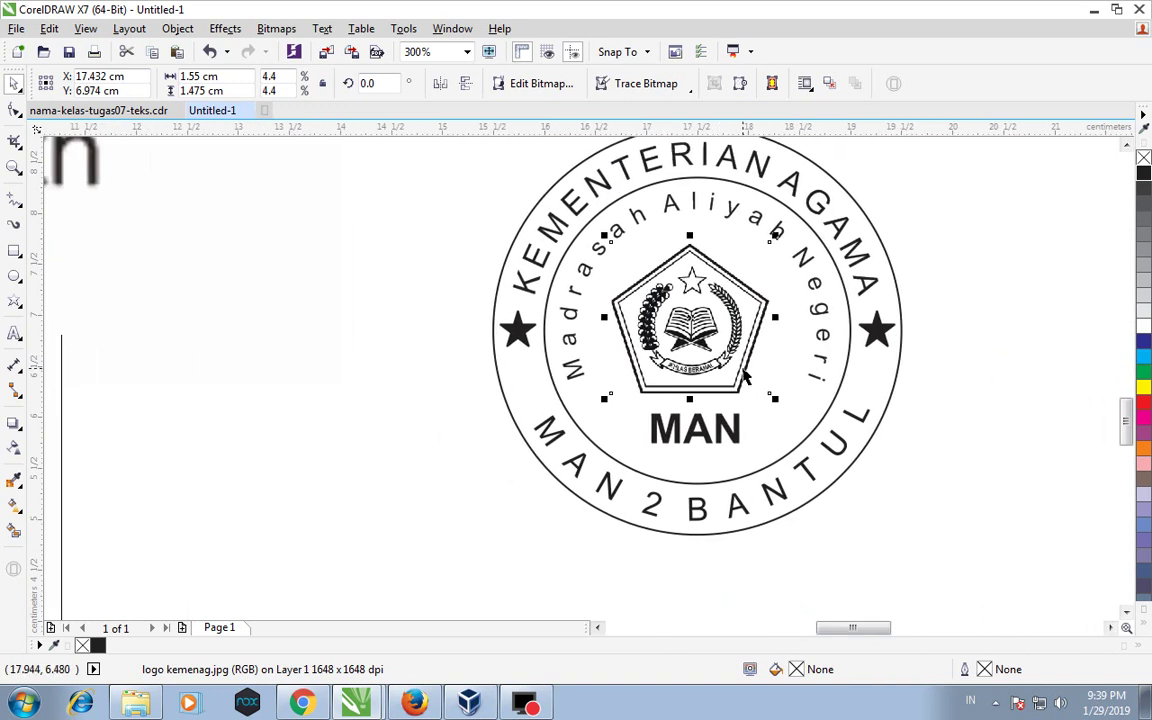
{"action": "left_click_drag", "start_coordinate": [776, 397], "coordinate": [795, 418]}
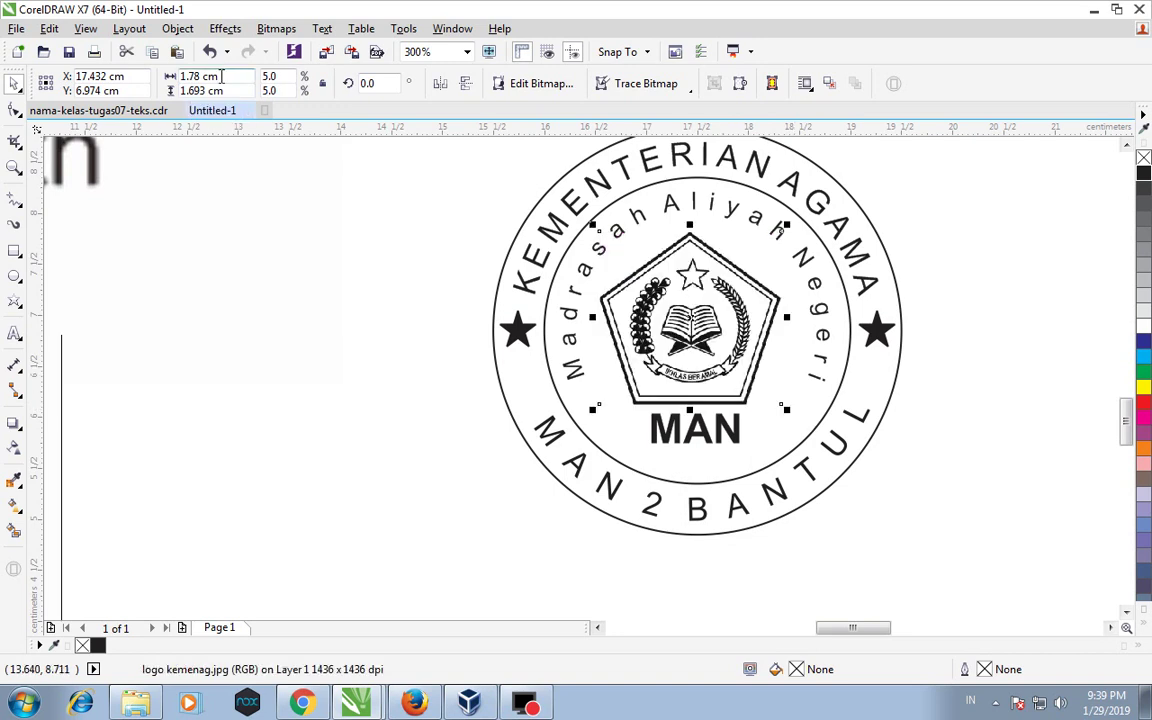
{"action": "mouse_move", "coordinate": [217, 77]}
{"action": "left_mouse_down"}
{"action": "mouse_move", "coordinate": [191, 76]}
{"action": "mouse_move", "coordinate": [216, 90]}
{"action": "mouse_move", "coordinate": [203, 90]}
{"action": "left_mouse_up"}
{"action": "left_click", "coordinate": [301, 264]}
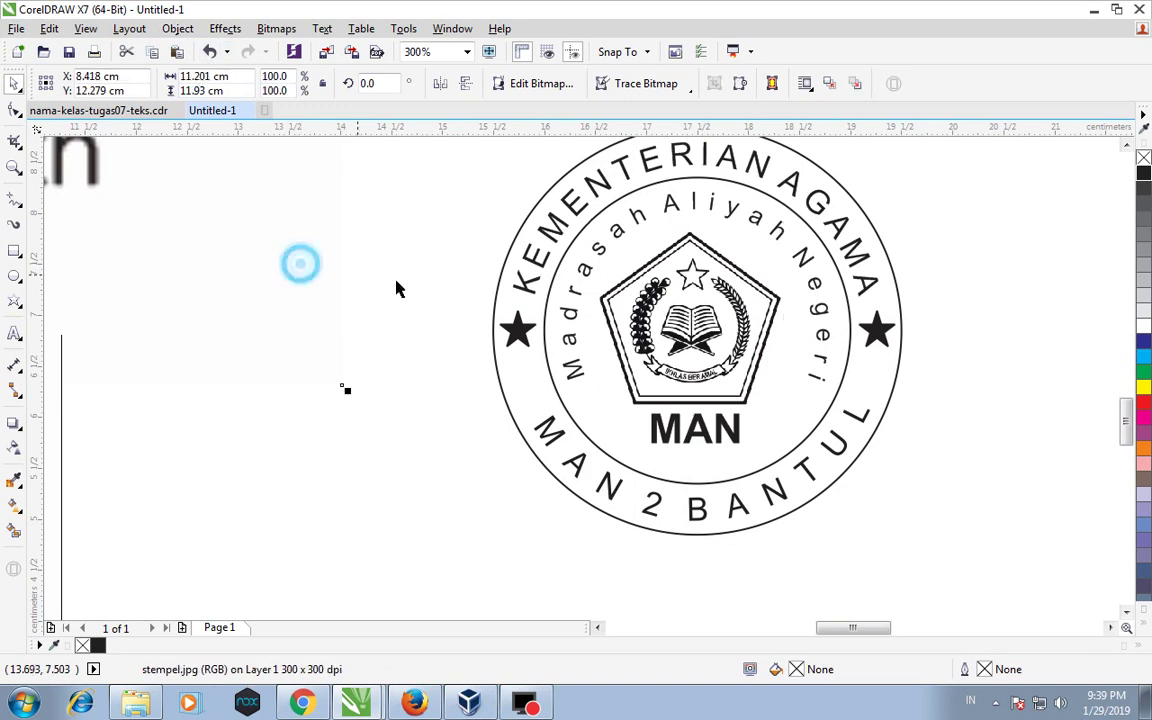
- Centre the pentagon logo horizontally on the stamp's outer circle
{"action": "left_click", "coordinate": [686, 291]}
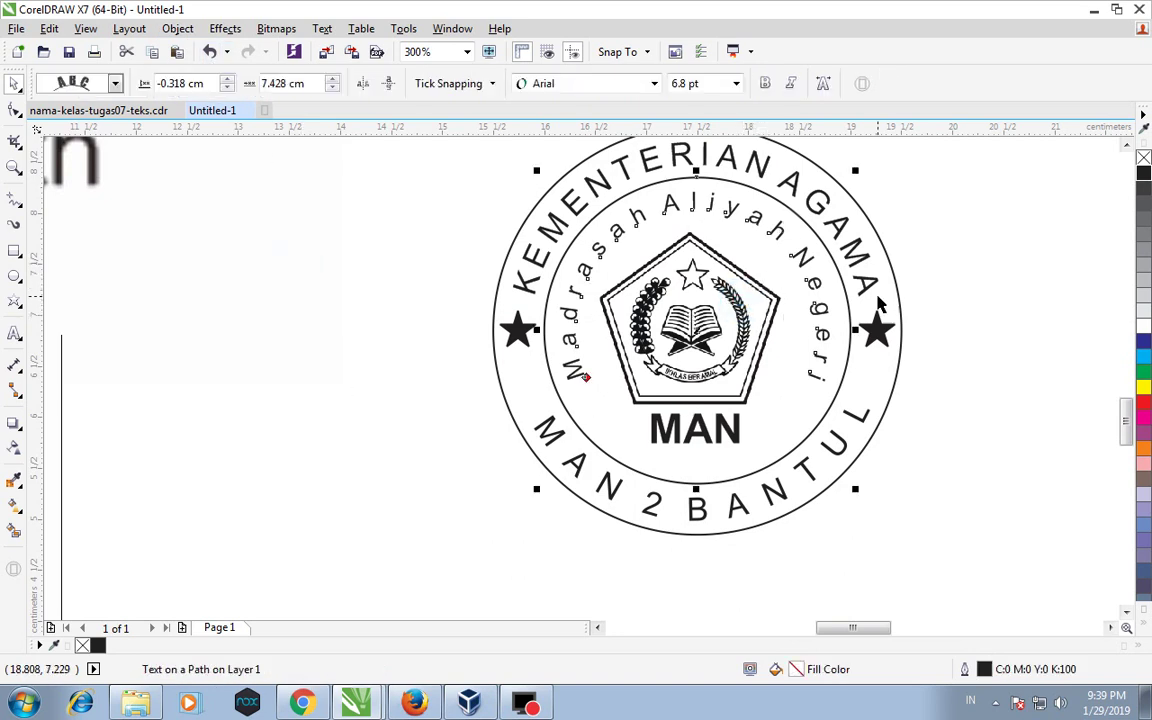
{"action": "left_click", "coordinate": [954, 306]}
{"action": "left_click", "coordinate": [745, 405]}
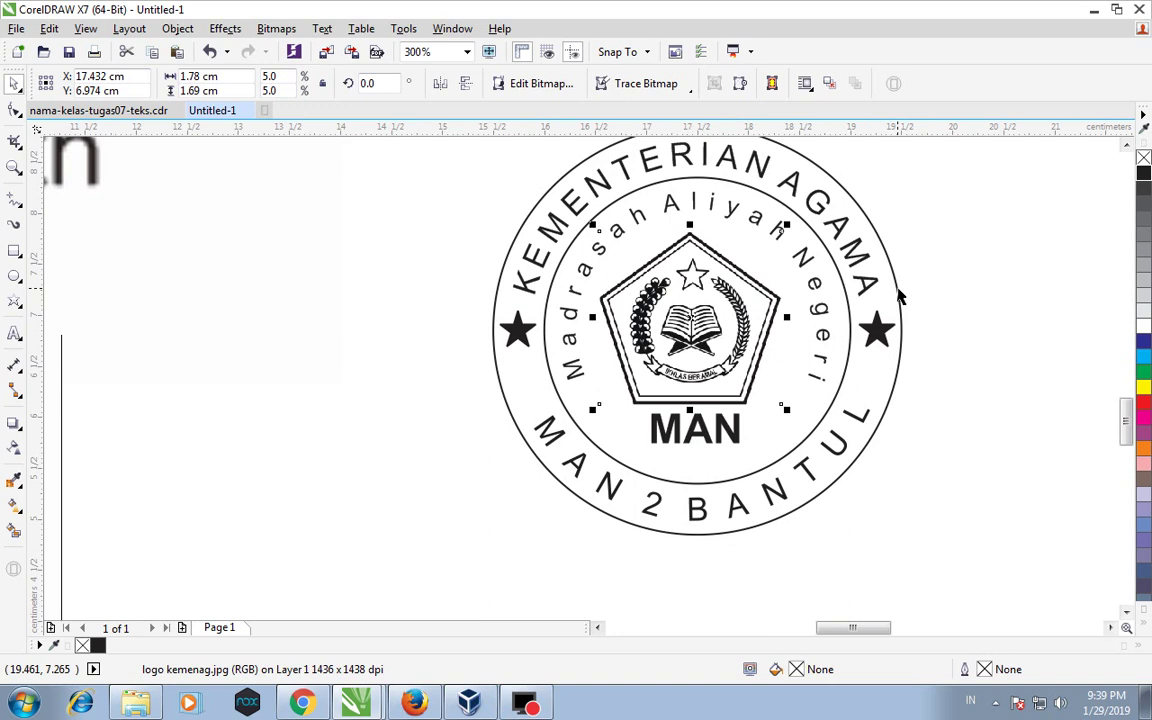
{"action": "left_click", "coordinate": [898, 288], "text": "shift"}
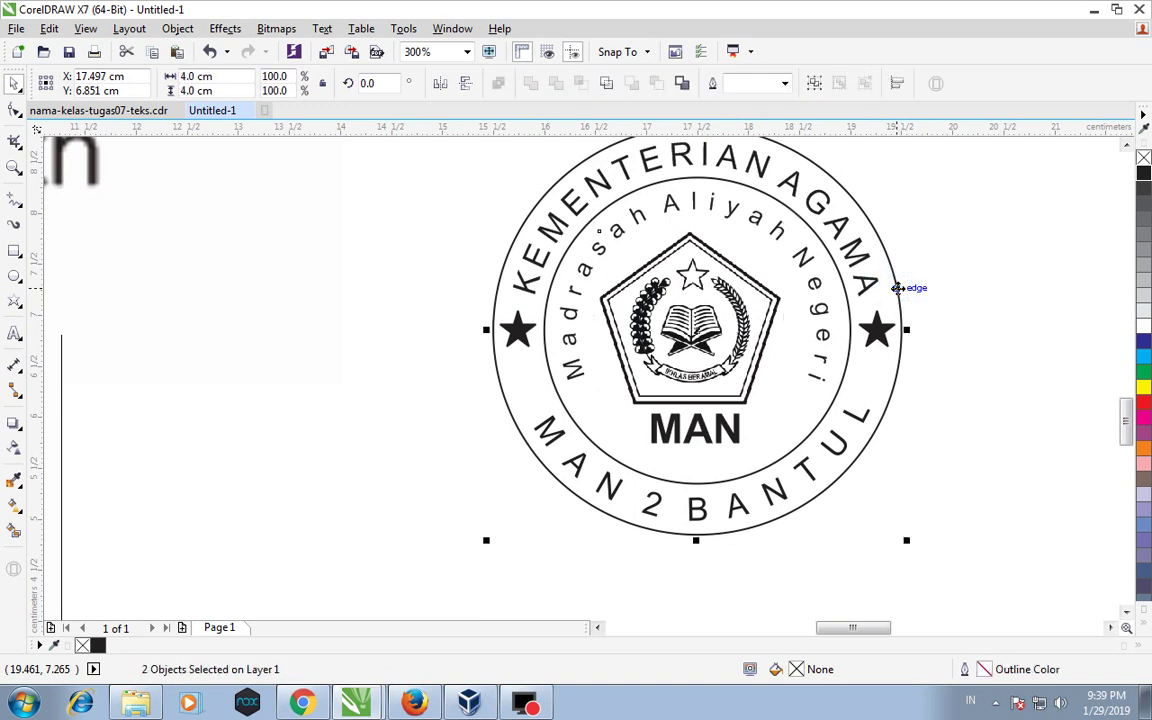
{"action": "key", "text": "c"}
{"action": "left_click", "coordinate": [933, 278]}
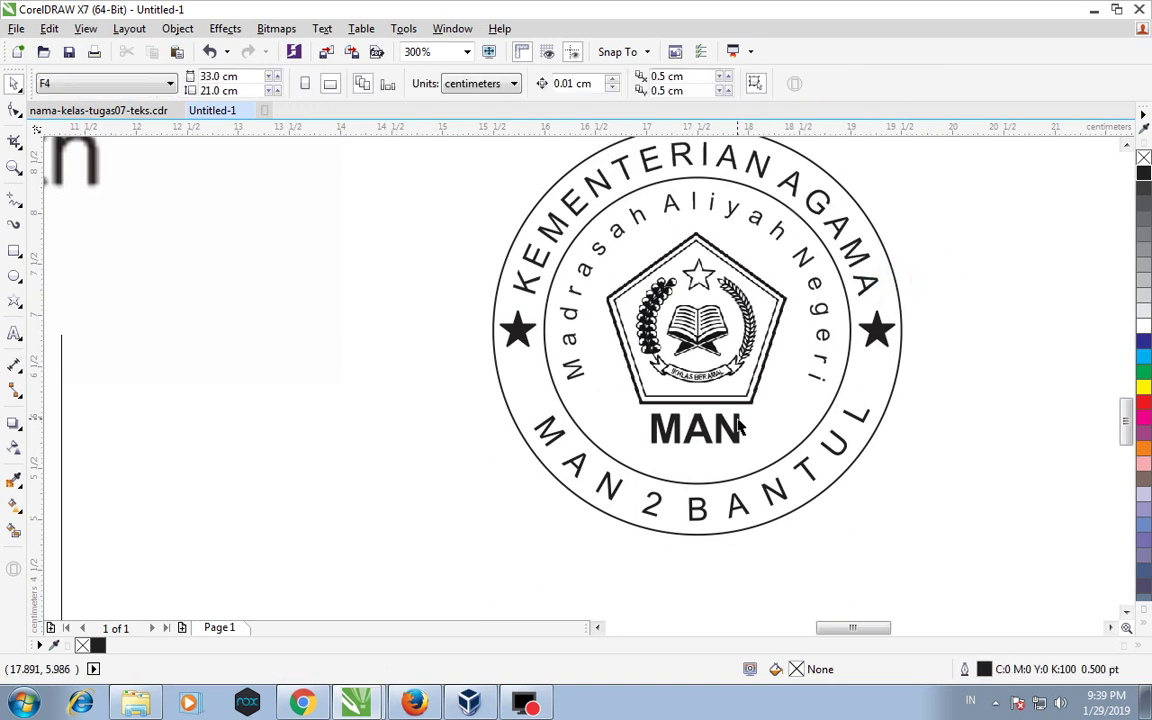
- Align the word MAN below the logo to the horizontal centre of the outer circle
{"action": "left_click", "coordinate": [738, 424]}
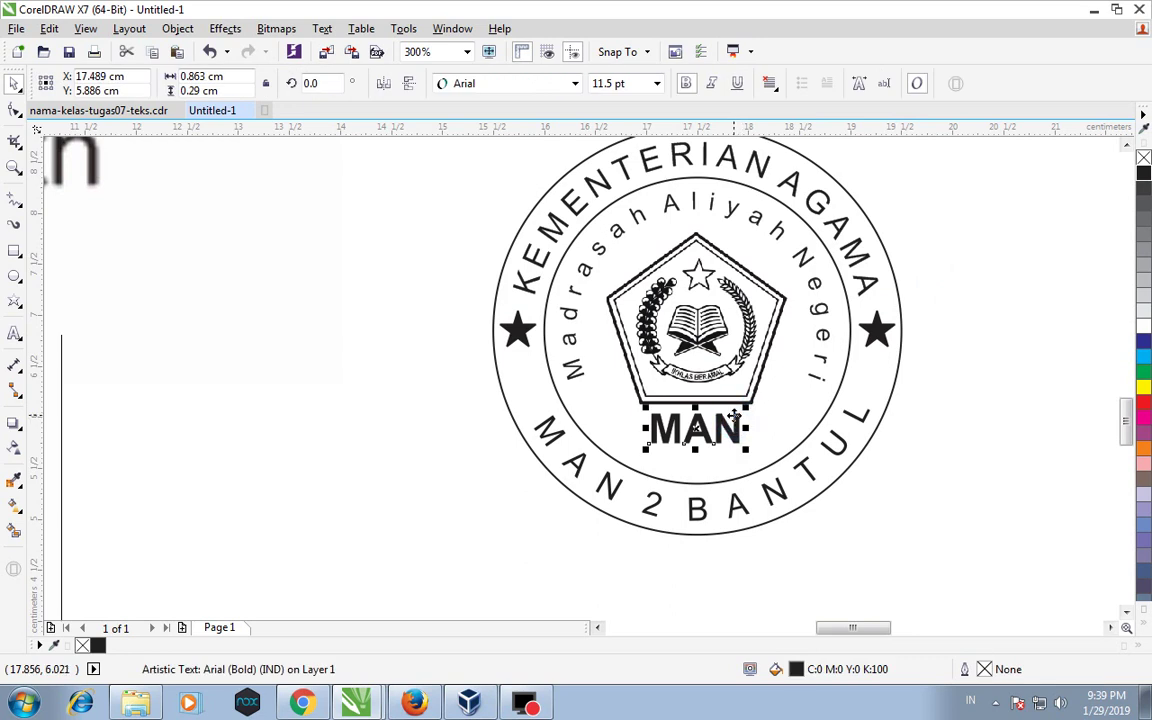
{"action": "left_click", "coordinate": [898, 374], "text": "shift"}
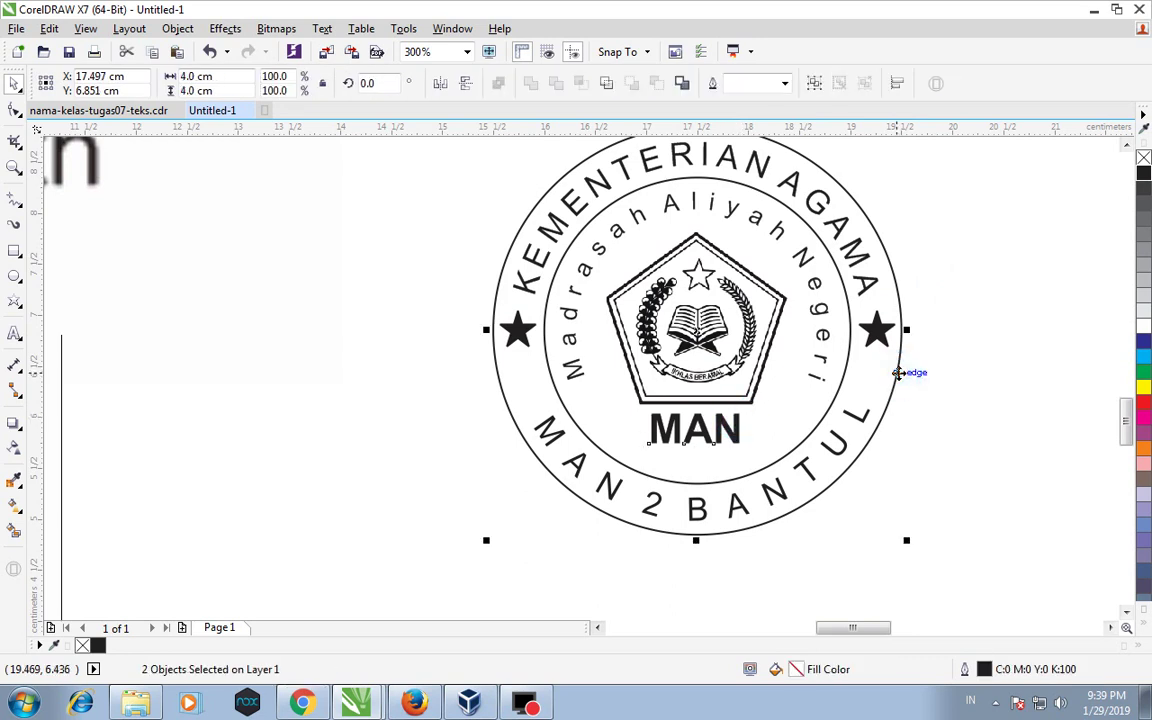
{"action": "key", "text": "c"}
{"action": "left_click", "coordinate": [965, 375]}
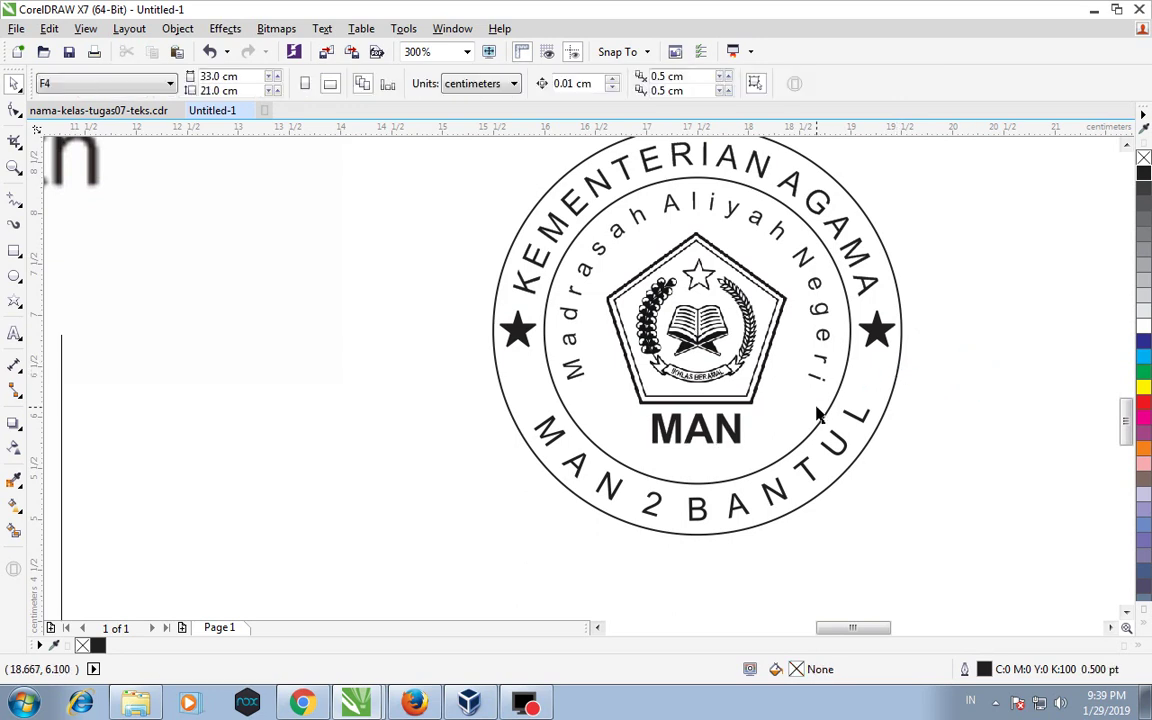
- Make the outer ring texts KEMENTERIAN AGAMA and MAN 2 BANTUL bold
{"action": "scroll", "coordinate": [822, 412], "scroll_direction": "down", "scroll_amount": 2}
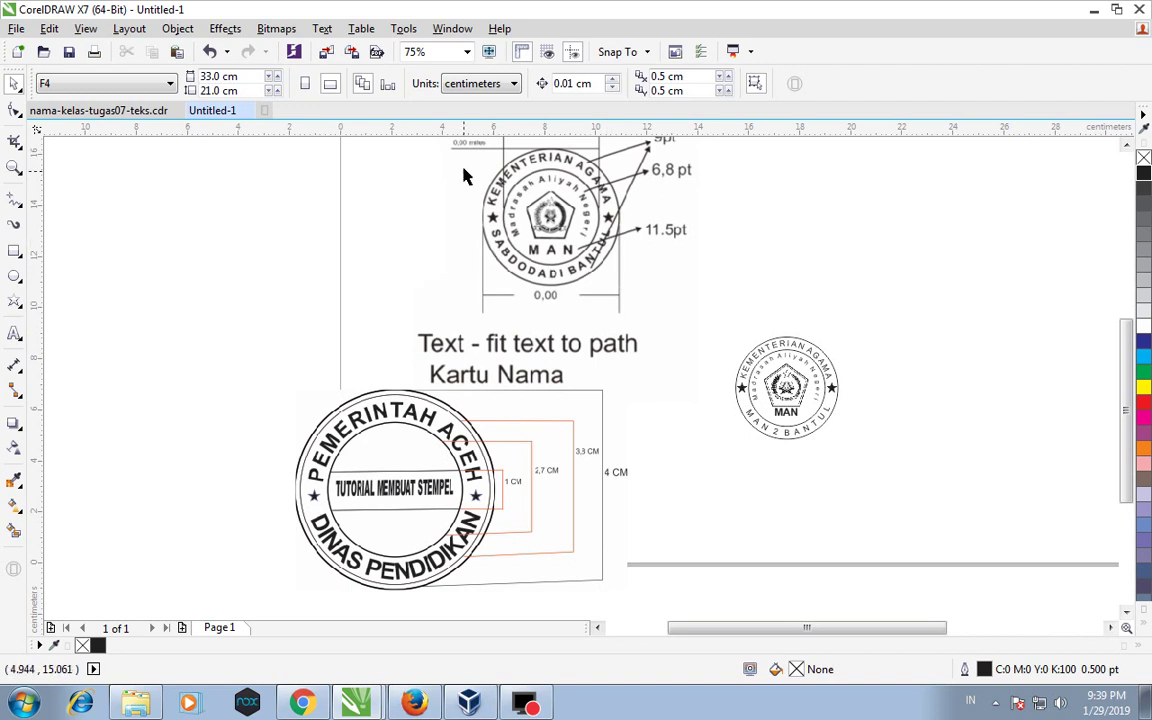
{"action": "scroll", "coordinate": [785, 428], "scroll_direction": "up", "scroll_amount": 1}
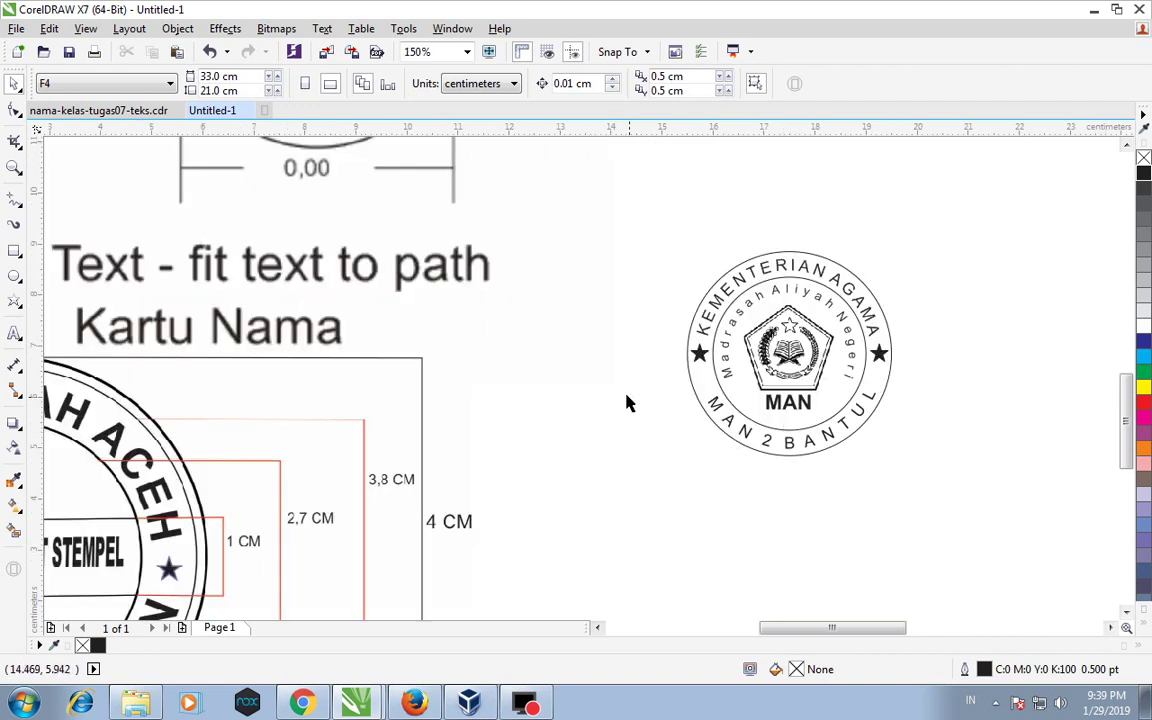
{"action": "scroll", "coordinate": [423, 278], "scroll_direction": "down", "scroll_amount": 1}
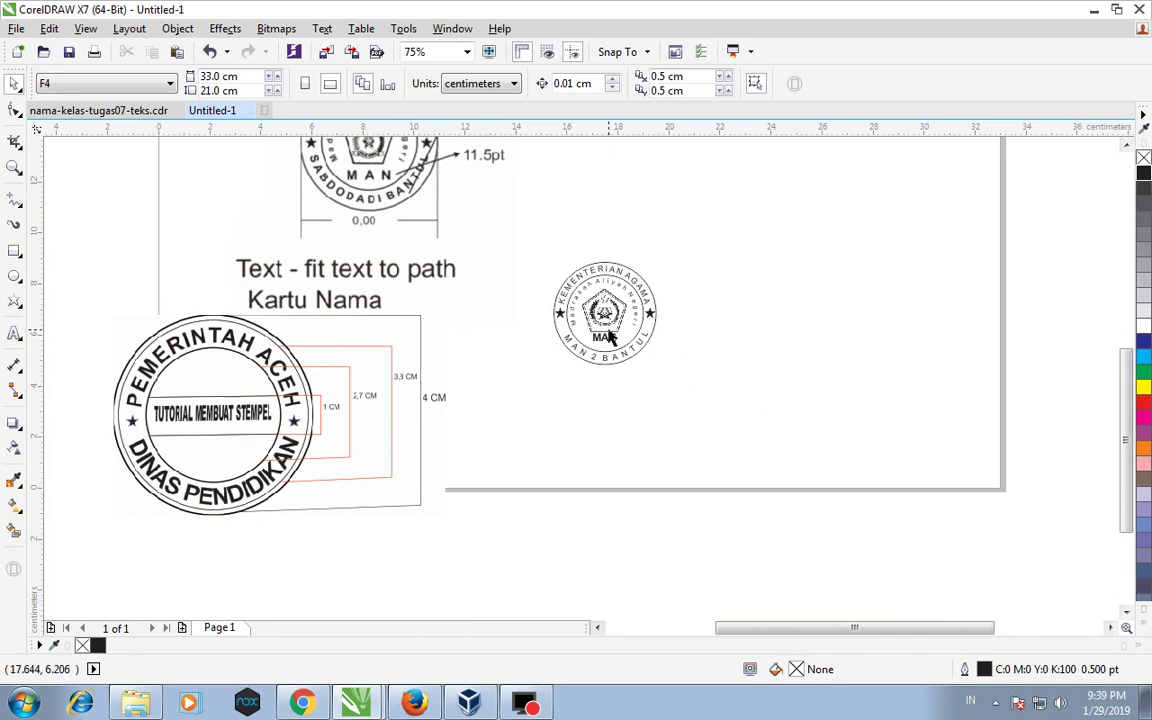
{"action": "scroll", "coordinate": [613, 340], "scroll_direction": "up", "scroll_amount": 1}
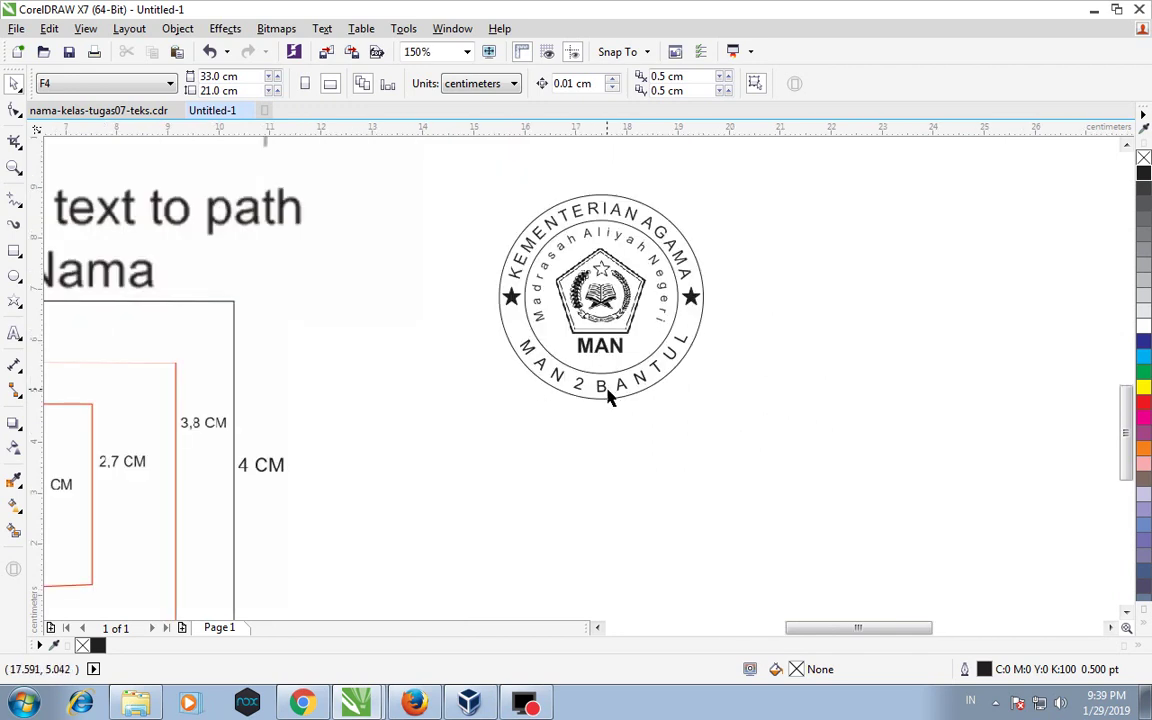
{"action": "left_click", "coordinate": [636, 220]}
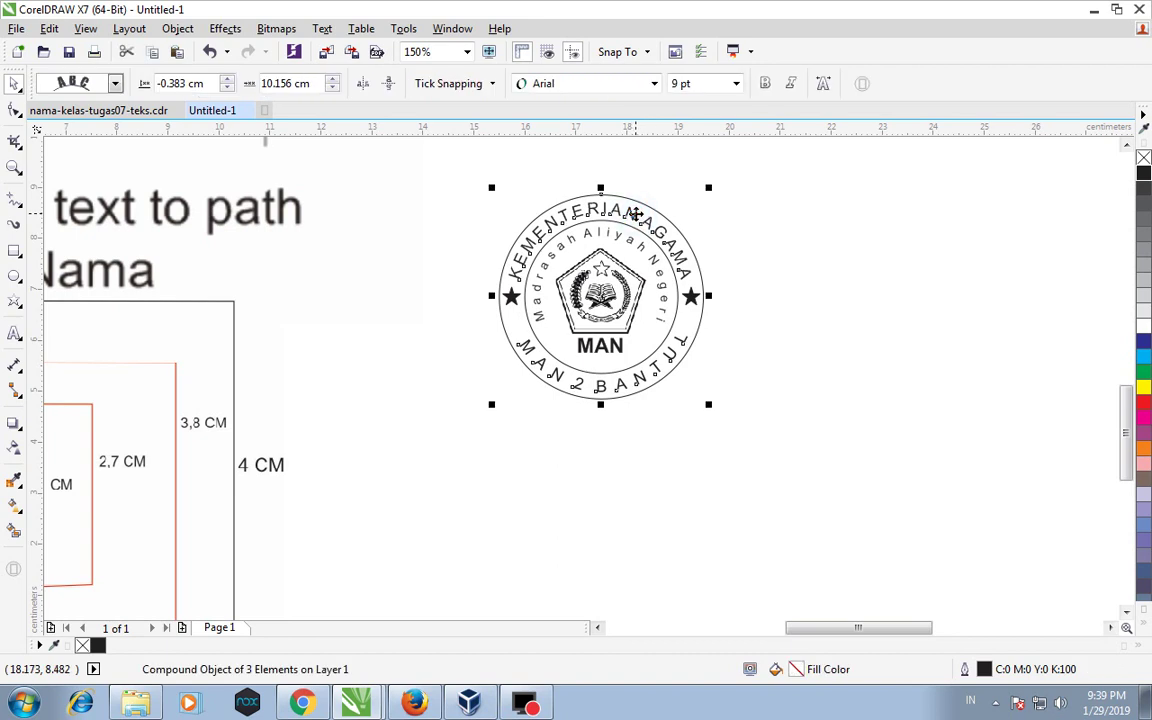
{"action": "left_click", "coordinate": [643, 206], "text": "ctrl"}
{"action": "left_click", "coordinate": [765, 83]}
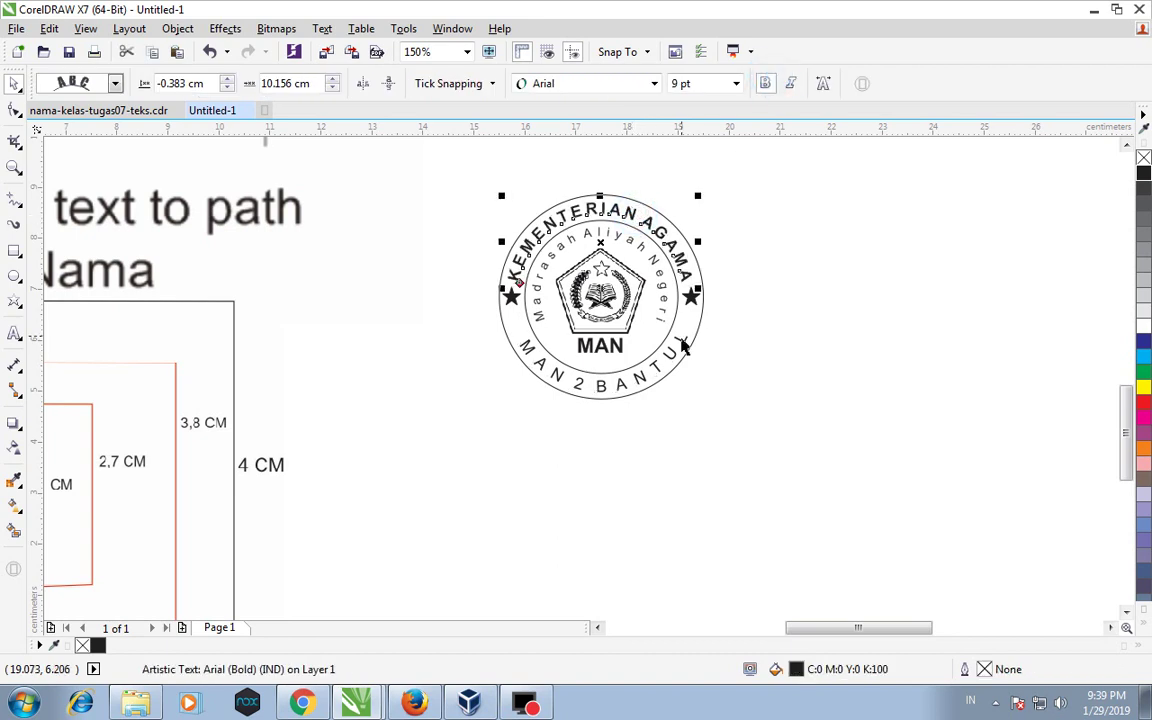
{"action": "left_click", "coordinate": [683, 343]}
{"action": "left_click", "coordinate": [683, 342], "text": "ctrl"}
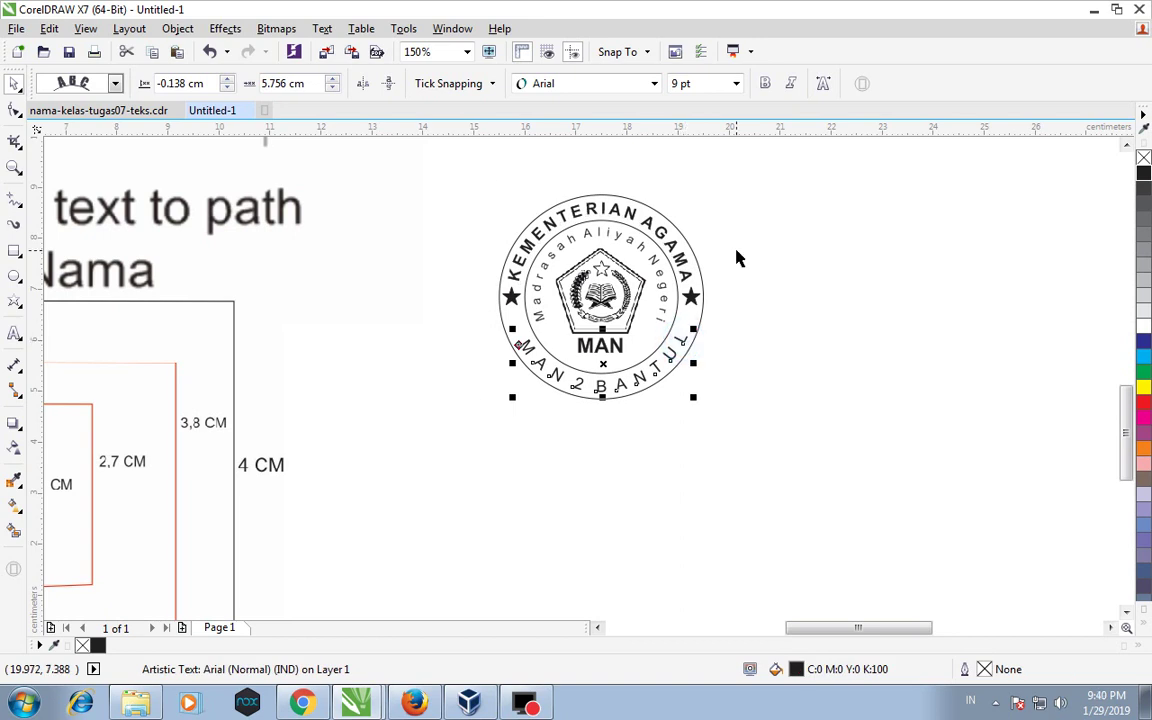
{"action": "left_click", "coordinate": [765, 83]}
{"action": "left_click", "coordinate": [766, 233]}
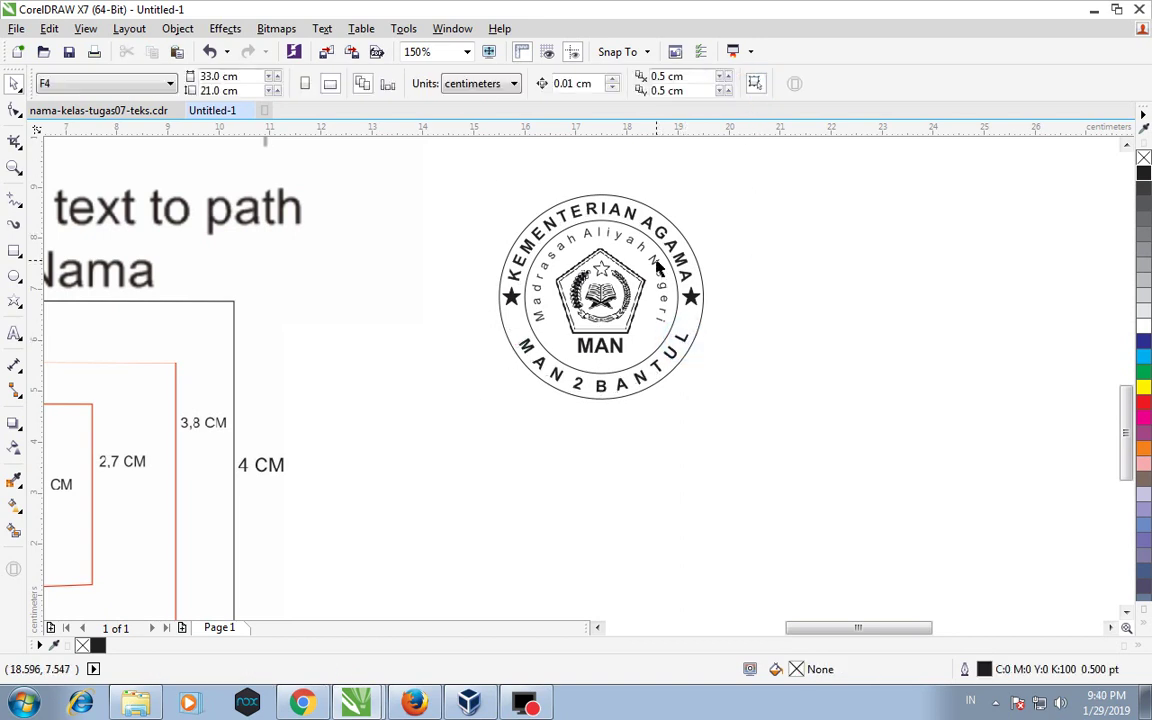
- Make the inner curved text "Madrasah Aliyah Negeri" bold
{"action": "left_click", "coordinate": [590, 237], "text": "ctrl"}
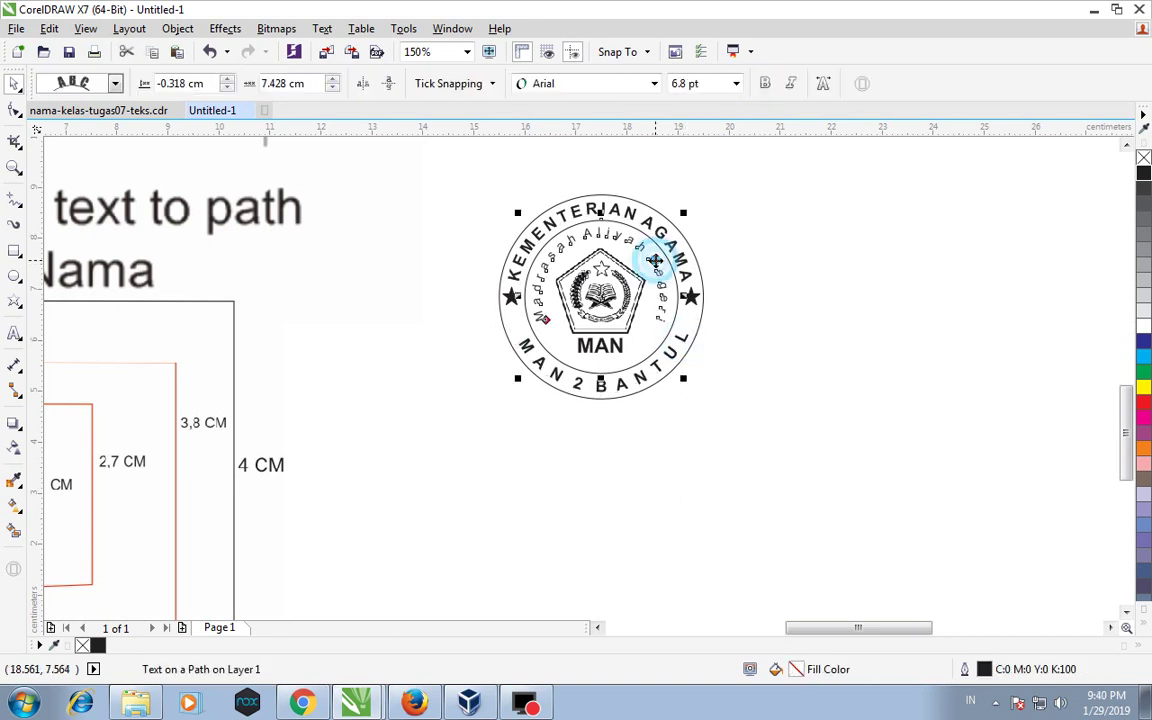
{"action": "left_click", "coordinate": [765, 84]}
{"action": "left_click", "coordinate": [830, 224]}
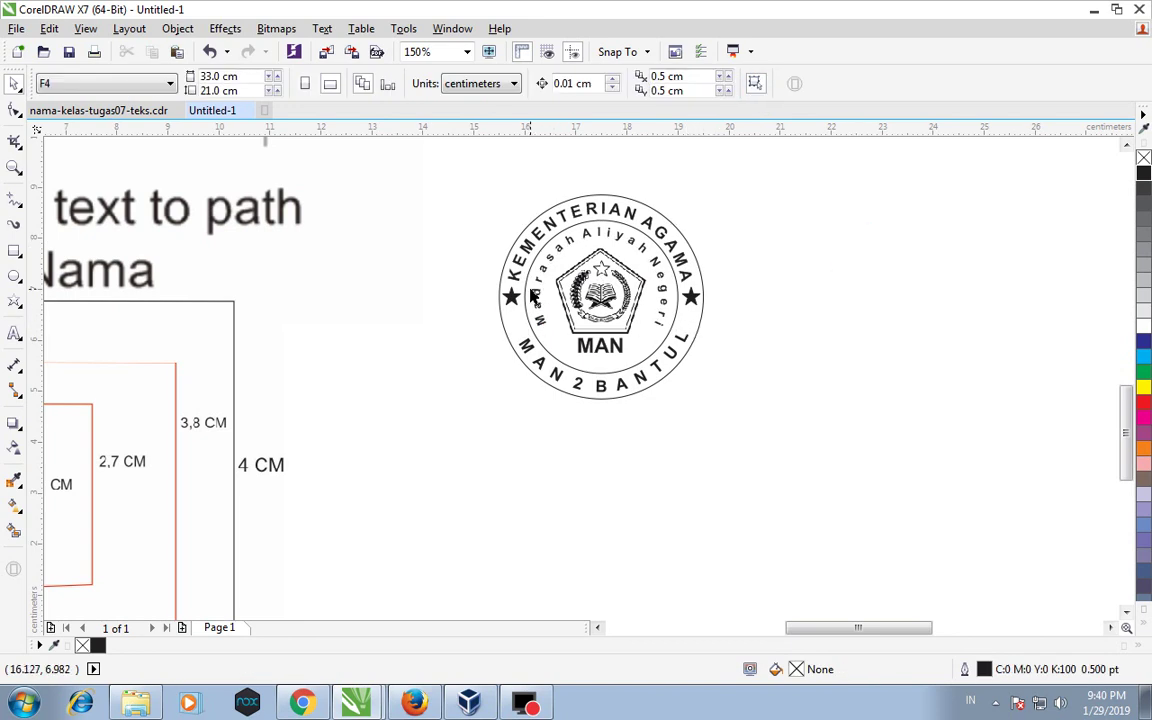
- Resize the star on the right side of the ring to 0.3 by 0.3 cm
{"action": "scroll", "coordinate": [500, 305], "scroll_direction": "down", "scroll_amount": 2}
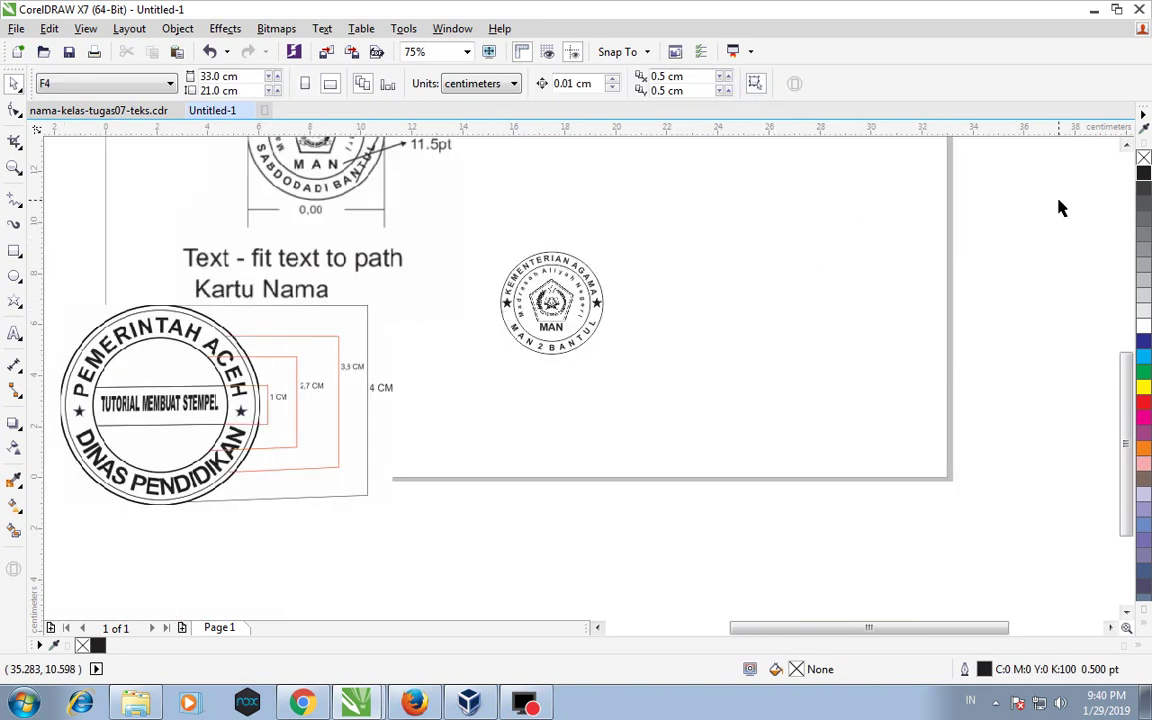
{"action": "left_click", "coordinate": [1126, 145]}
{"action": "left_click", "coordinate": [1126, 145]}
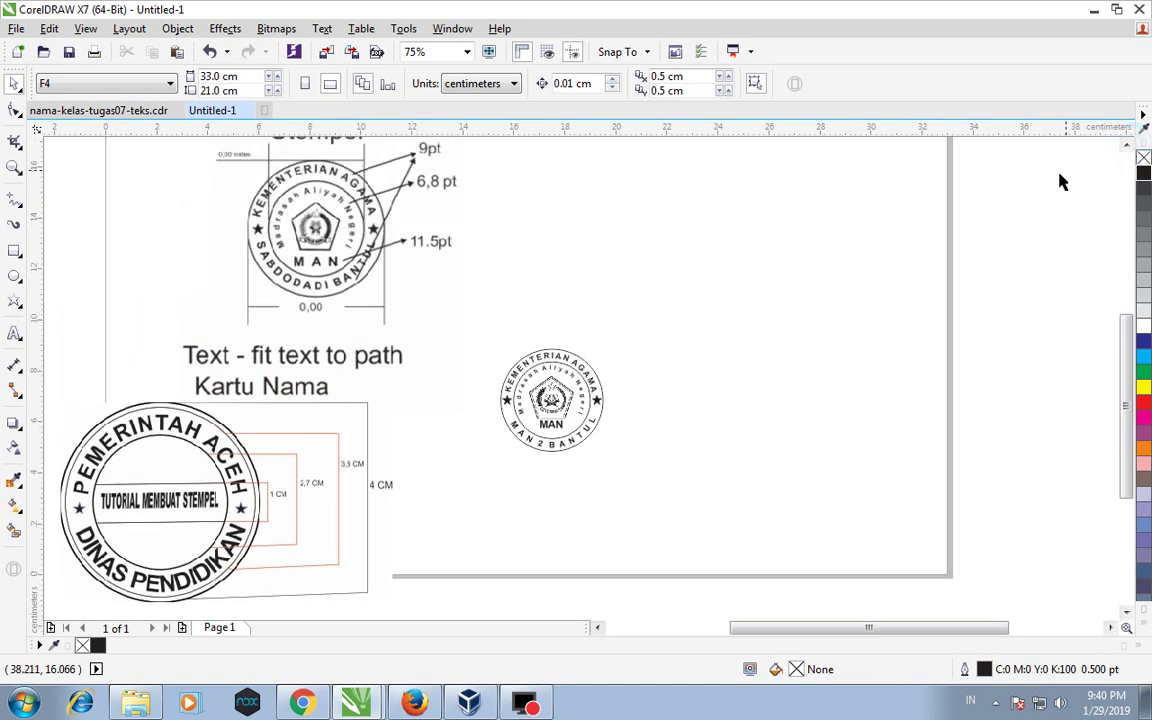
{"action": "scroll", "coordinate": [570, 400], "scroll_direction": "up", "scroll_amount": 2}
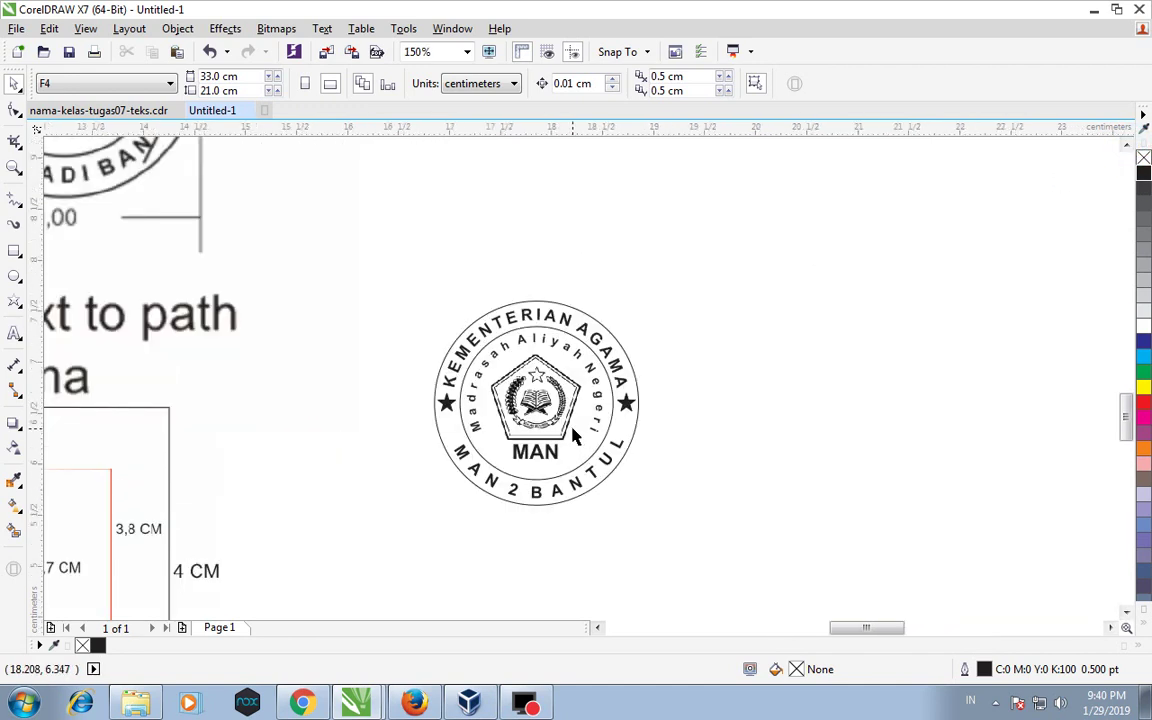
{"action": "scroll", "coordinate": [575, 435], "scroll_direction": "up", "scroll_amount": 4}
{"action": "left_click", "coordinate": [771, 309]}
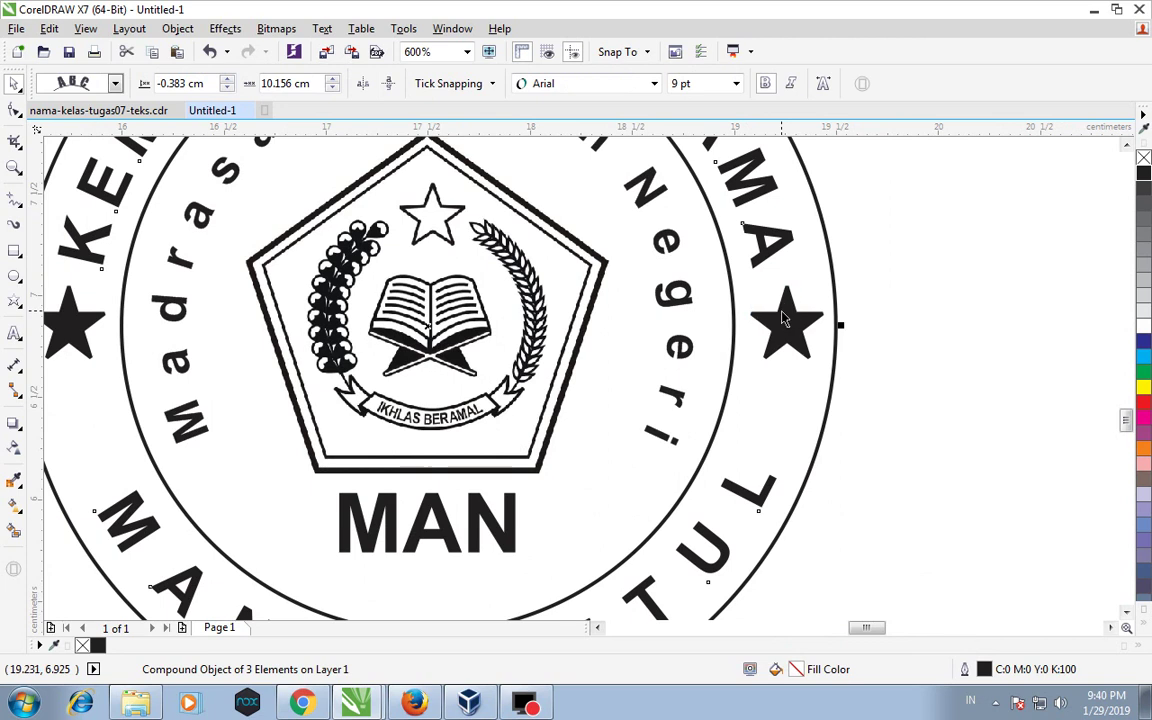
{"action": "left_click", "coordinate": [784, 318], "text": "ctrl"}
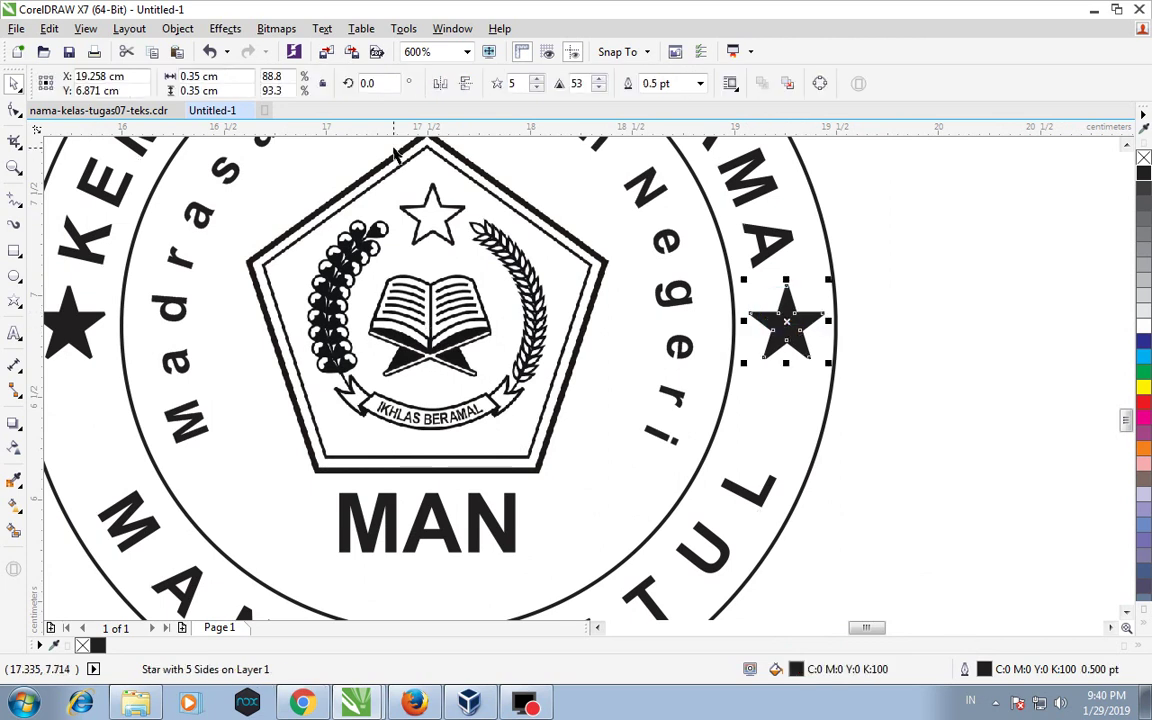
{"action": "left_click_drag", "start_coordinate": [180, 76], "coordinate": [228, 90]}
{"action": "type", "text": "0.33"}
{"action": "type", "text": "0.3"}
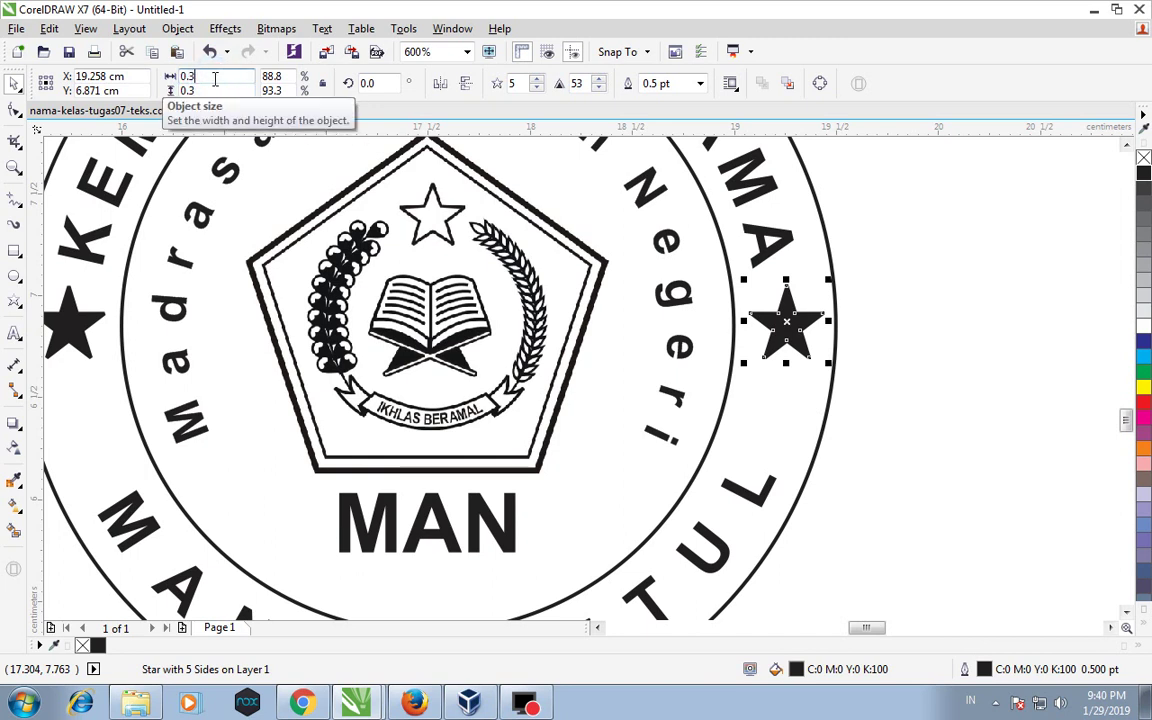
{"action": "key", "text": "Return"}
- Resize the star on the left side of the ring to 0.3 by 0.3 cm
{"action": "left_click", "coordinate": [73, 293]}
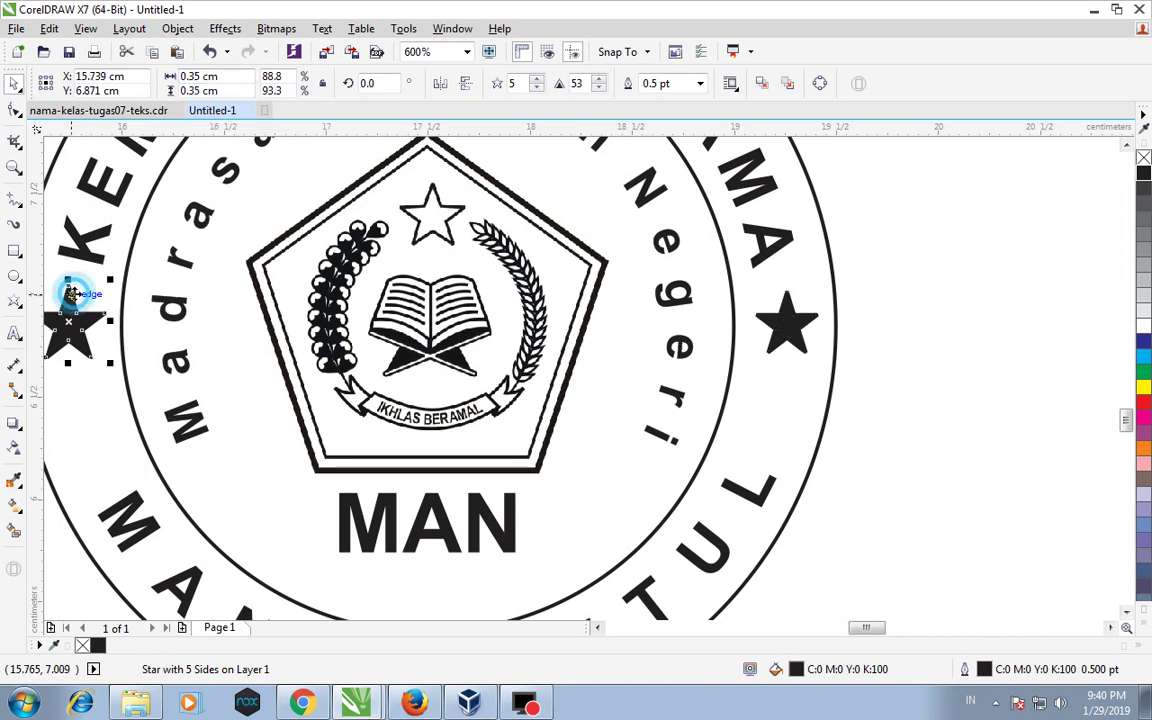
{"action": "key", "text": "BackSpace"}
{"action": "left_click", "coordinate": [219, 74]}
{"action": "type", "text": "0.3"}
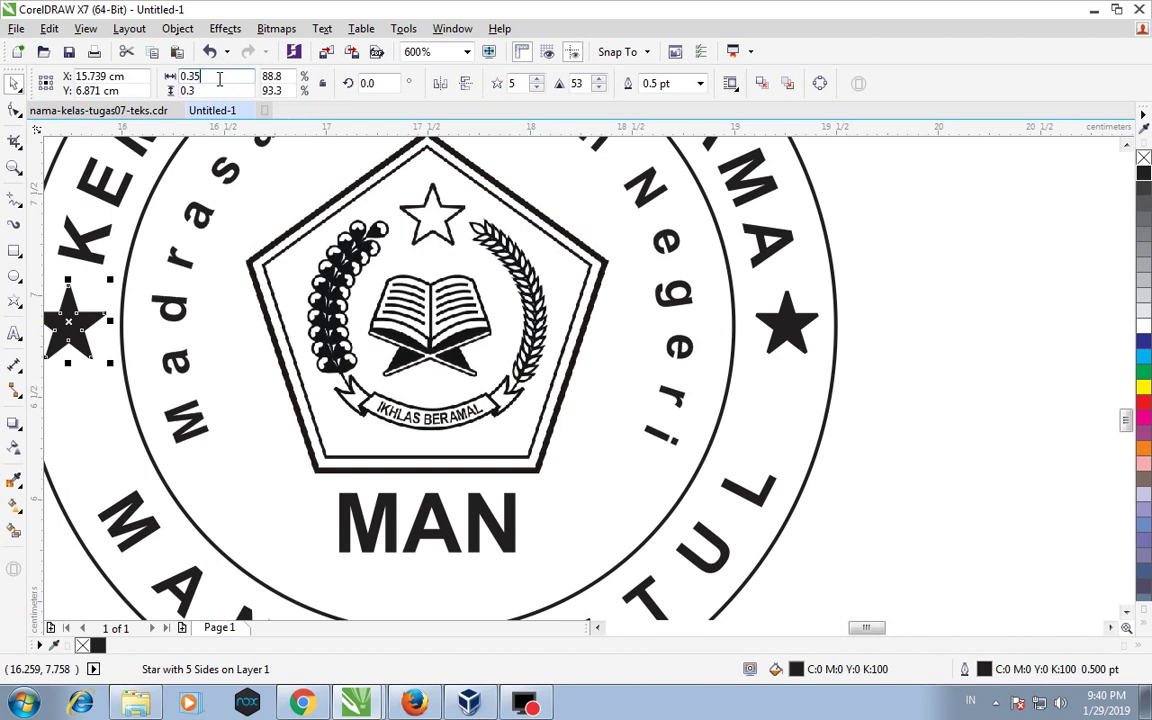
{"action": "key", "text": "Return"}
{"action": "left_click", "coordinate": [933, 306]}
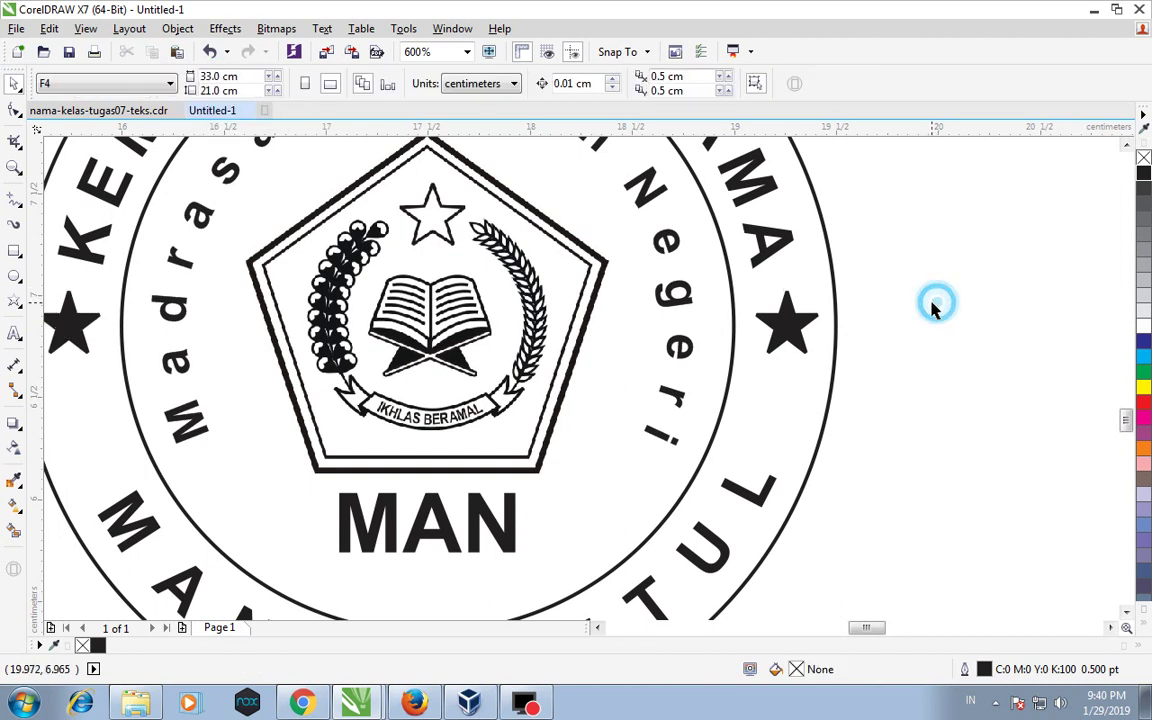
- Remove the outline from both ring stars, keeping their black fill
{"action": "left_click", "coordinate": [786, 322]}
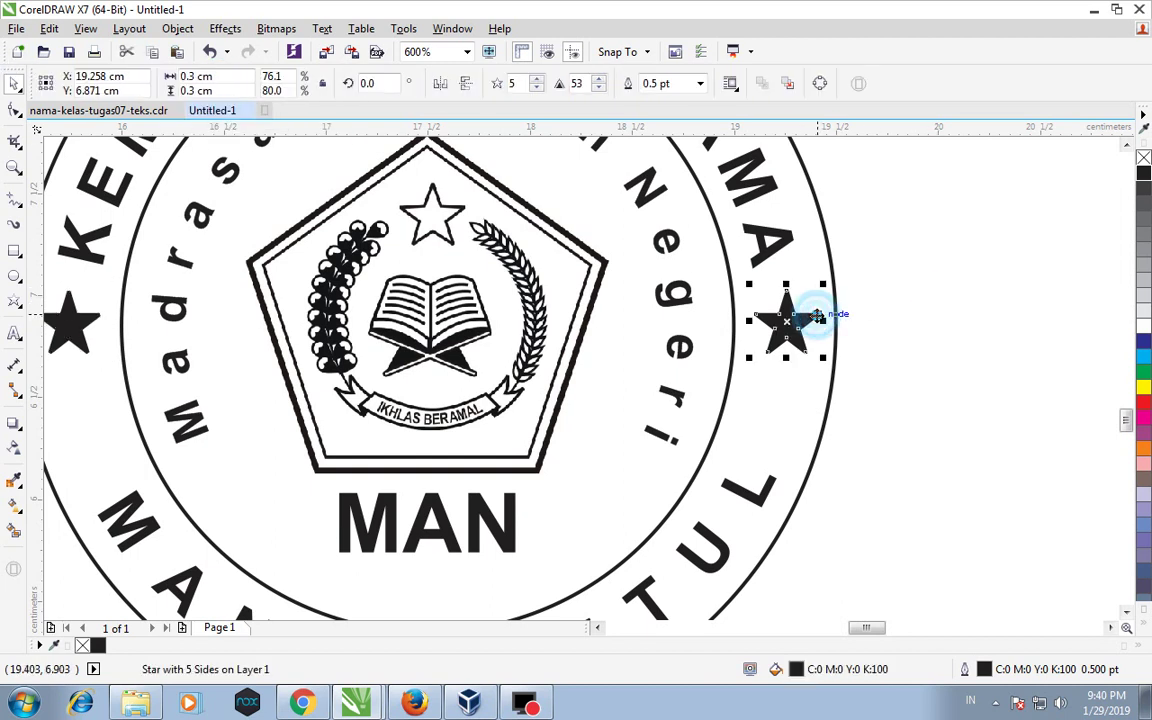
{"action": "right_click", "coordinate": [1144, 158]}
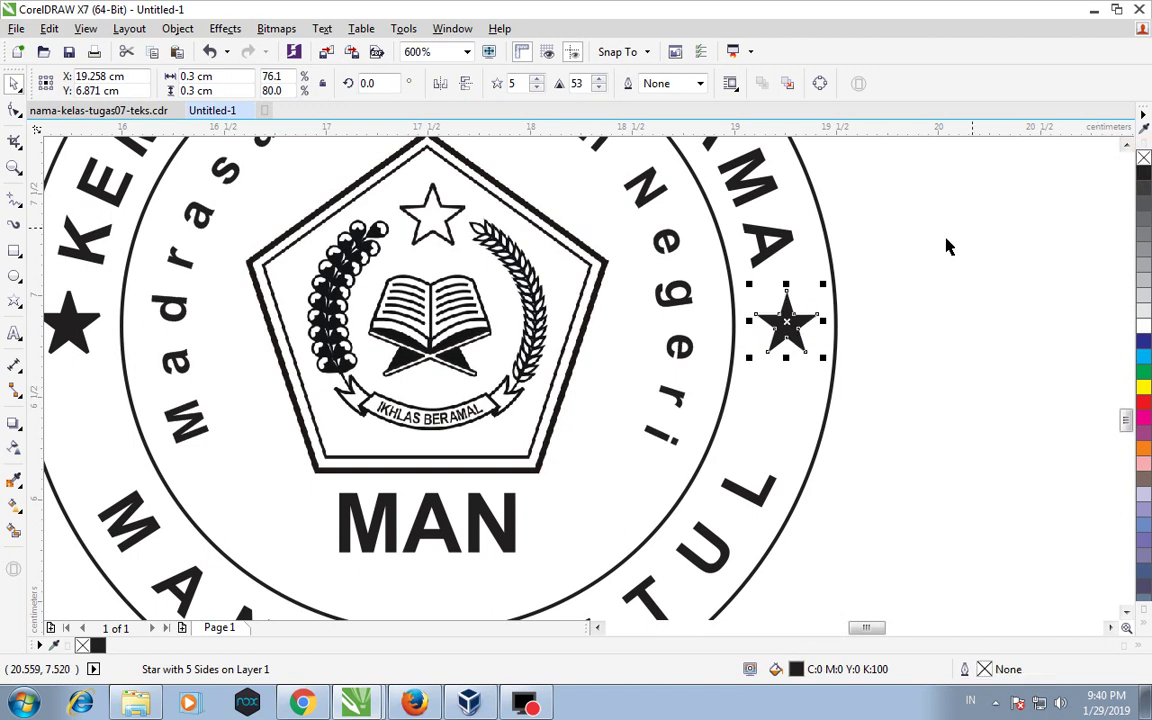
{"action": "left_click", "coordinate": [97, 318]}
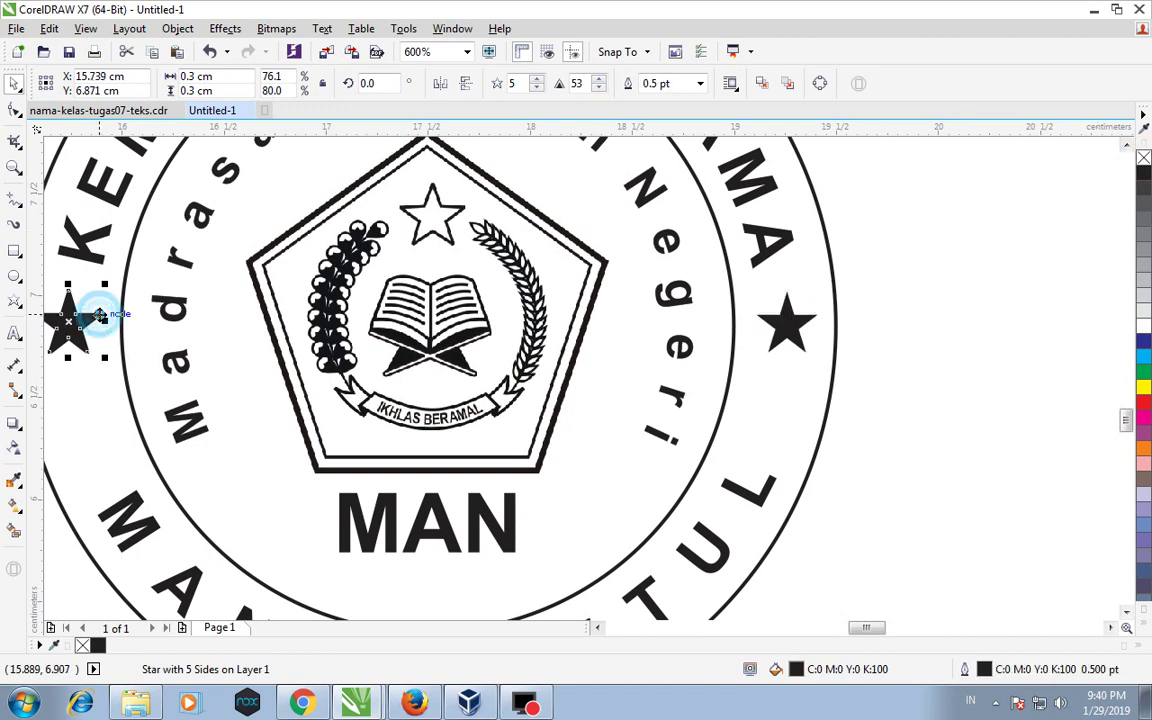
{"action": "right_click", "coordinate": [1142, 158]}
- Widen the letter spacing of MAN 2 BANTUL so the text runs along the lower ring up to just below both stars
{"action": "scroll", "coordinate": [913, 339], "scroll_direction": "down", "scroll_amount": 3}
{"action": "left_click", "coordinate": [582, 307]}
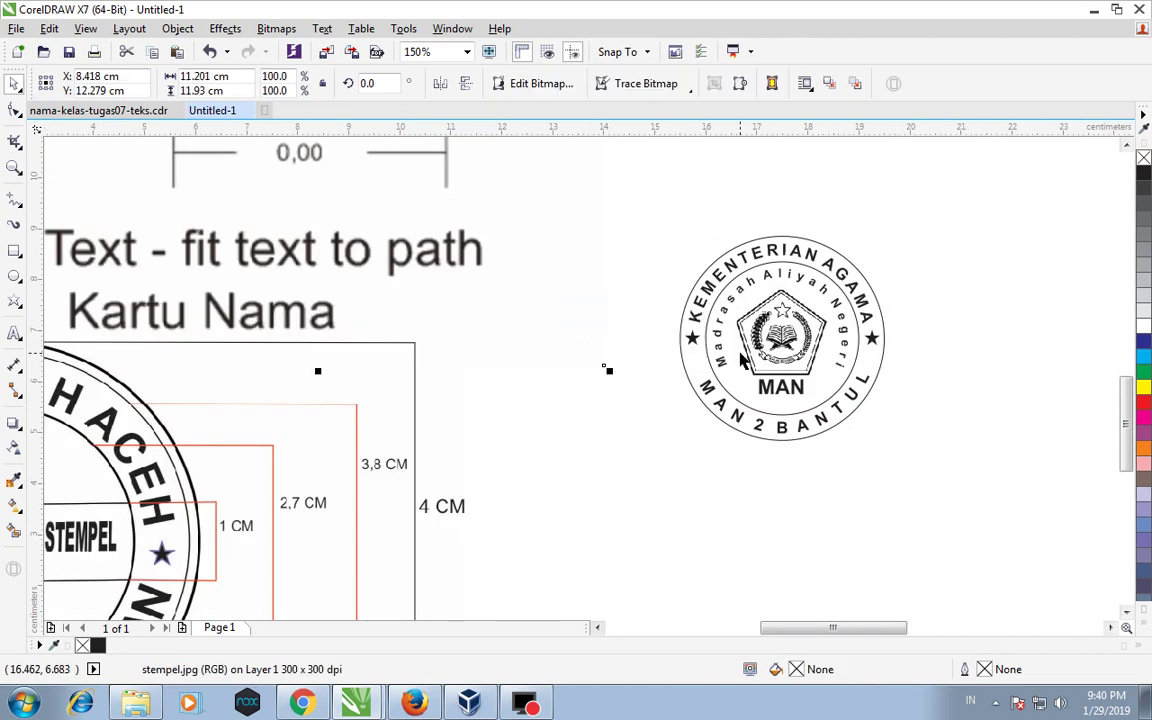
{"action": "scroll", "coordinate": [847, 378], "scroll_direction": "up", "scroll_amount": 1}
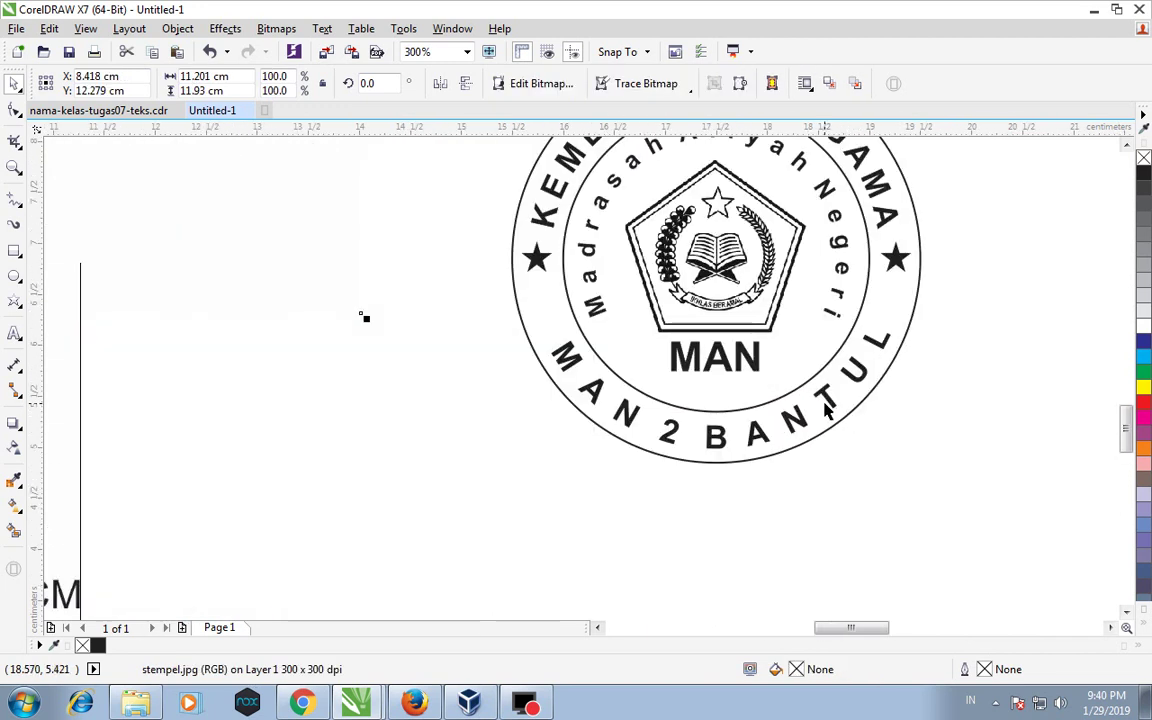
{"action": "left_click", "coordinate": [879, 339]}
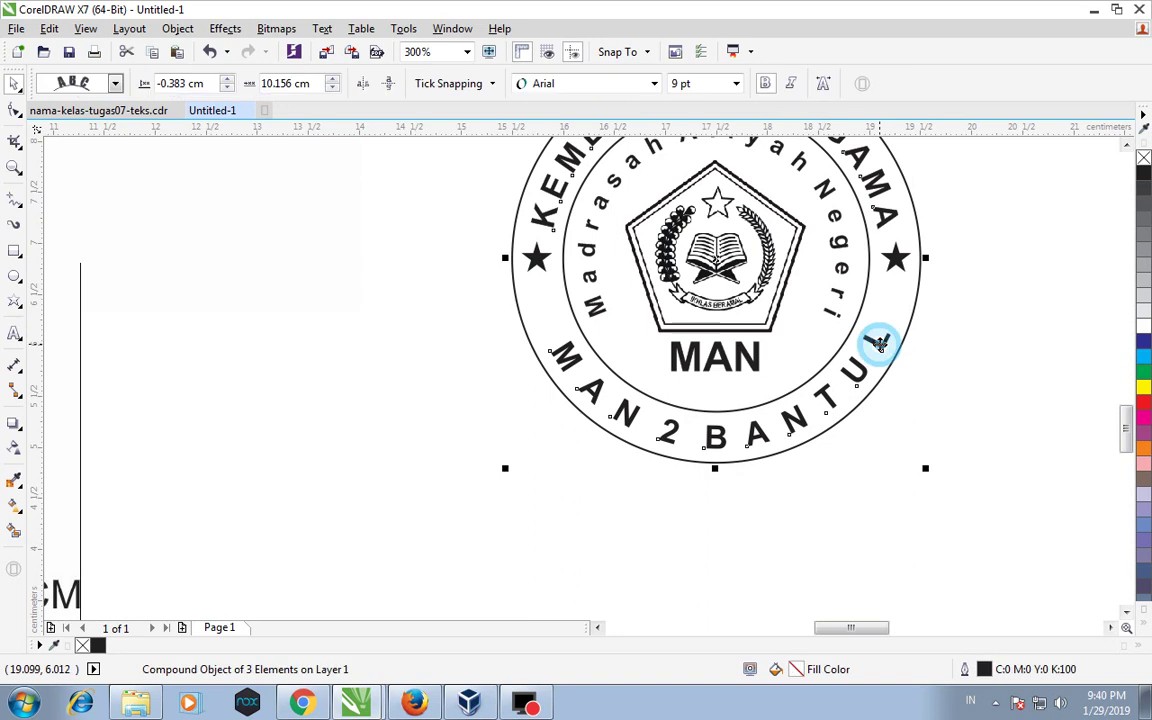
{"action": "left_click", "coordinate": [14, 110]}
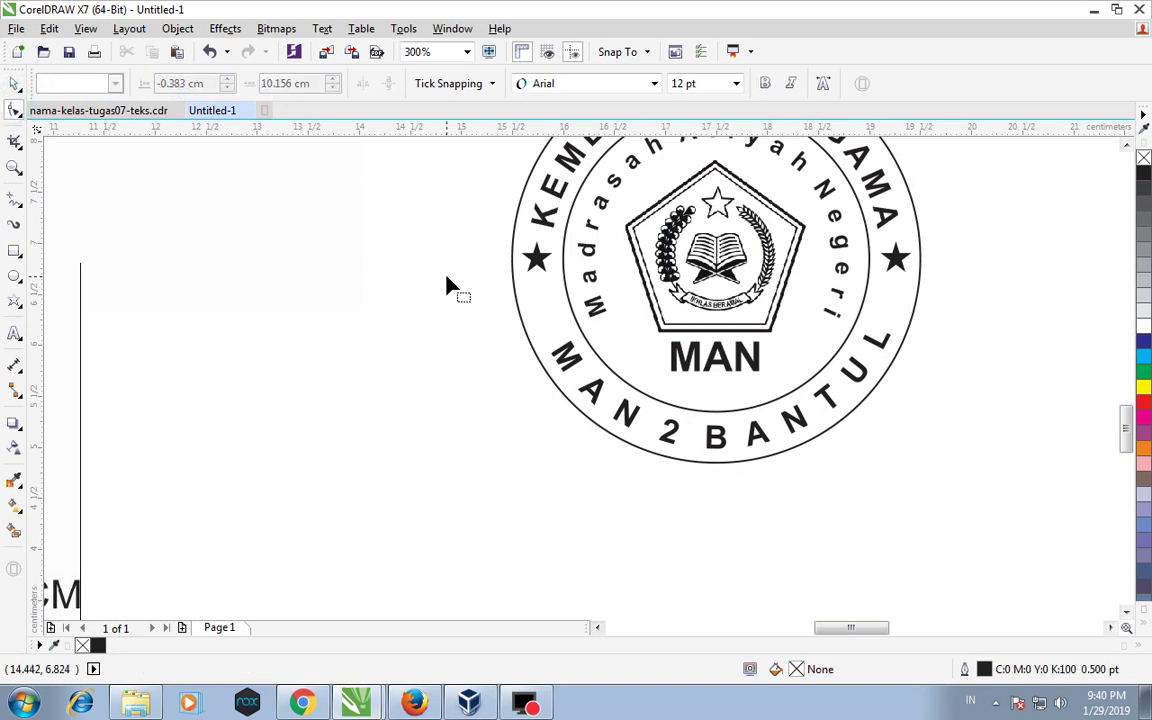
{"action": "left_click", "coordinate": [882, 338]}
{"action": "mouse_move", "coordinate": [895, 455]}
{"action": "left_mouse_down"}
{"action": "mouse_move", "coordinate": [964, 468]}
{"action": "mouse_move", "coordinate": [949, 480]}
{"action": "mouse_move", "coordinate": [897, 455]}
{"action": "left_mouse_up"}
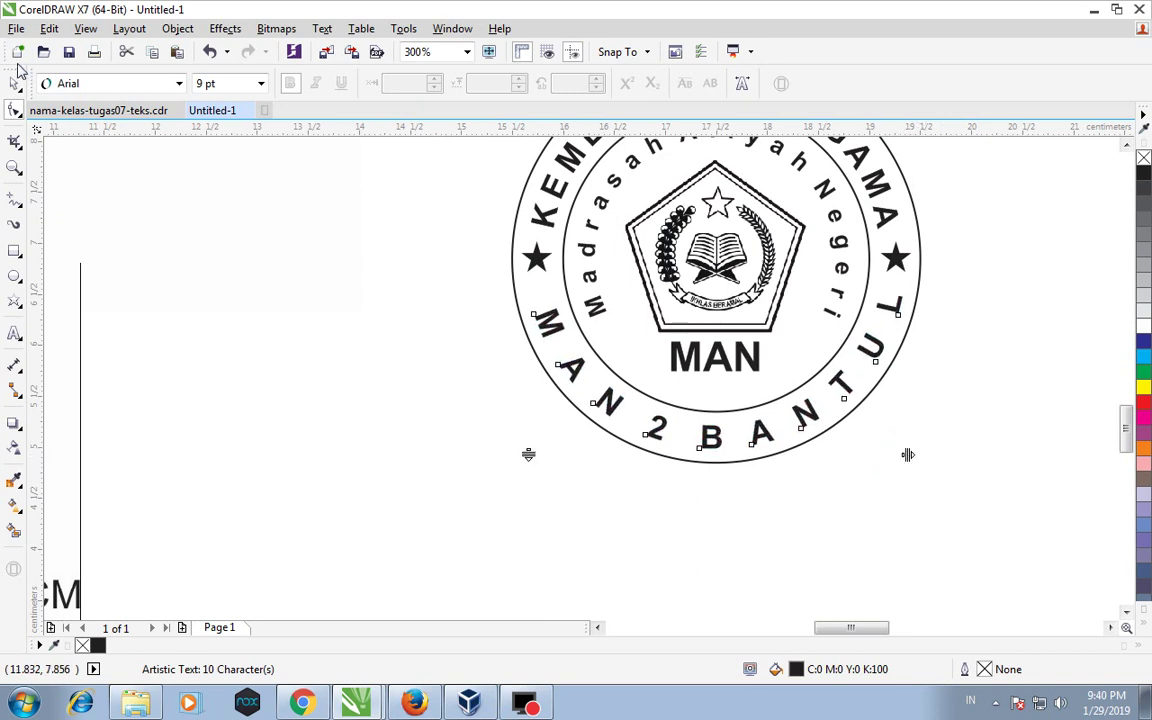
{"action": "left_click", "coordinate": [14, 83]}
{"action": "scroll", "coordinate": [326, 233], "scroll_direction": "down", "scroll_amount": 1}
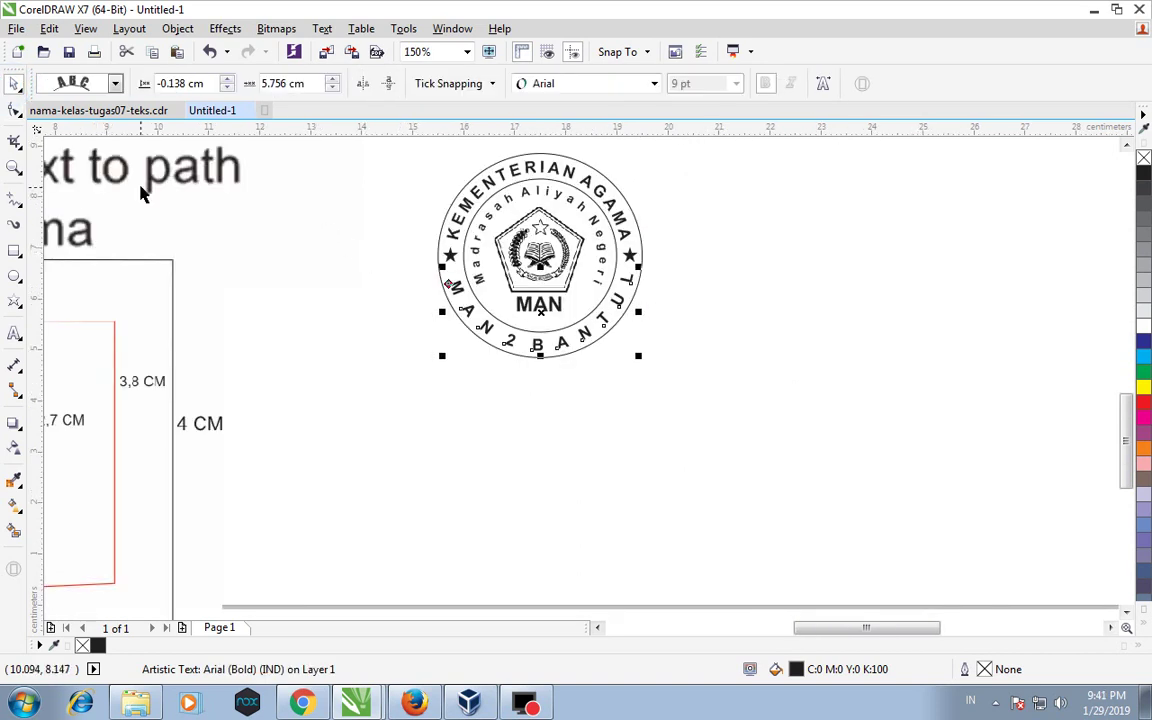
- Delete both reference stamp images beside the drawn stamp, the Stempel example and the PEMERINTAH ACEH example
{"action": "scroll", "coordinate": [375, 337], "scroll_direction": "down", "scroll_amount": 2}
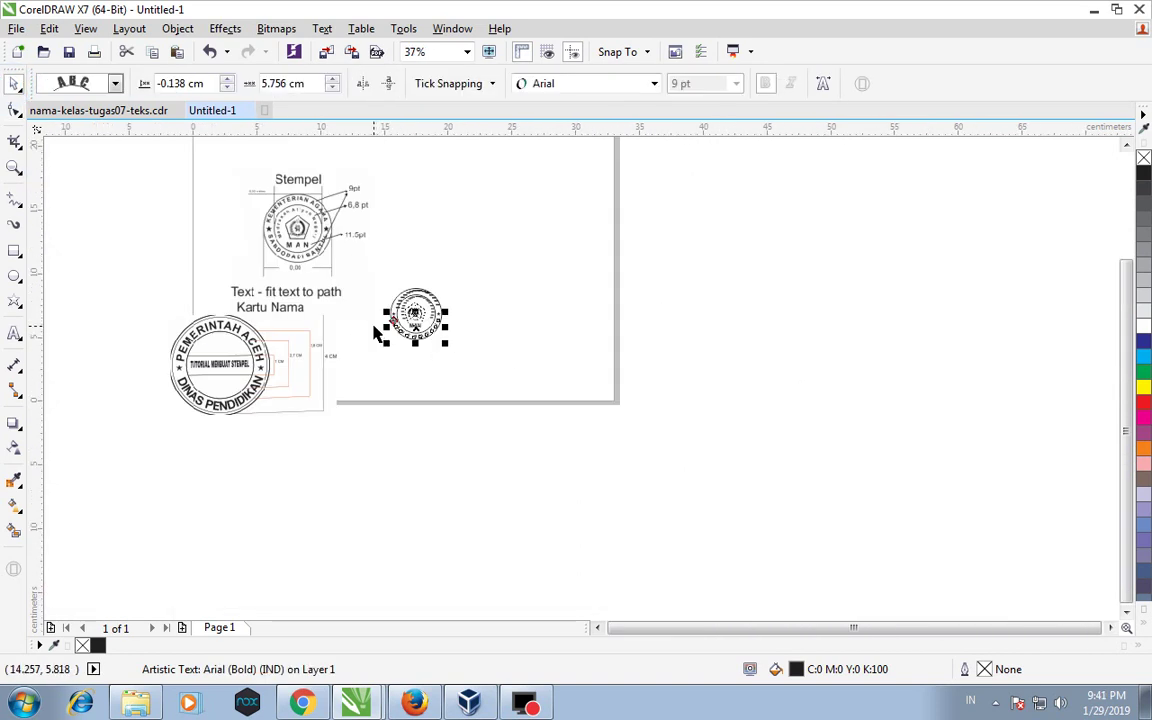
{"action": "scroll", "coordinate": [377, 331], "scroll_direction": "up", "scroll_amount": 1}
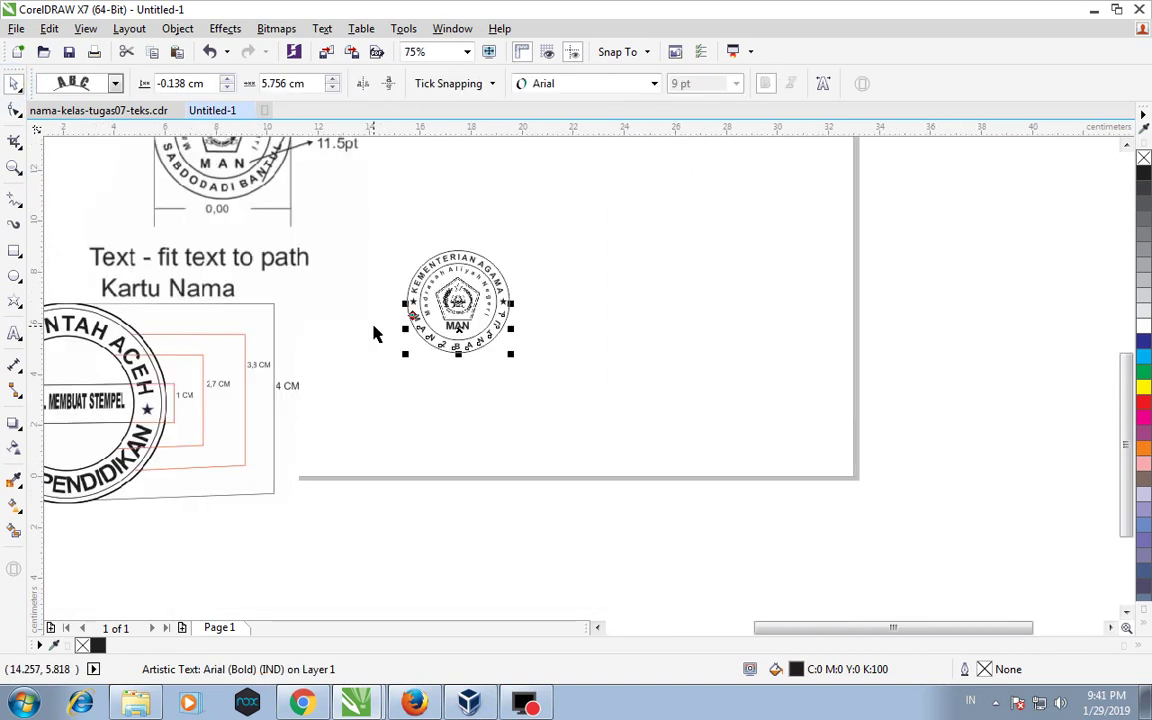
{"action": "left_click", "coordinate": [1126, 147]}
{"action": "left_click", "coordinate": [1126, 147]}
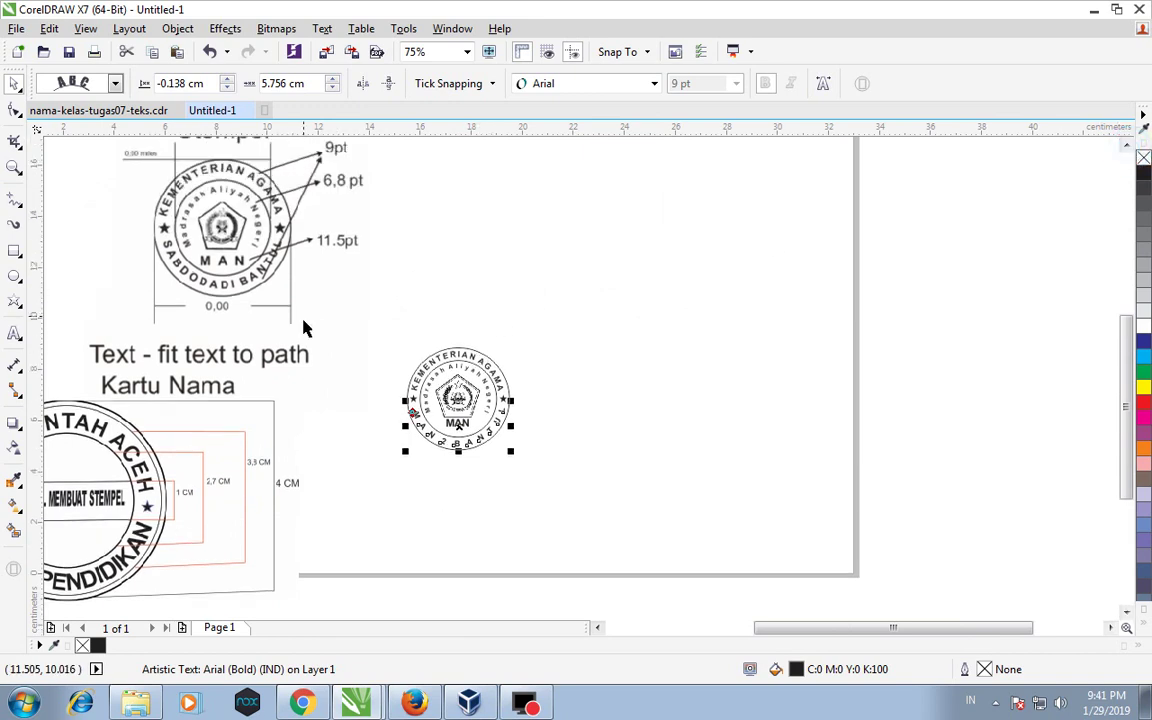
{"action": "left_click", "coordinate": [215, 230]}
{"action": "key", "text": "Delete"}
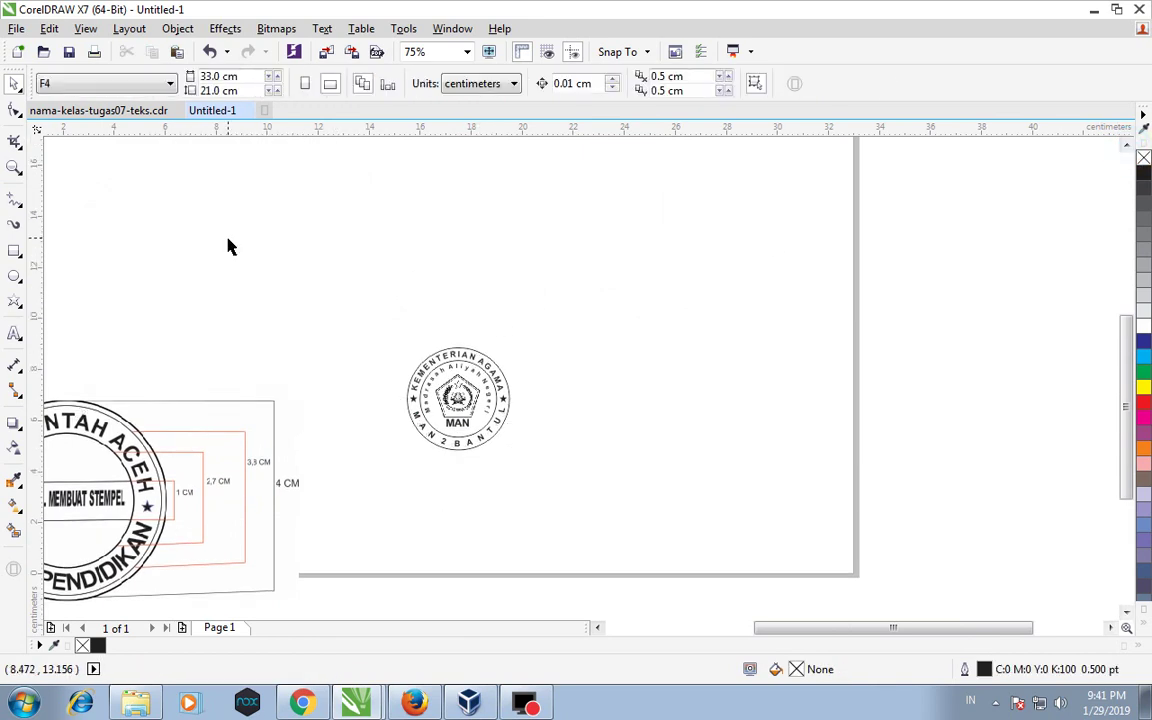
{"action": "left_click", "coordinate": [185, 428]}
{"action": "key", "text": "Delete"}
- Group all objects of the stamp and centre the group on the page
{"action": "scroll", "coordinate": [254, 375], "scroll_direction": "down", "scroll_amount": 2}
{"action": "left_click_drag", "start_coordinate": [219, 297], "coordinate": [466, 483]}
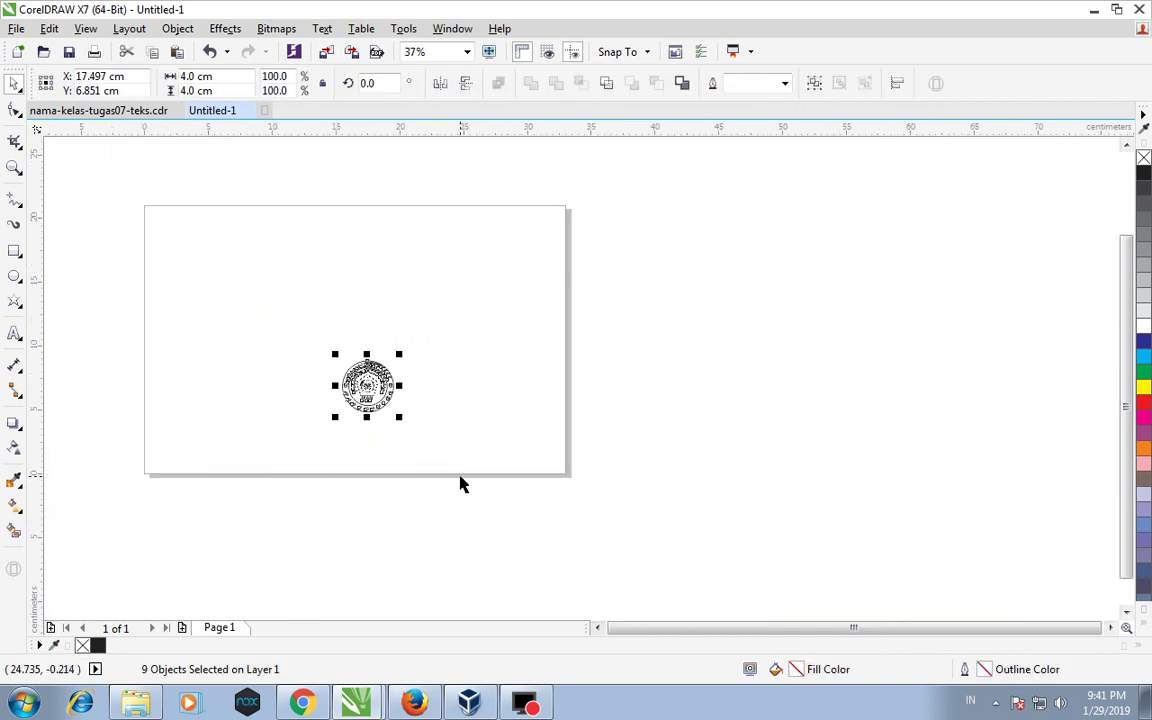
{"action": "left_click", "coordinate": [813, 82]}
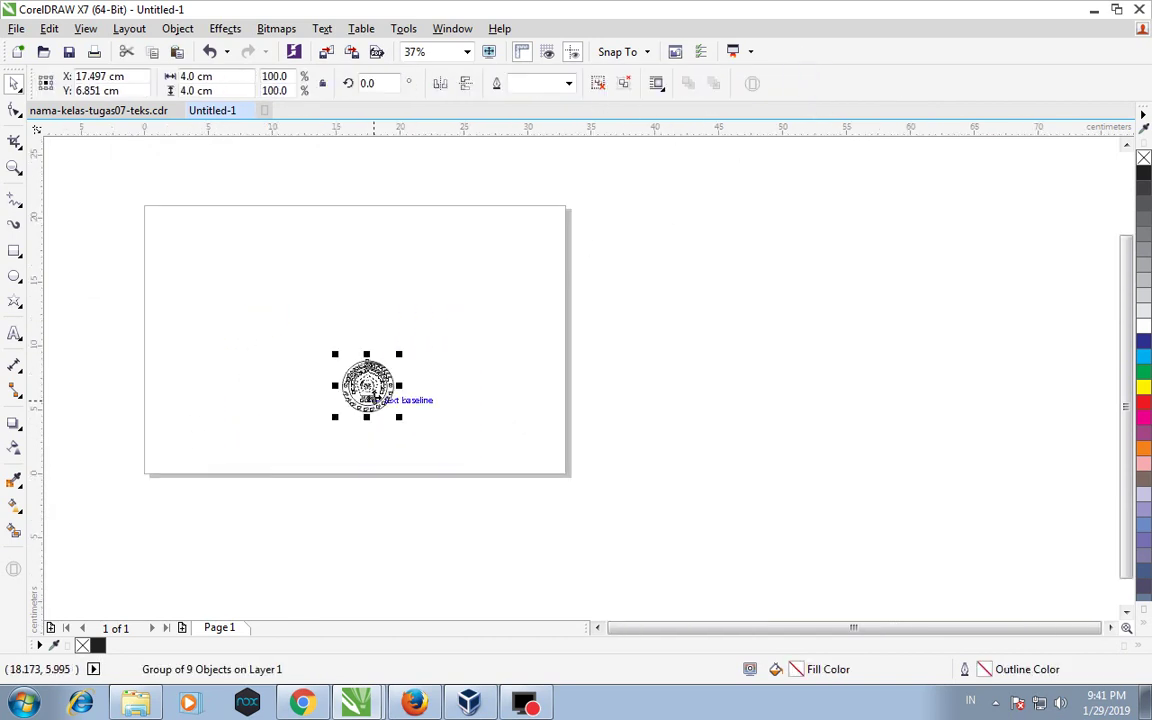
{"action": "left_click_drag", "start_coordinate": [367, 397], "coordinate": [355, 352]}
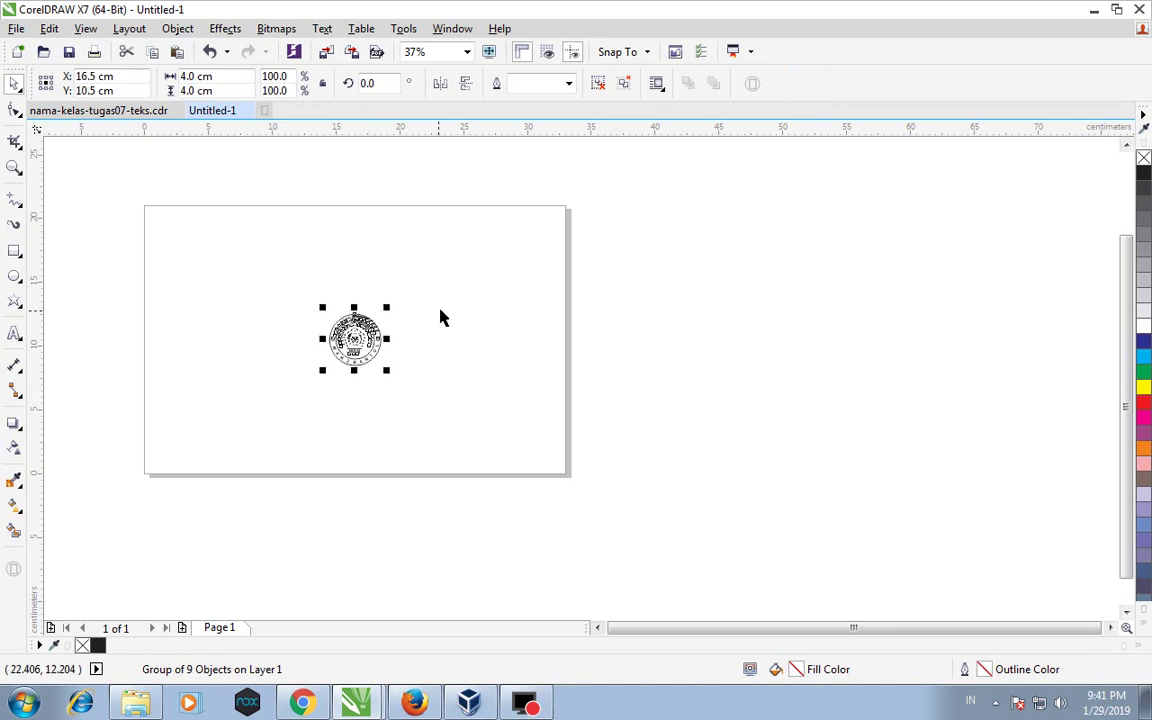
{"action": "left_click", "coordinate": [445, 303]}
- Add the artistic text Nama-kelas-tugas08-stempel in 24 pt Arial below the stamp and move it roughly centred under it
{"action": "left_click", "coordinate": [14, 167]}
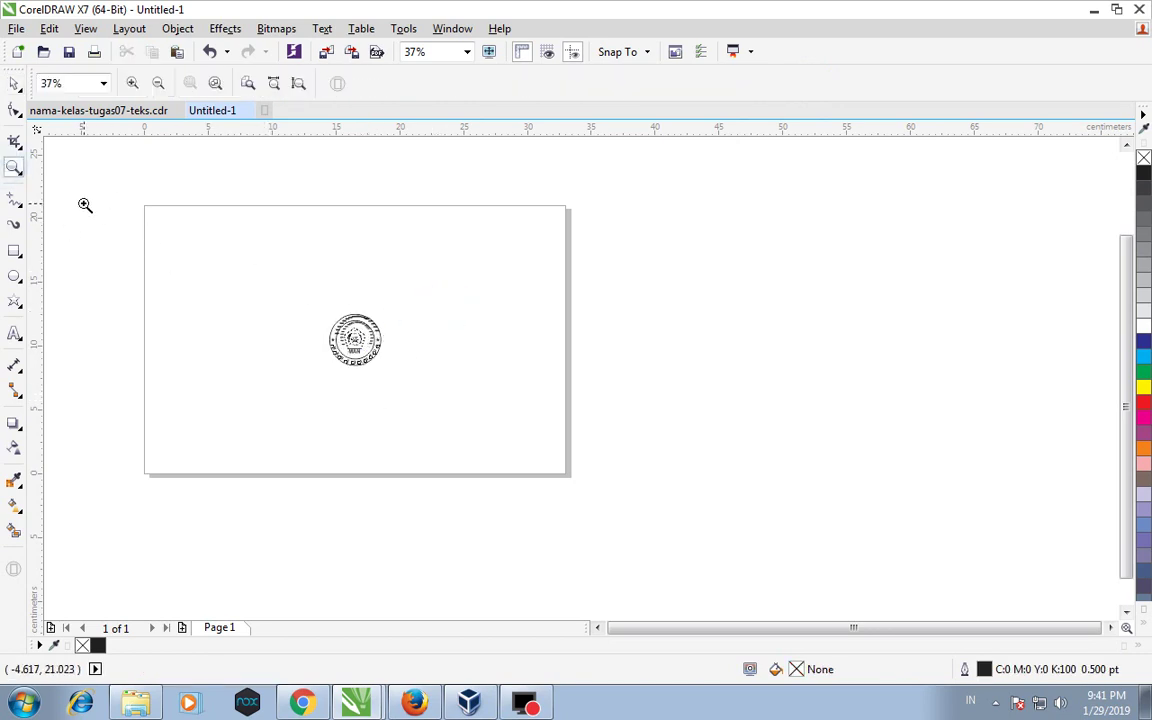
{"action": "left_click_drag", "start_coordinate": [143, 207], "coordinate": [532, 471]}
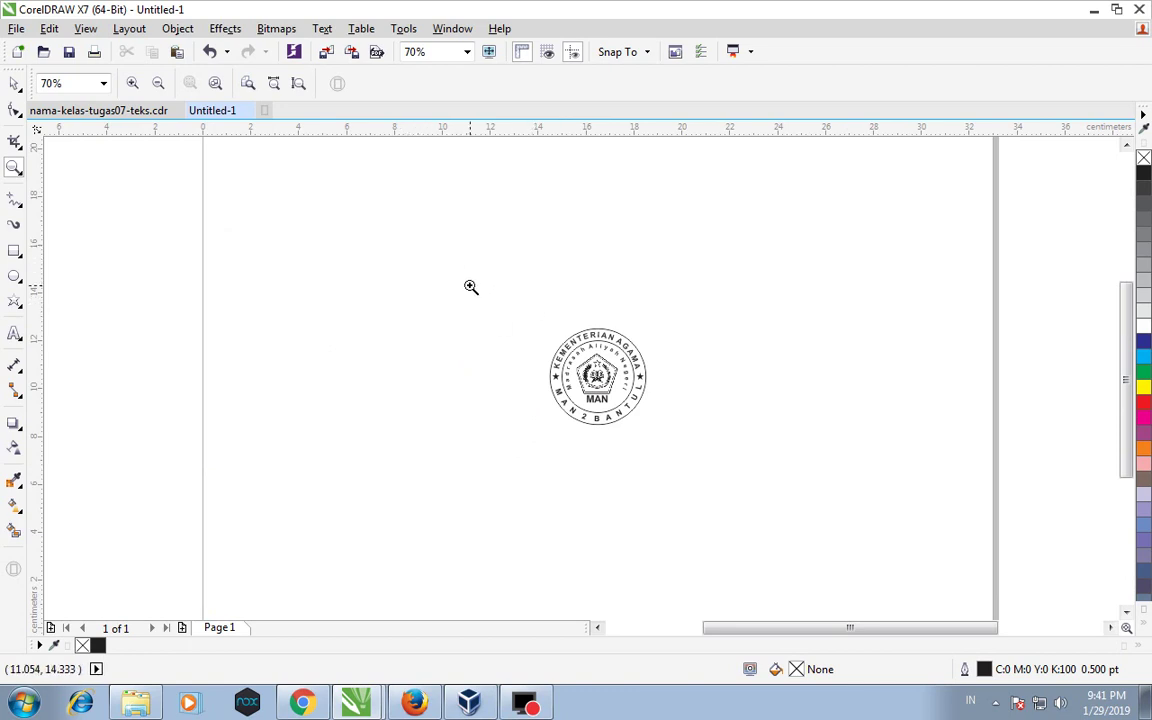
{"action": "left_click_drag", "start_coordinate": [436, 239], "coordinate": [761, 532]}
{"action": "left_click", "coordinate": [15, 333]}
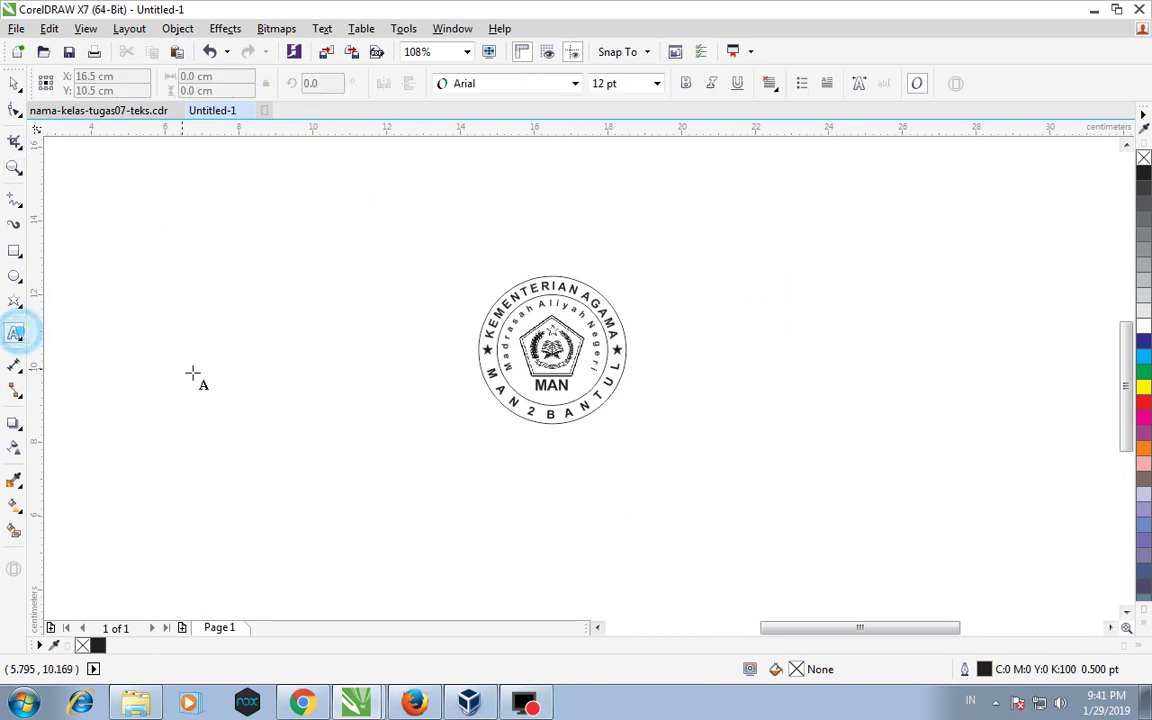
{"action": "left_click", "coordinate": [401, 478]}
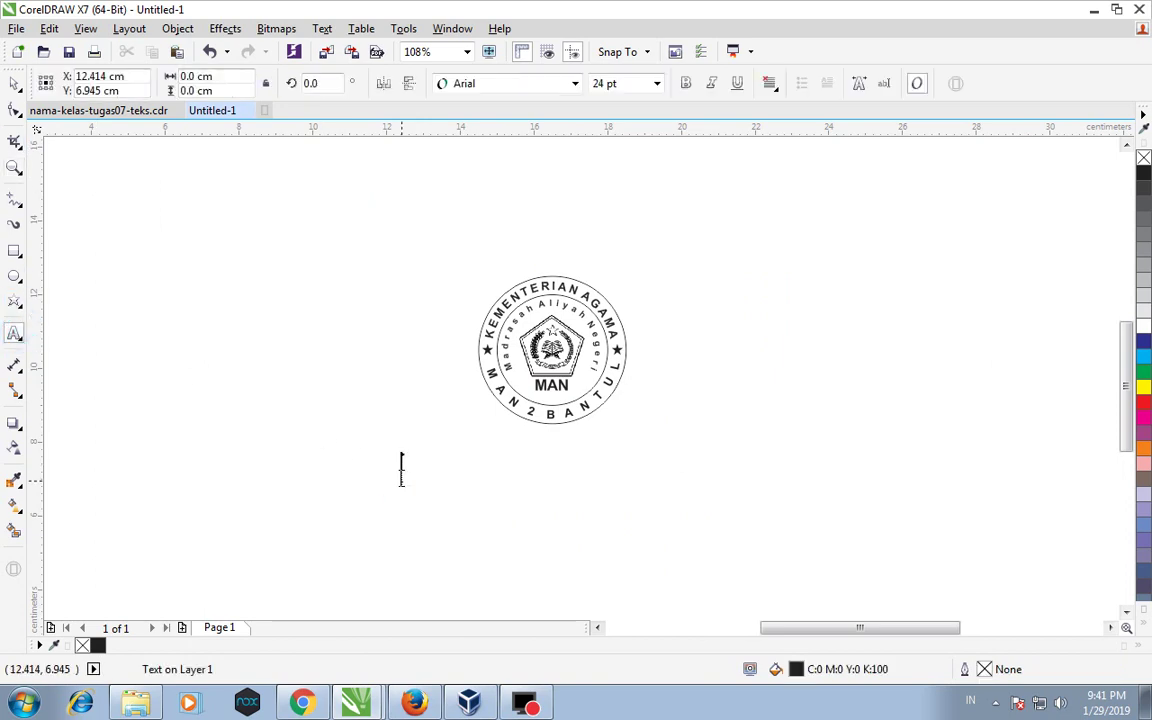
{"action": "type", "text": "Nama"}
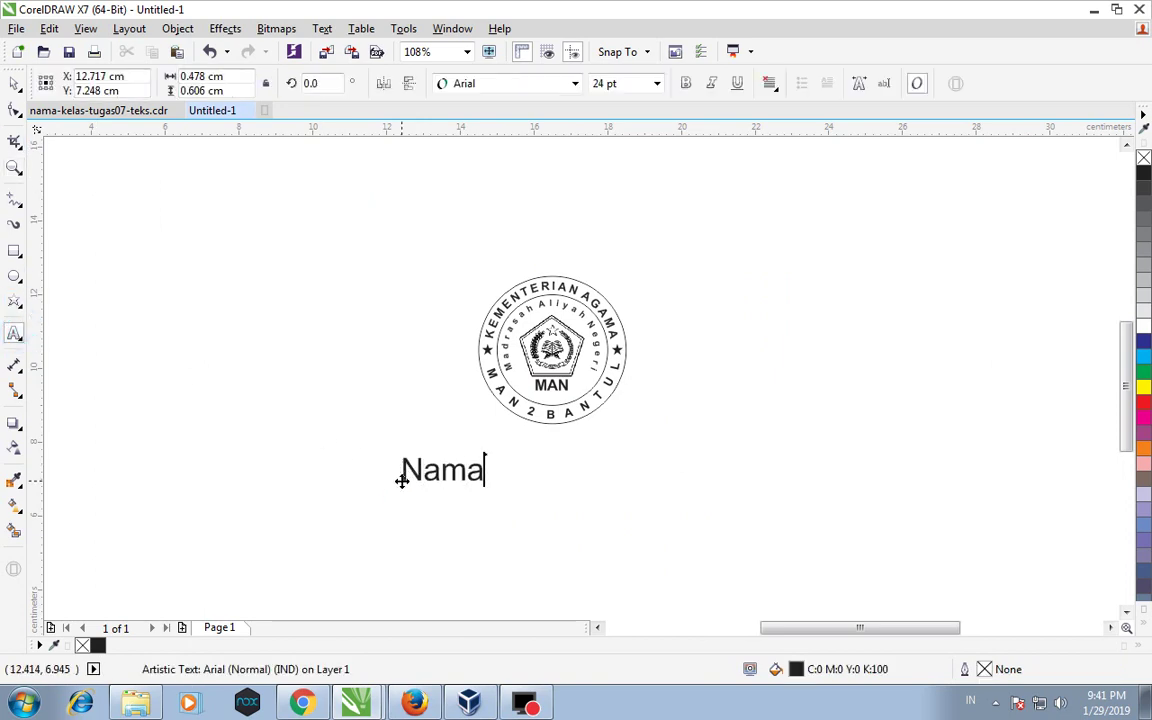
{"action": "type", "text": "-kelas"}
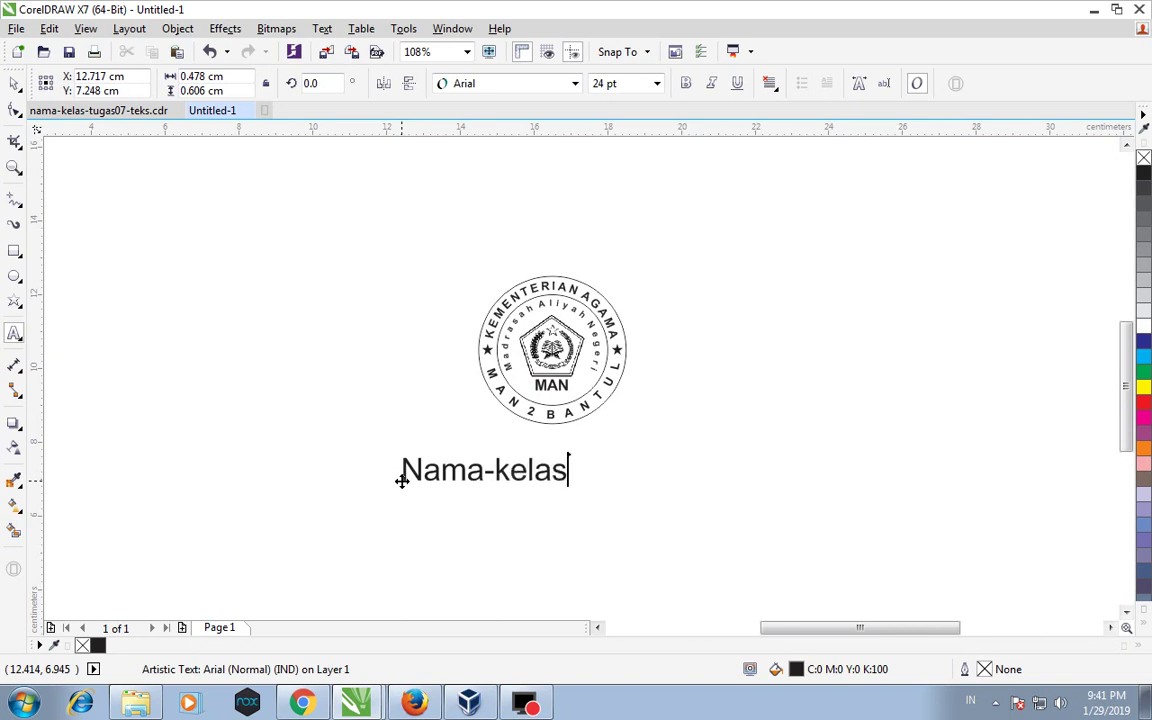
{"action": "type", "text": "-tugas08"}
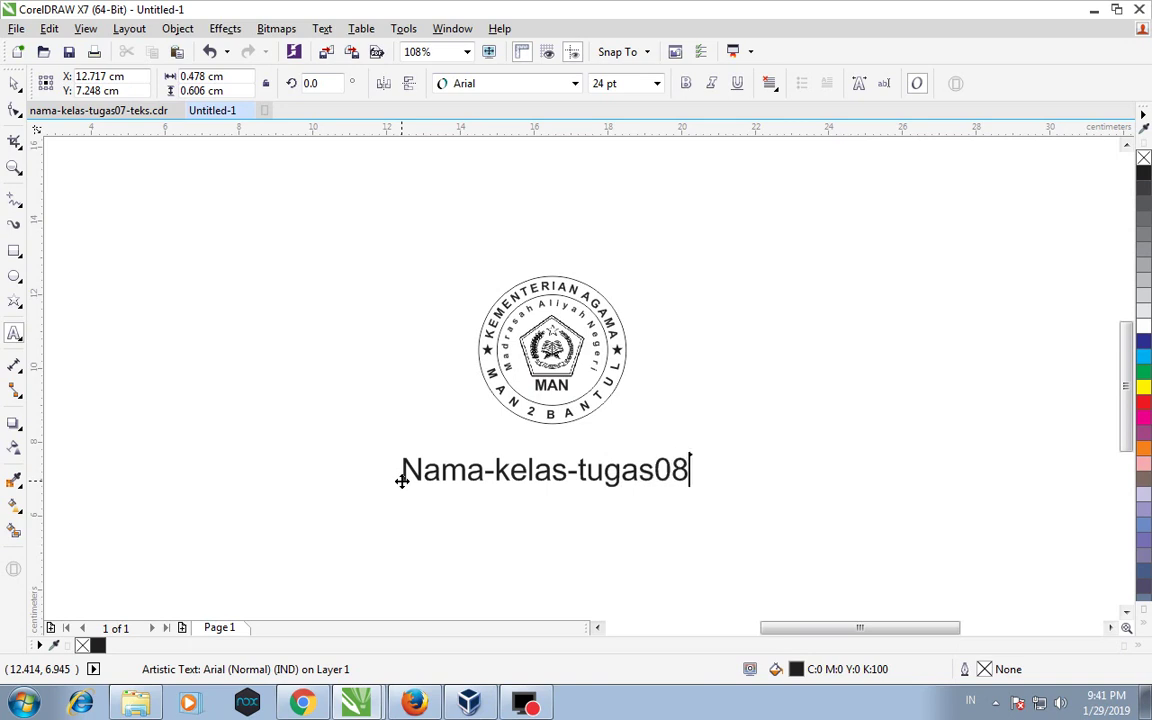
{"action": "type", "text": "-ste"}
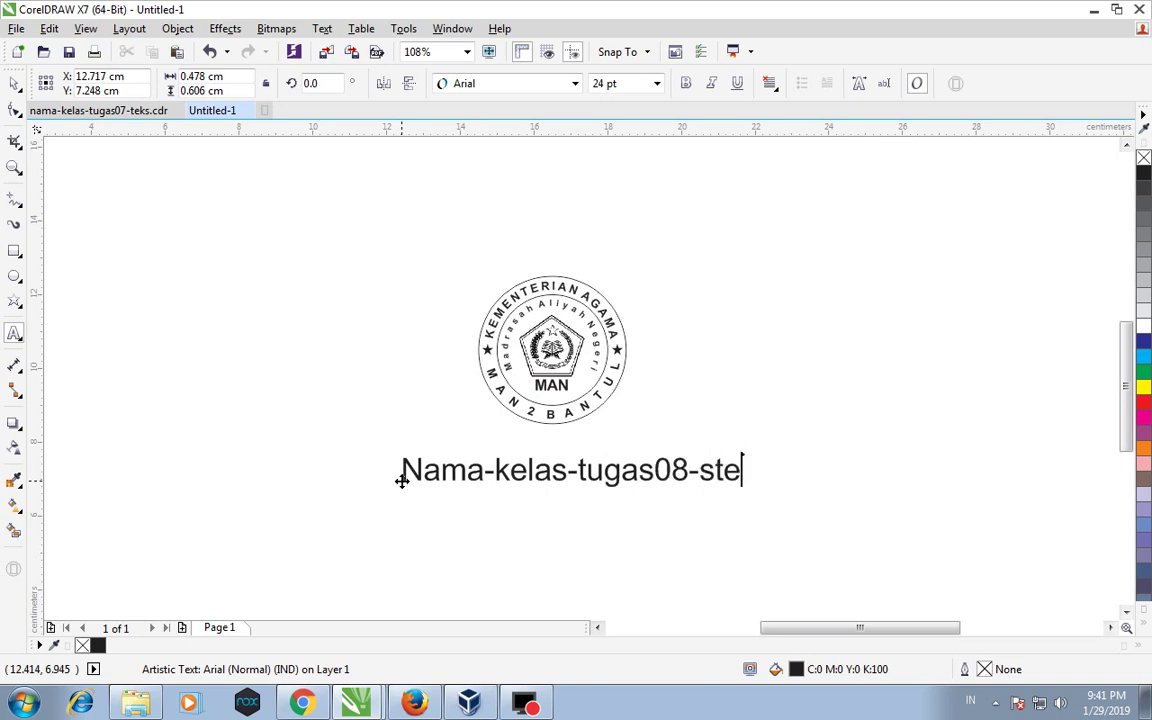
{"action": "type", "text": "mpel"}
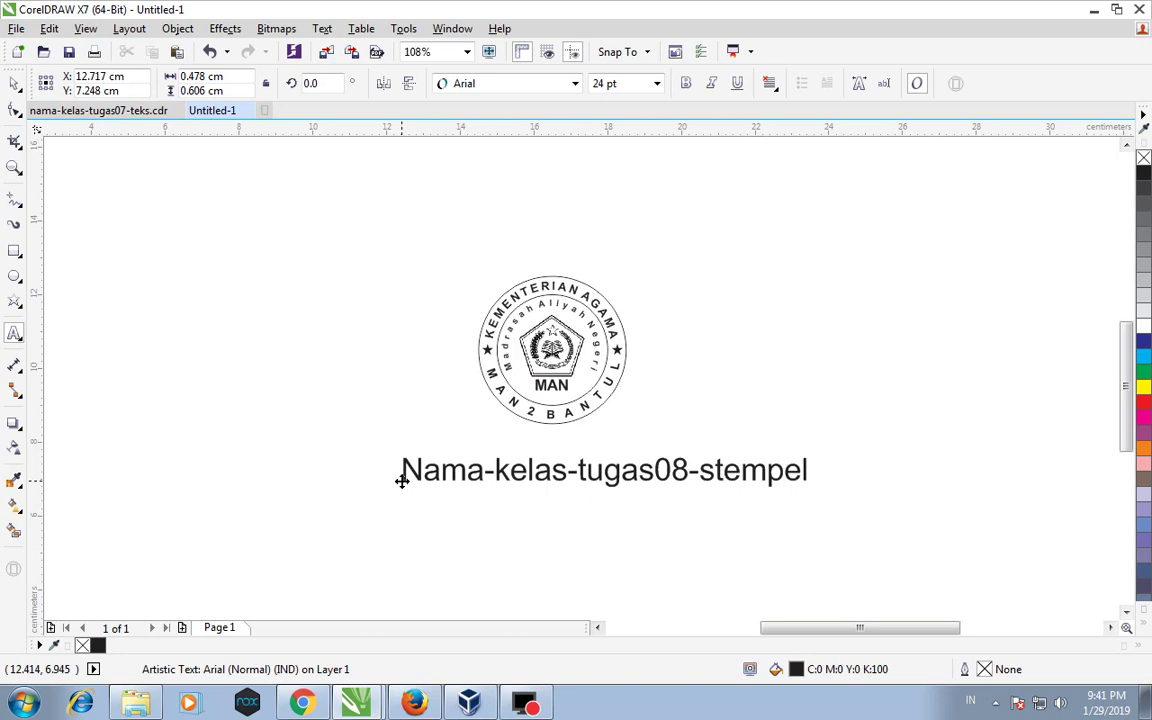
{"action": "left_click", "coordinate": [14, 83]}
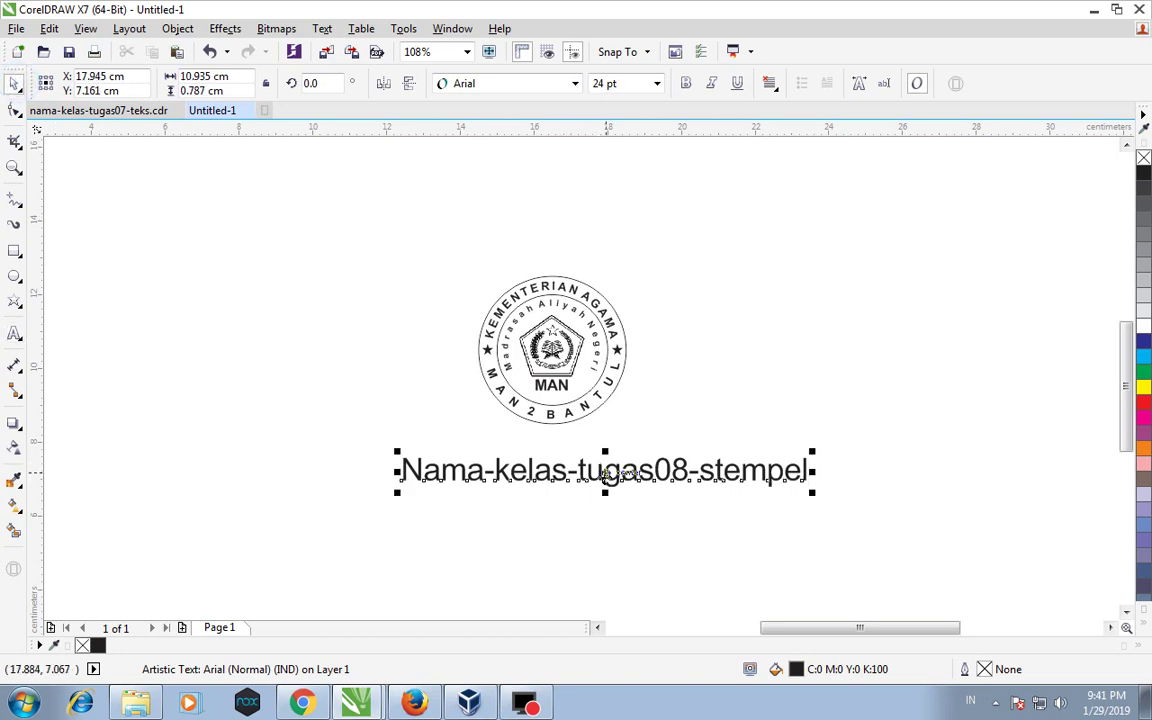
{"action": "left_click_drag", "start_coordinate": [597, 480], "coordinate": [551, 491]}
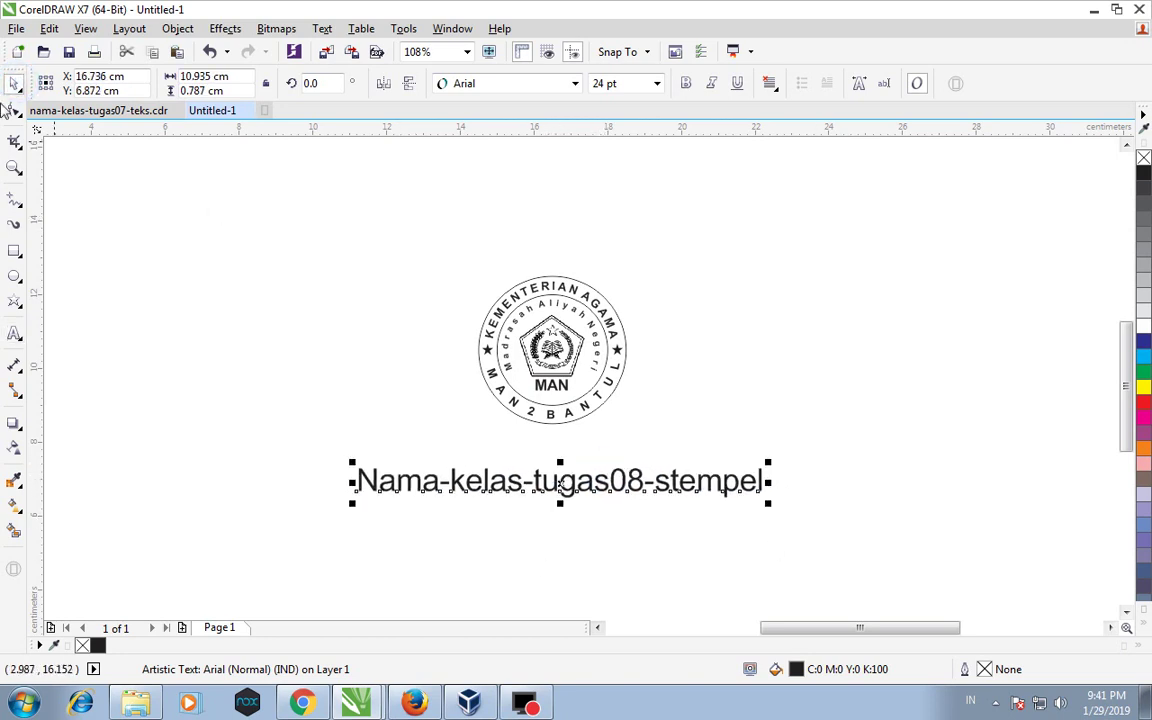
- Copy the whole text Nama-kelas-tugas08-stempel from the label under the stamp
{"action": "left_click", "coordinate": [16, 28]}
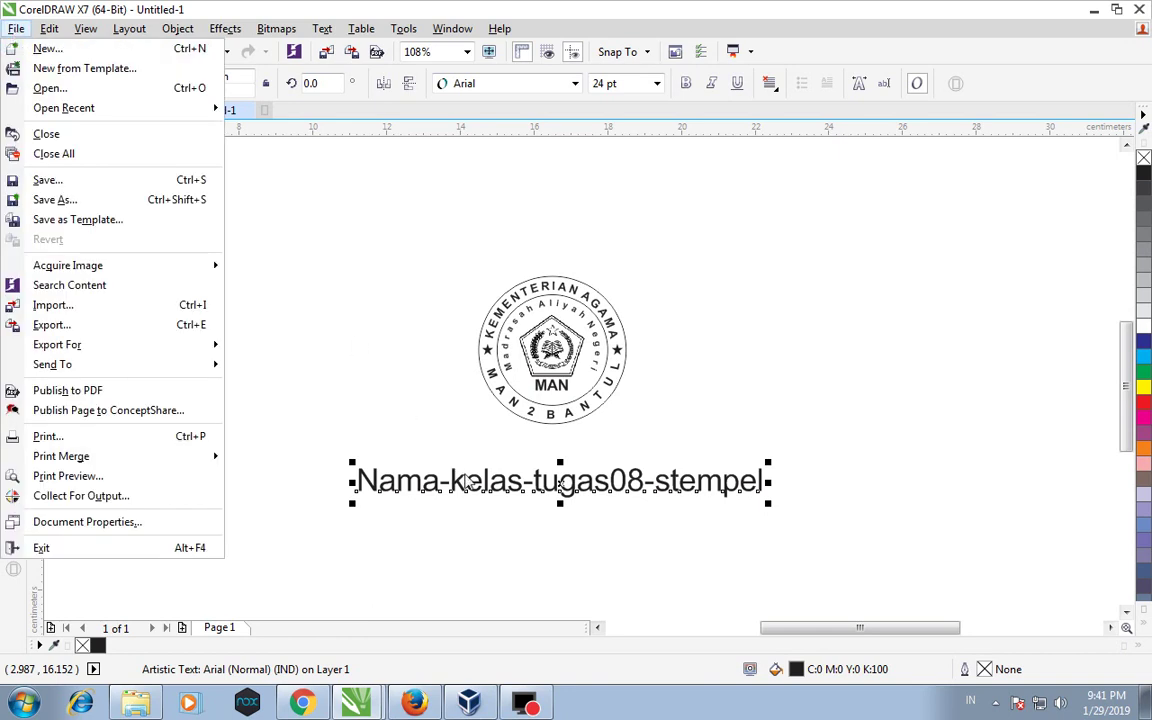
{"action": "left_click", "coordinate": [458, 476]}
{"action": "left_click", "coordinate": [463, 481]}
{"action": "left_click", "coordinate": [458, 477]}
{"action": "double_click", "coordinate": [452, 480]}
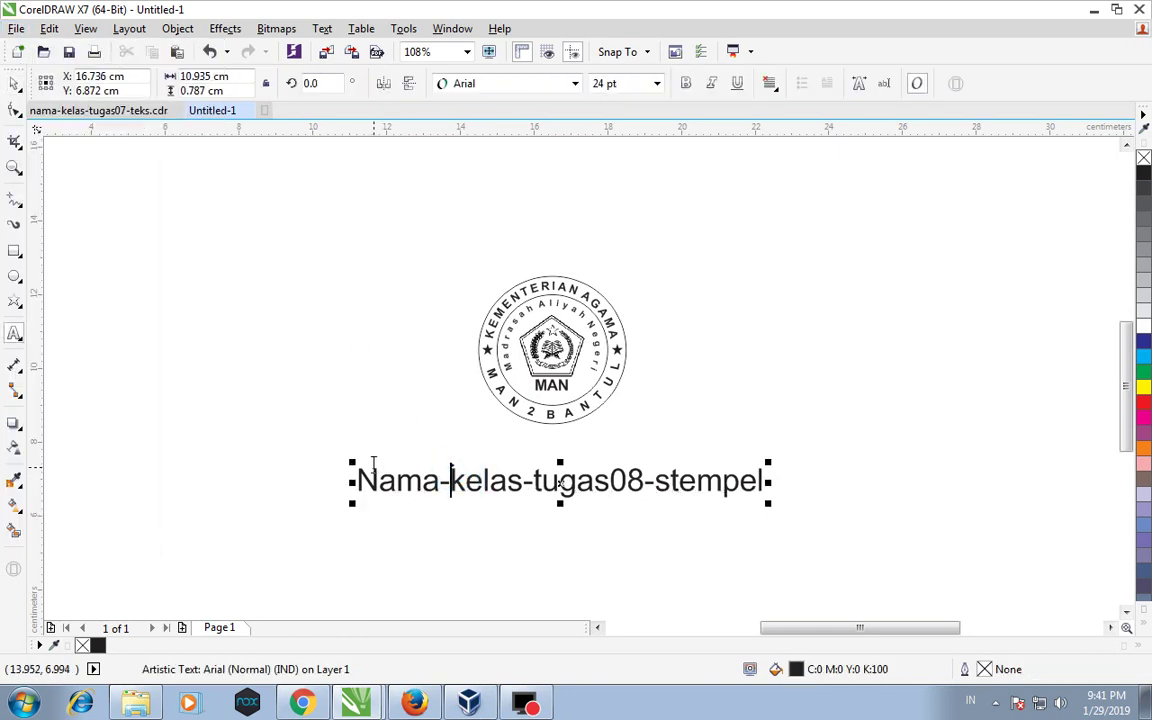
{"action": "left_click_drag", "start_coordinate": [360, 472], "coordinate": [941, 465]}
{"action": "key", "text": "ctrl+c"}
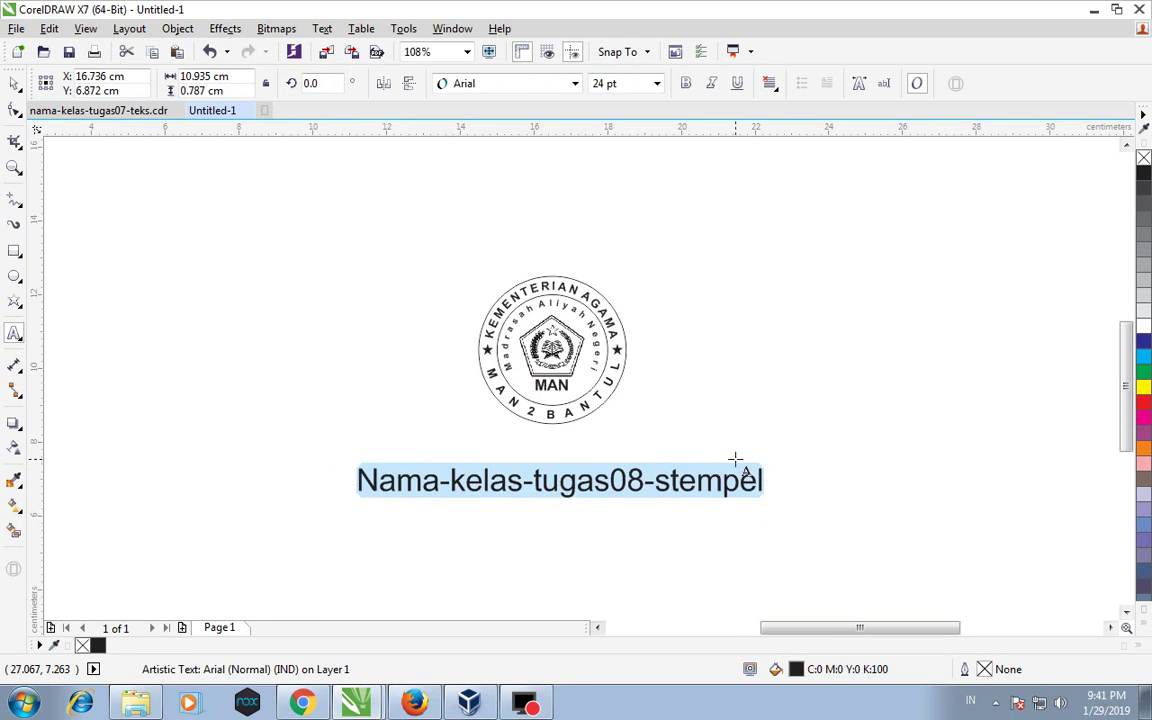
- Save the drawing to the Desktop as a CDR file named Nama-kelas-tugas08-stempel, using the copied text as the file name
{"action": "left_click", "coordinate": [16, 28]}
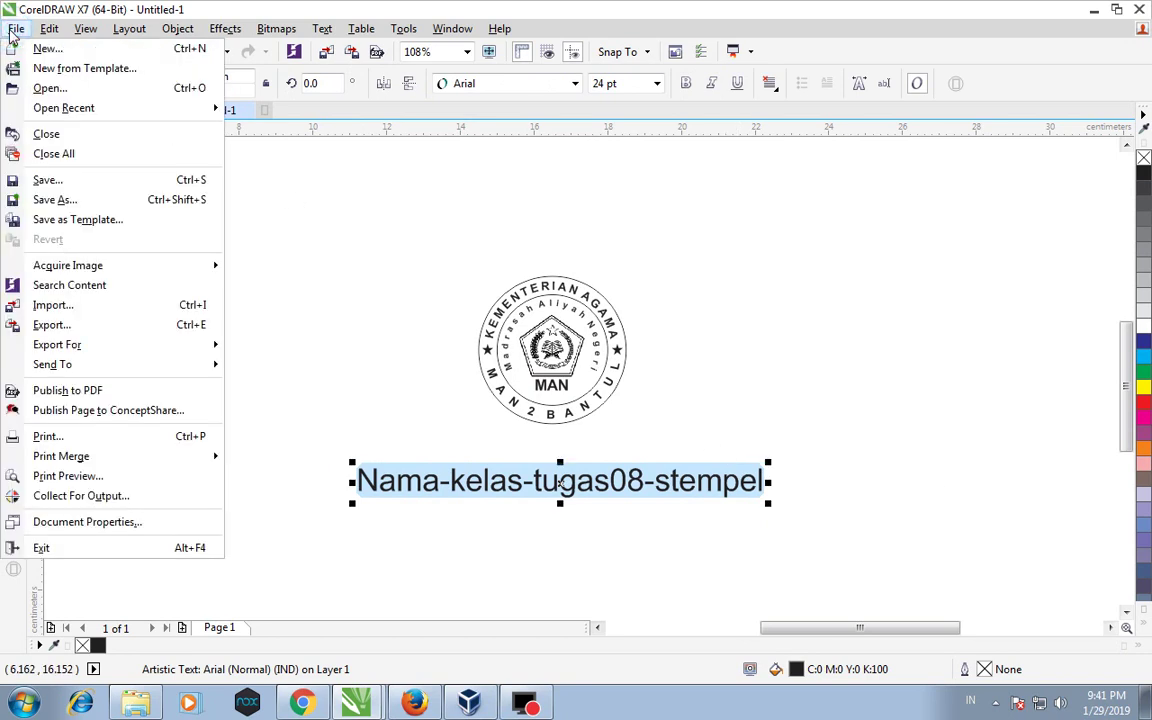
{"action": "left_click", "coordinate": [60, 199]}
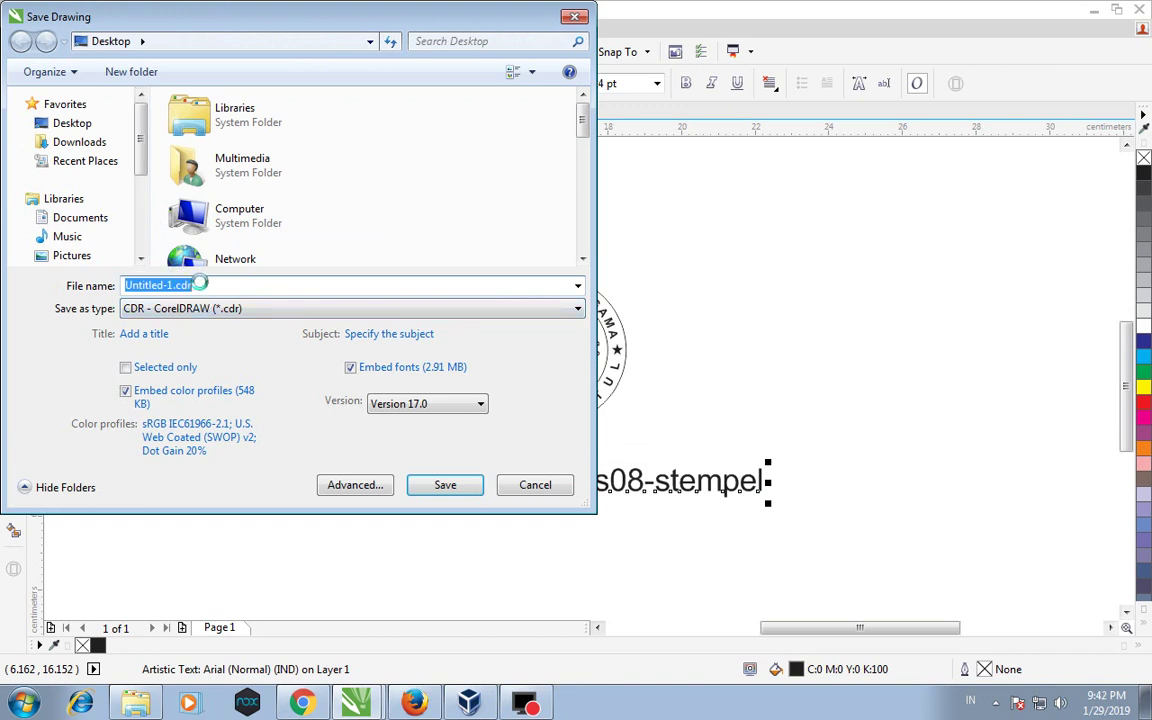
{"action": "key", "text": "ctrl+v"}
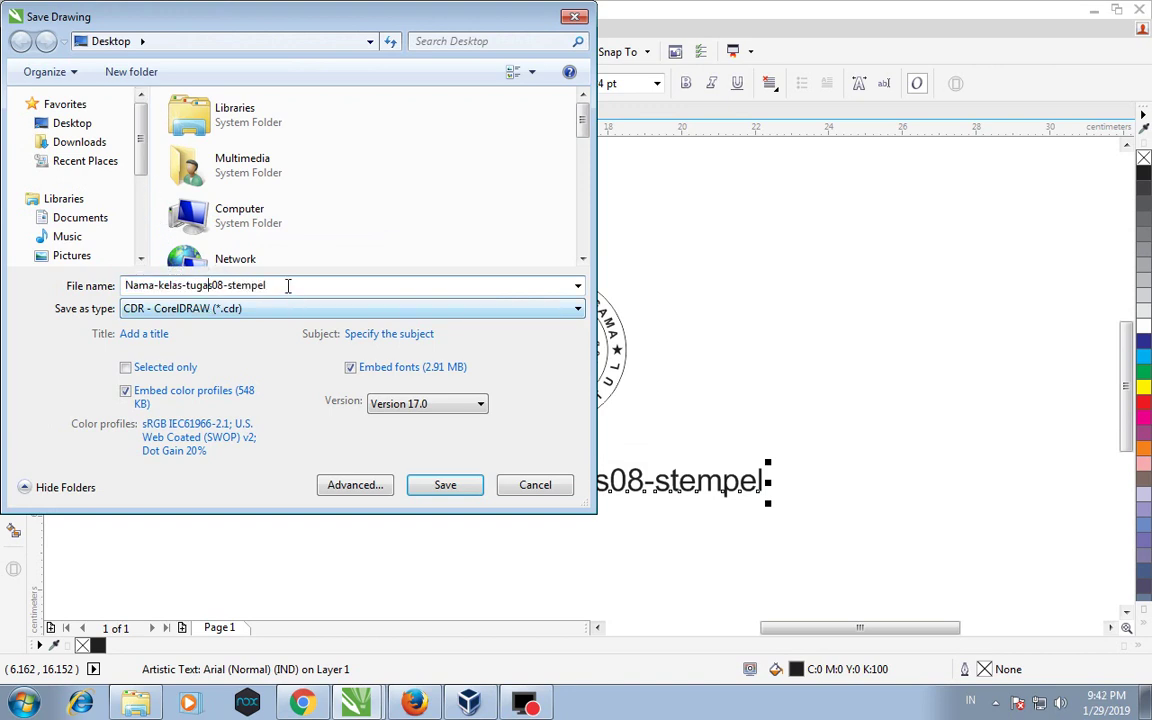
{"action": "left_click", "coordinate": [445, 486]}
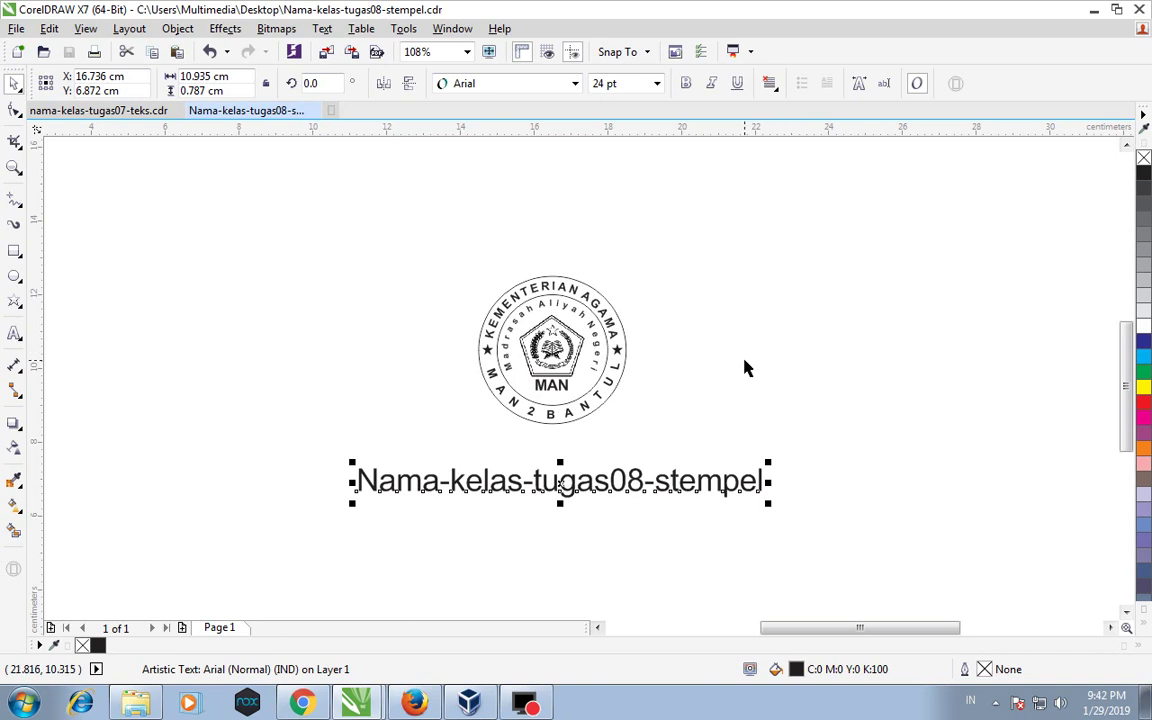
- Switch to the e-learning site in Chrome and open the Tugas-08-stempel assignment from the CORELDRAW course's task list
{"action": "left_click", "coordinate": [416, 703]}
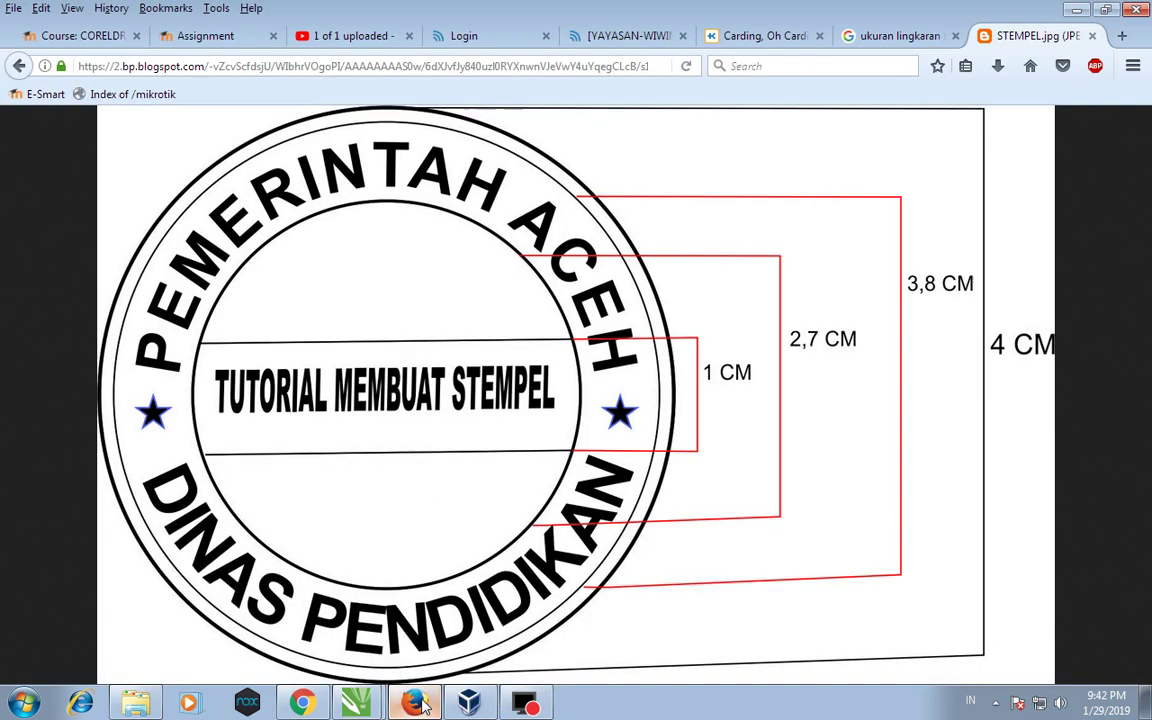
{"action": "left_click", "coordinate": [416, 703]}
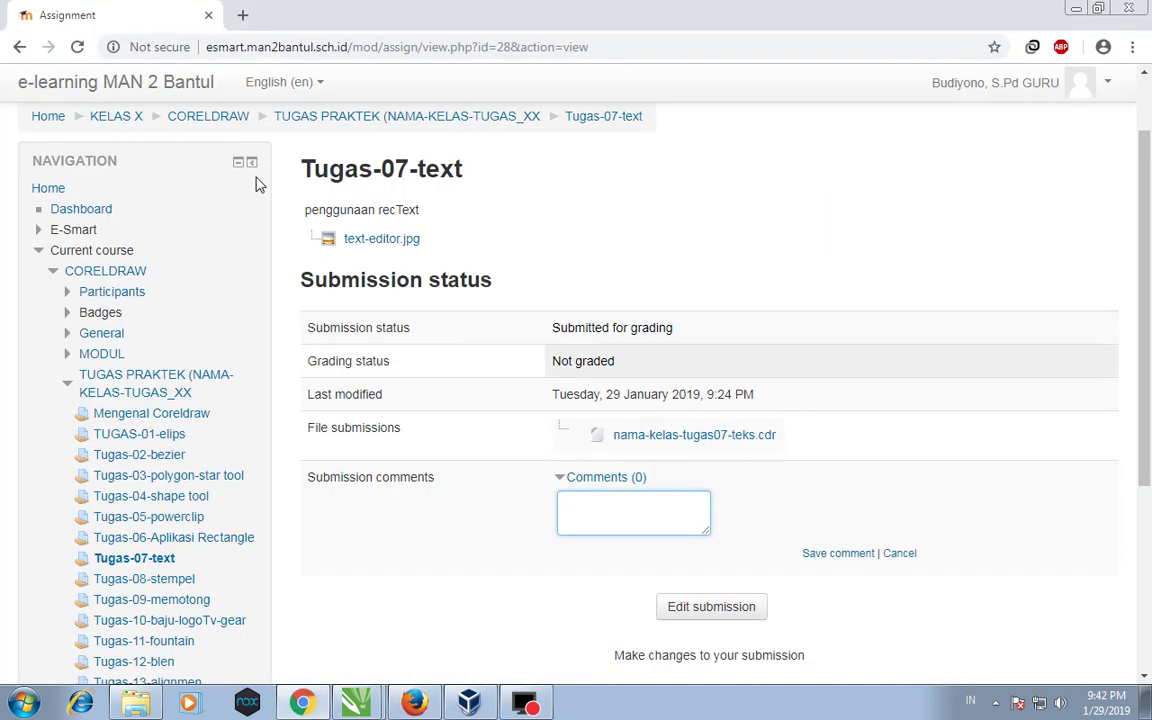
{"action": "left_click", "coordinate": [408, 119]}
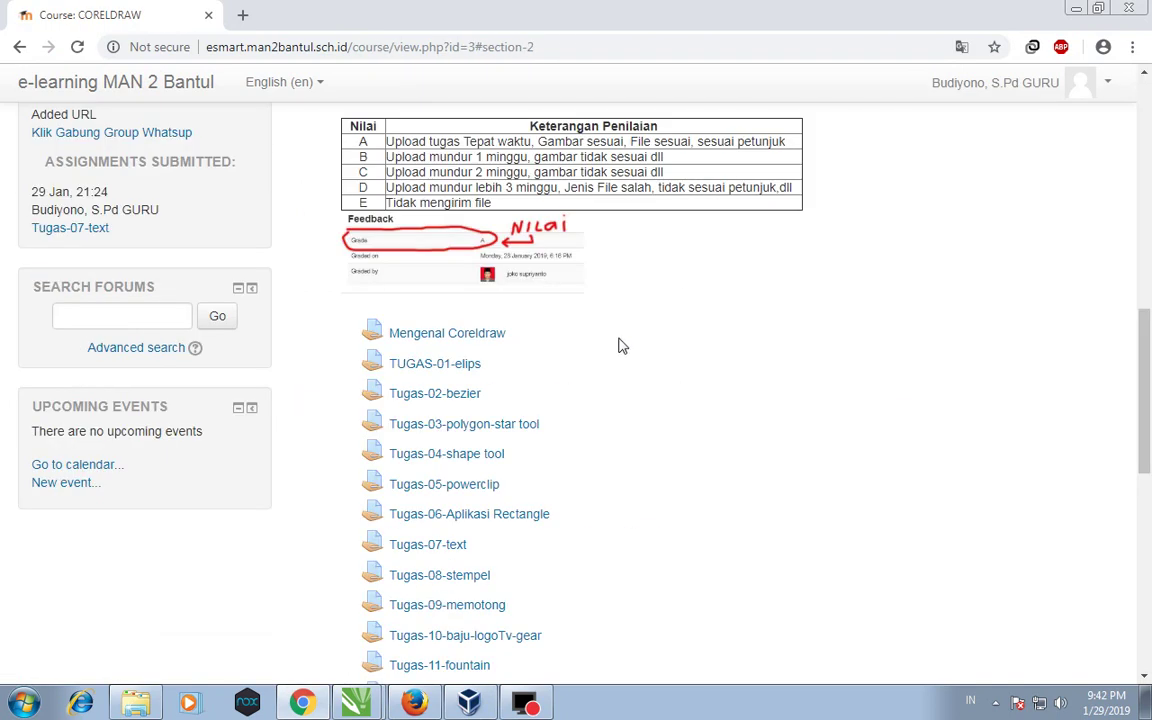
{"action": "scroll", "coordinate": [620, 330], "scroll_direction": "down", "scroll_amount": 2}
{"action": "left_click", "coordinate": [474, 397]}
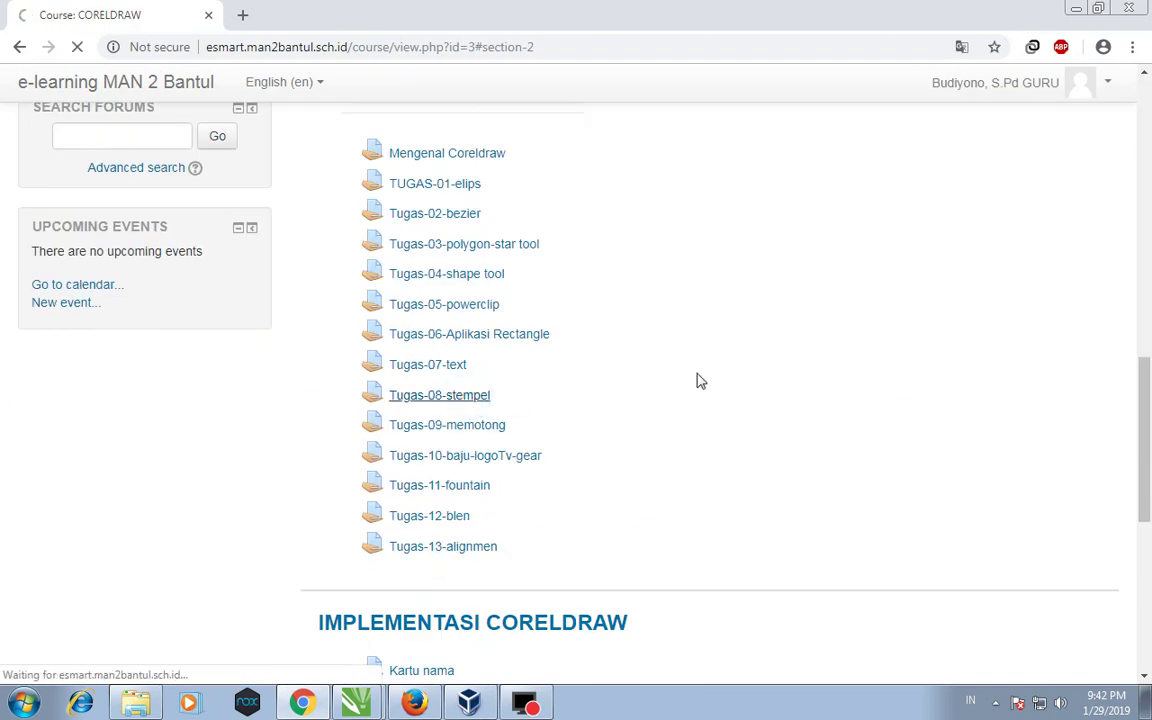
- Start a new submission for the Tugas-08-stempel assignment
{"action": "scroll", "coordinate": [689, 368], "scroll_direction": "down", "scroll_amount": 2}
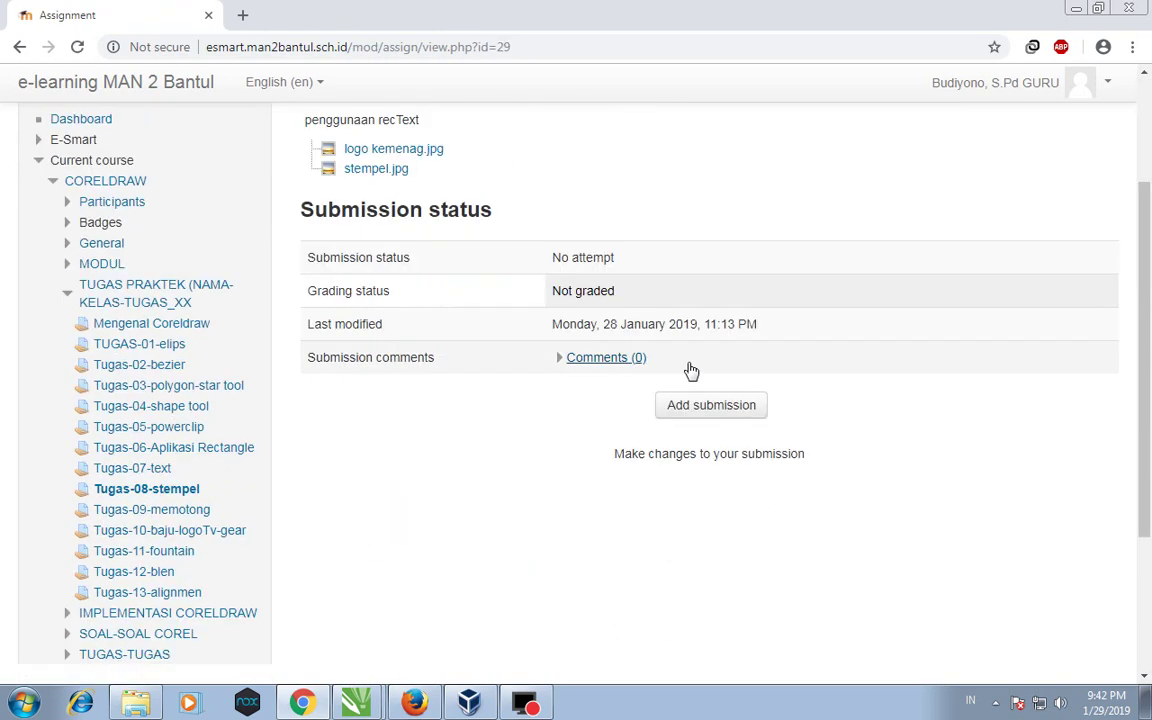
{"action": "left_click", "coordinate": [727, 412]}
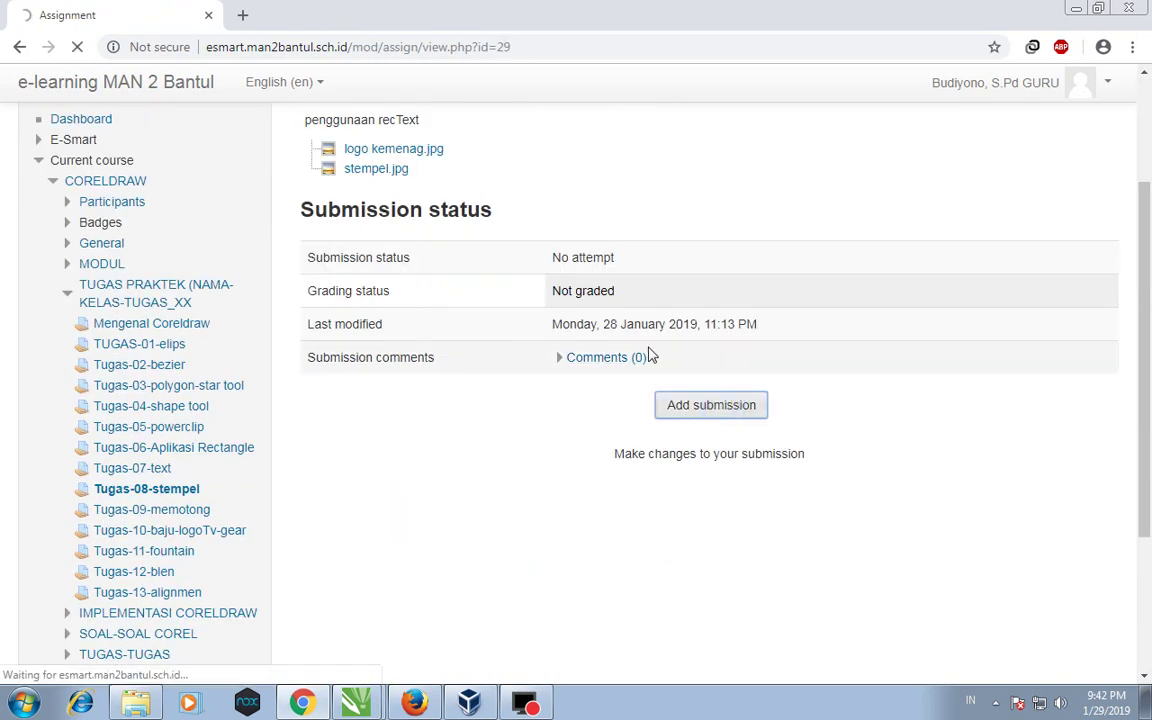
{"action": "scroll", "coordinate": [650, 354], "scroll_direction": "down", "scroll_amount": 2}
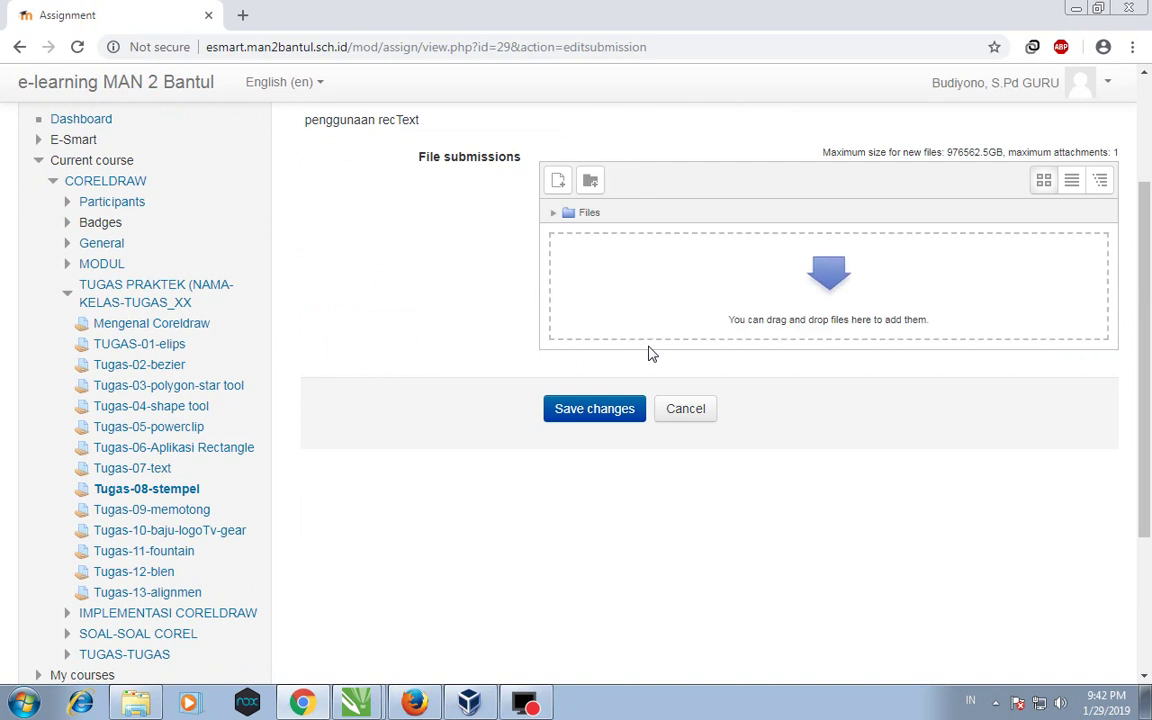
- Shrink the browser window, move it aside and minimise the other open windows to uncover the desktop files
{"action": "double_click", "coordinate": [853, 10]}
{"action": "left_click_drag", "start_coordinate": [860, 22], "coordinate": [483, 136]}
{"action": "left_click", "coordinate": [1007, 15]}
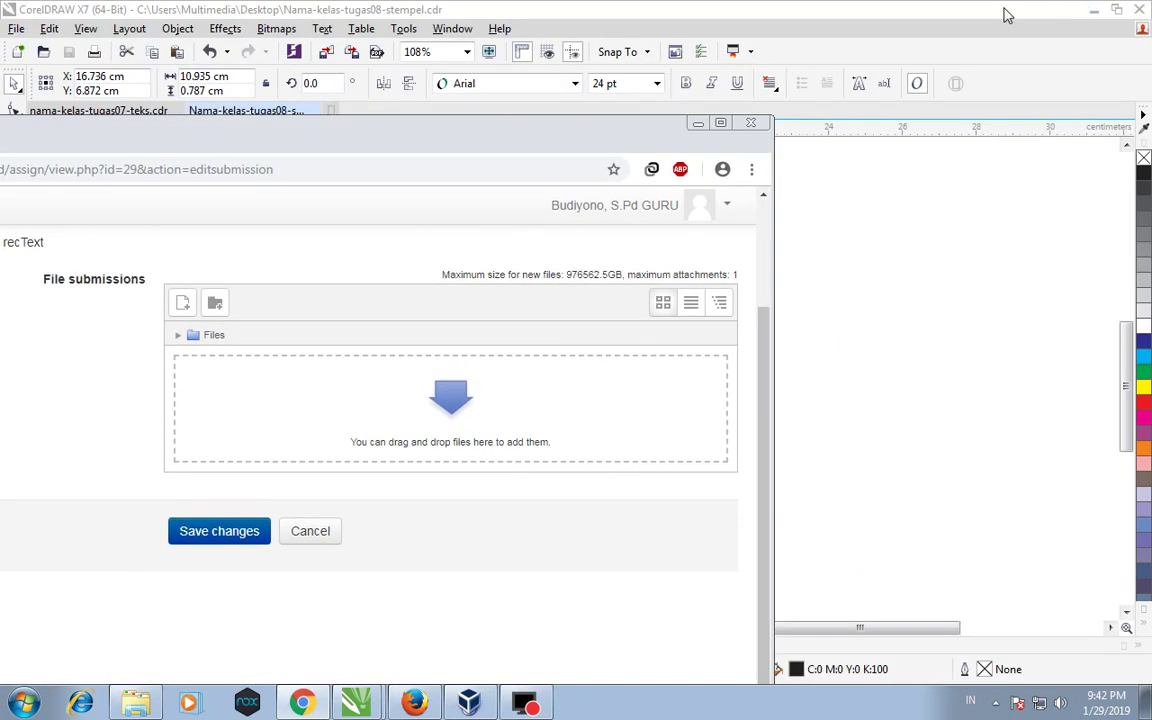
{"action": "left_click", "coordinate": [988, 12]}
{"action": "left_click", "coordinate": [903, 143]}
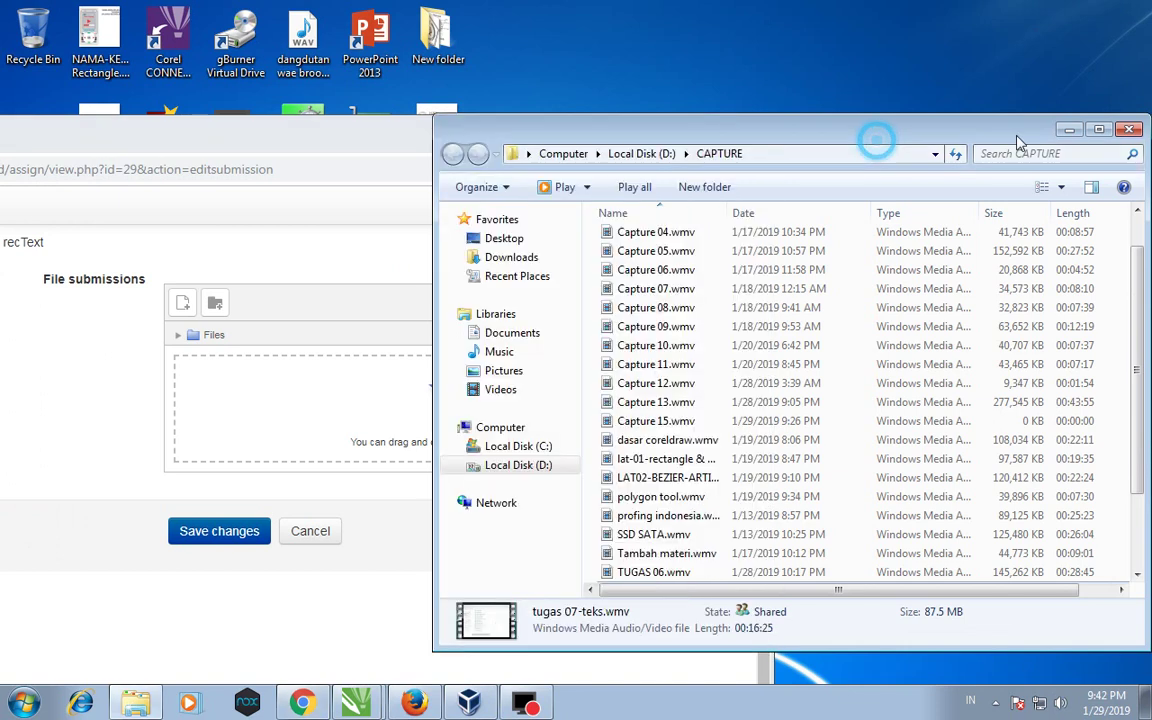
{"action": "left_click", "coordinate": [1070, 134]}
{"action": "left_click_drag", "start_coordinate": [669, 129], "coordinate": [235, 80]}
{"action": "left_click", "coordinate": [933, 137]}
- Add Nama-kelas-tugas08-stempel.cdr from the desktop to the file submission, save the changes and review the submission status
{"action": "left_click", "coordinate": [437, 315]}
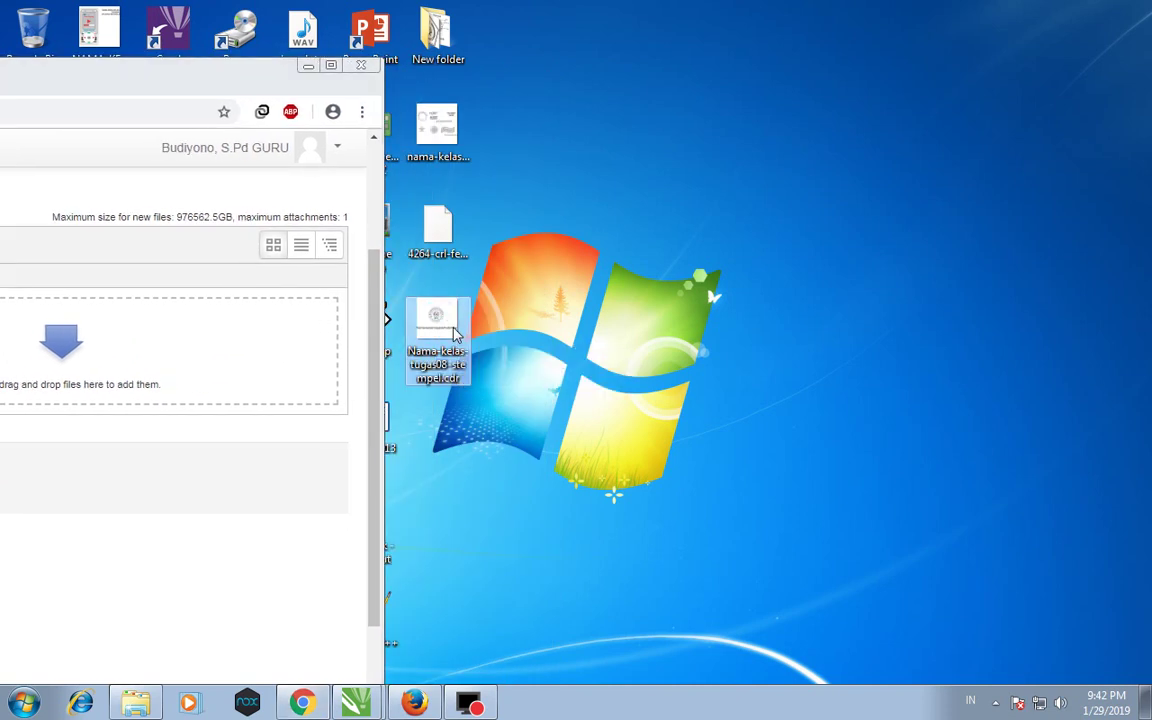
{"action": "left_click_drag", "start_coordinate": [455, 333], "coordinate": [78, 337]}
{"action": "left_click_drag", "start_coordinate": [190, 85], "coordinate": [818, 120]}
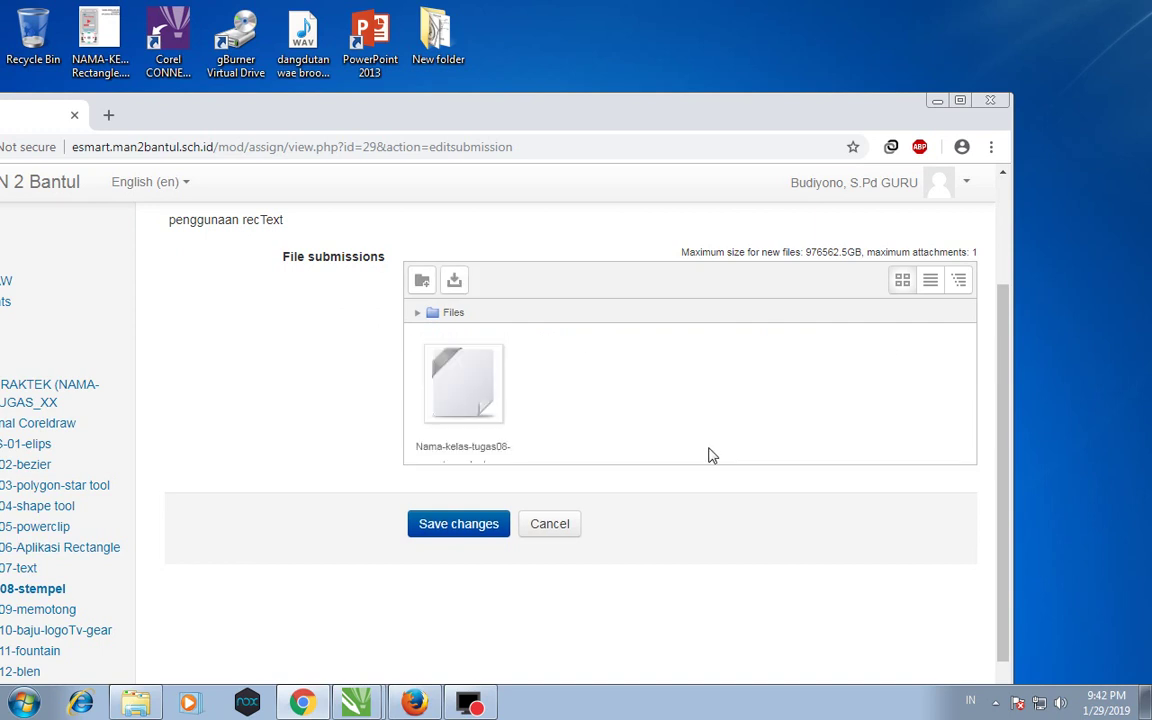
{"action": "double_click", "coordinate": [694, 113]}
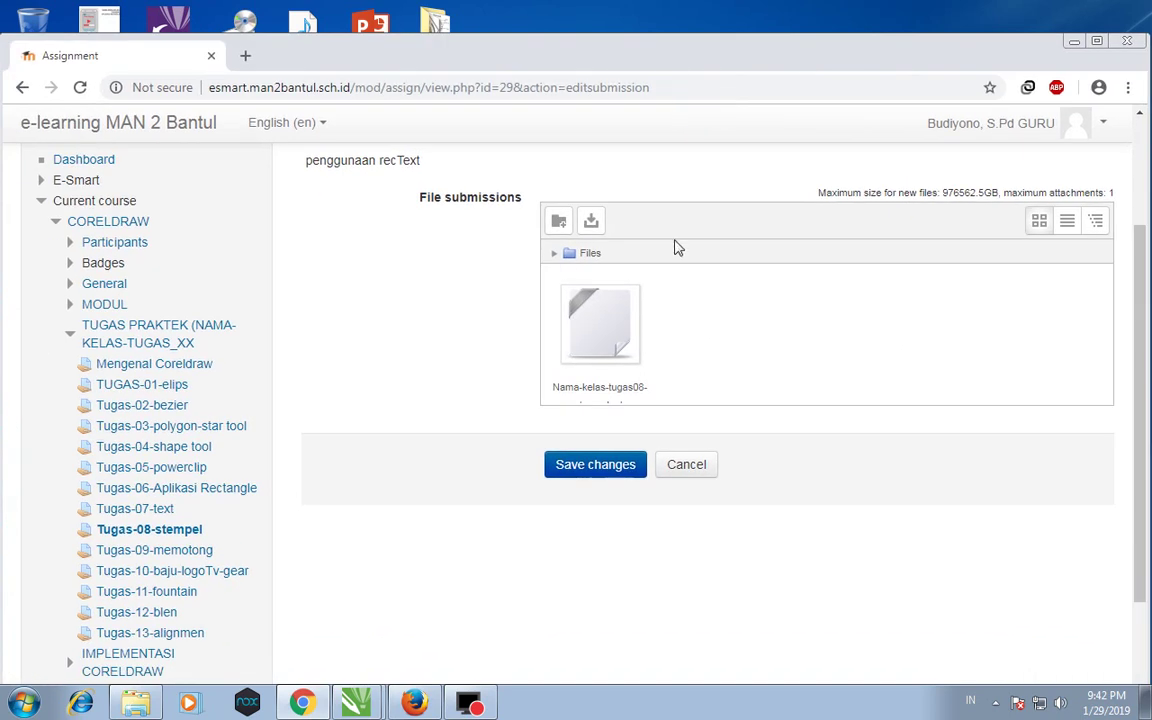
{"action": "left_click", "coordinate": [615, 466]}
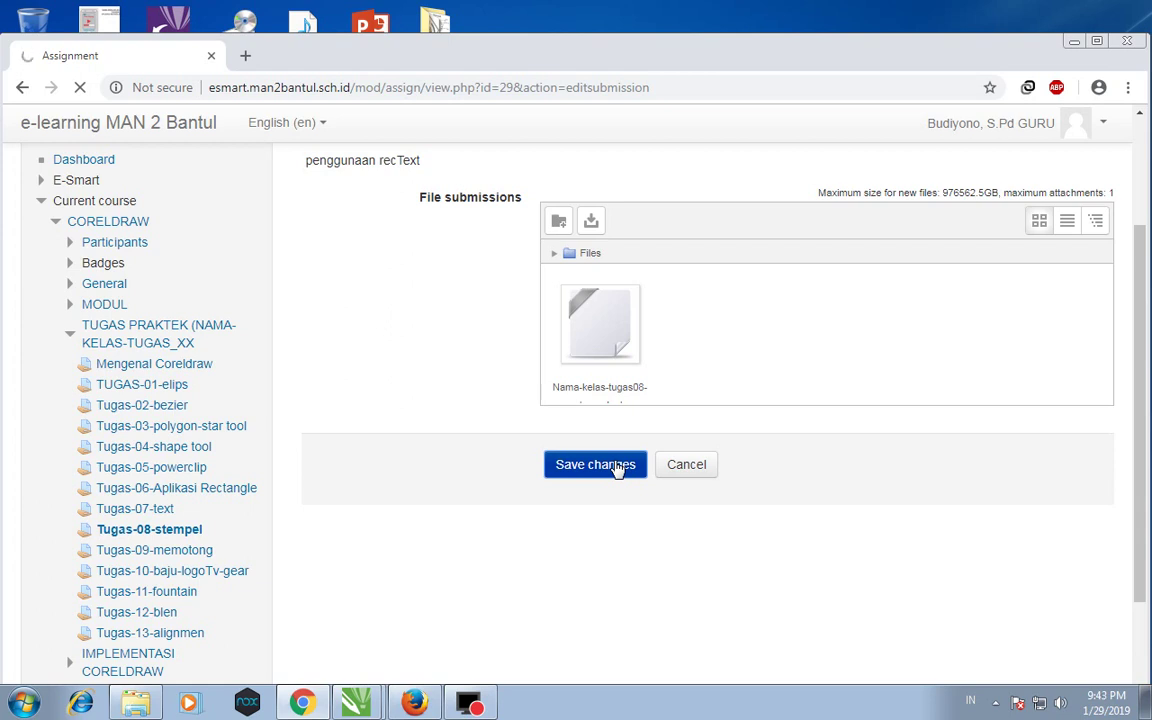
{"action": "double_click", "coordinate": [828, 61]}
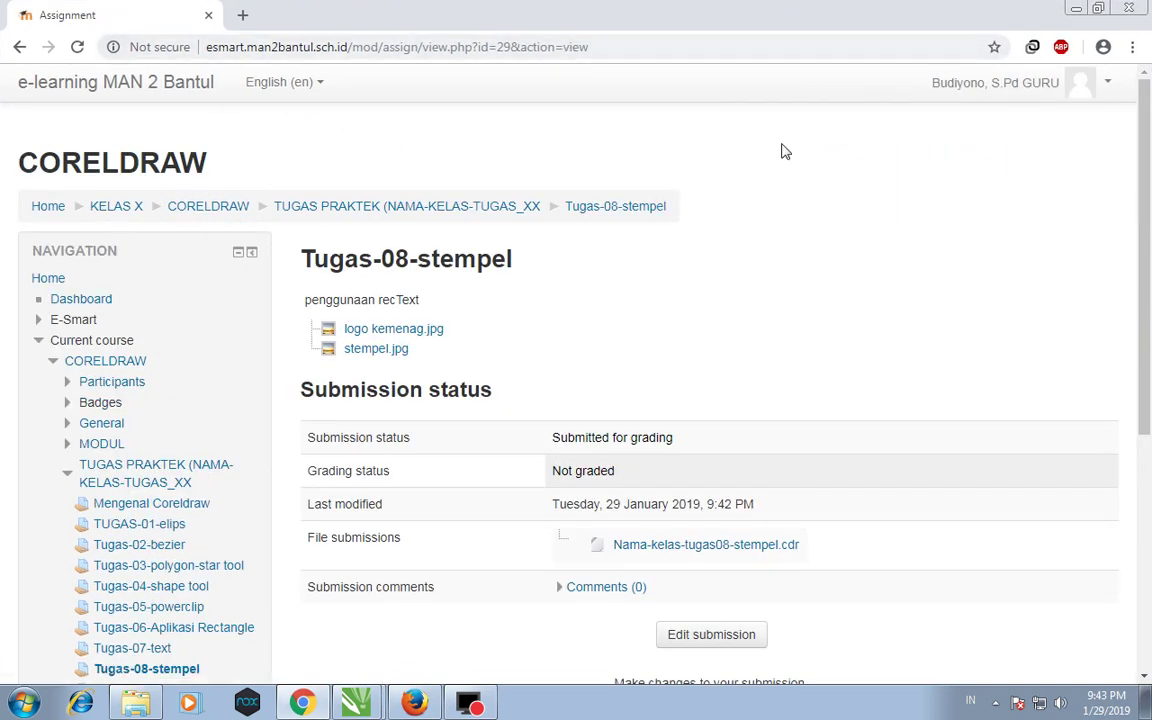
{"action": "scroll", "coordinate": [843, 480], "scroll_direction": "down", "scroll_amount": 1}
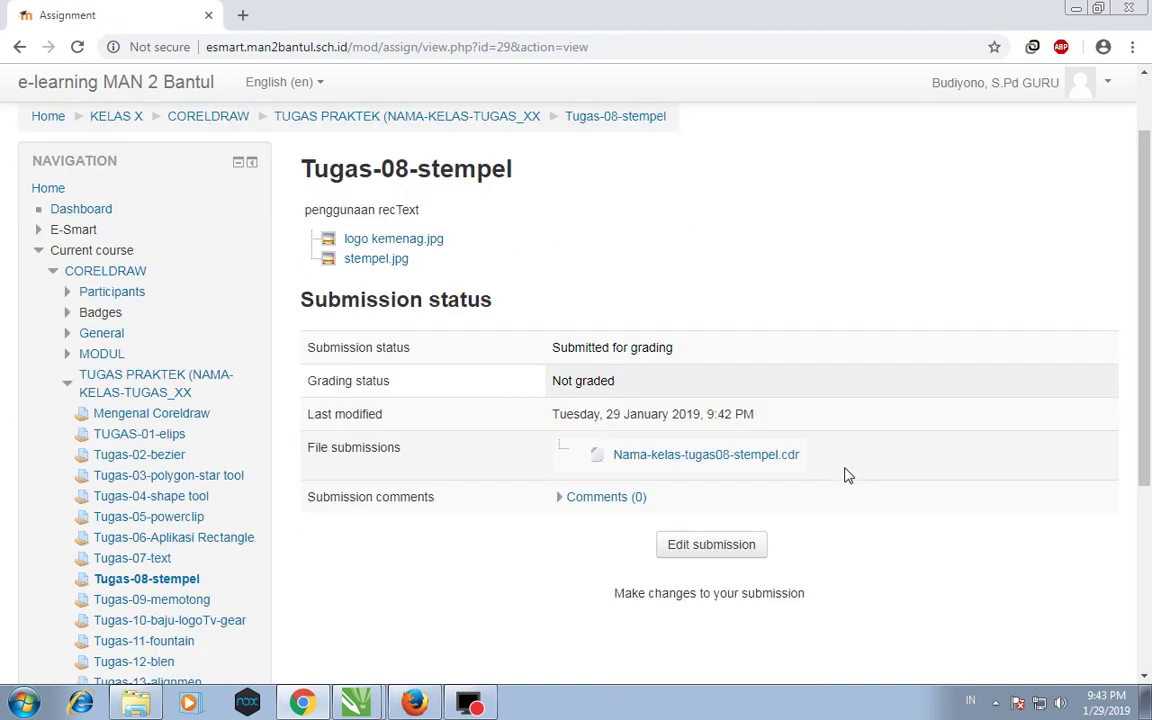